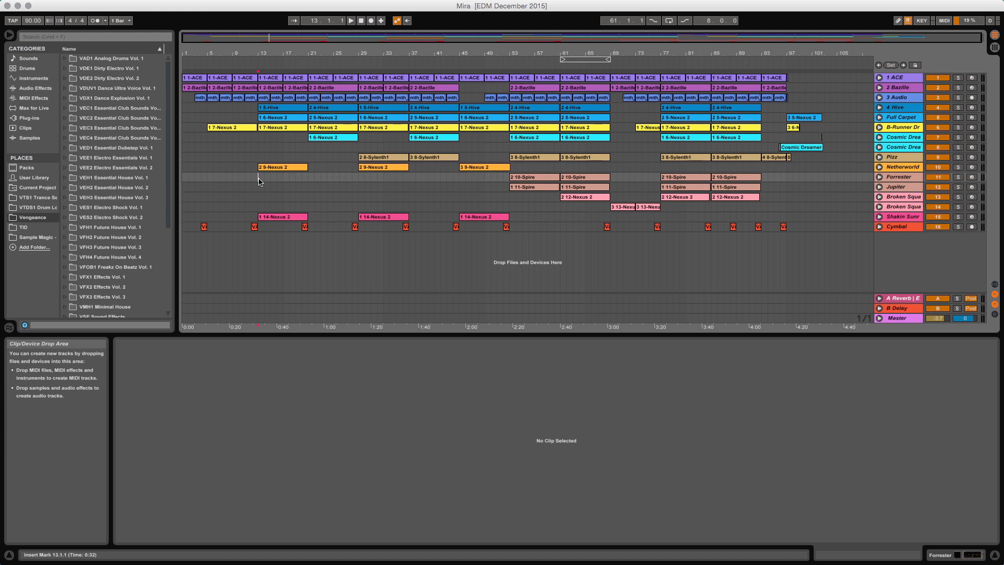
Play the arrangement from bar 13, continuing the playback check from bar 21.
key("space")
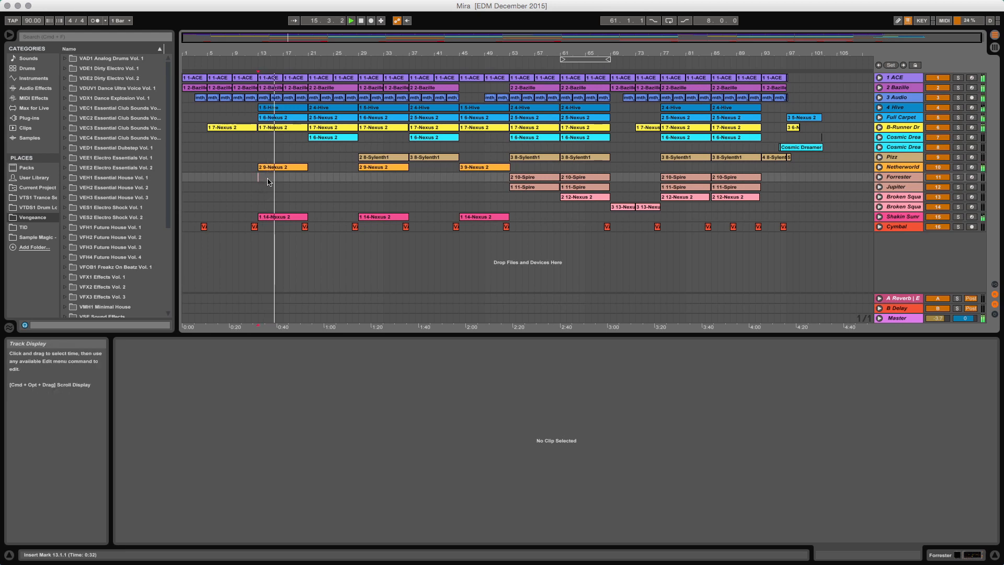
left_click(308, 180)
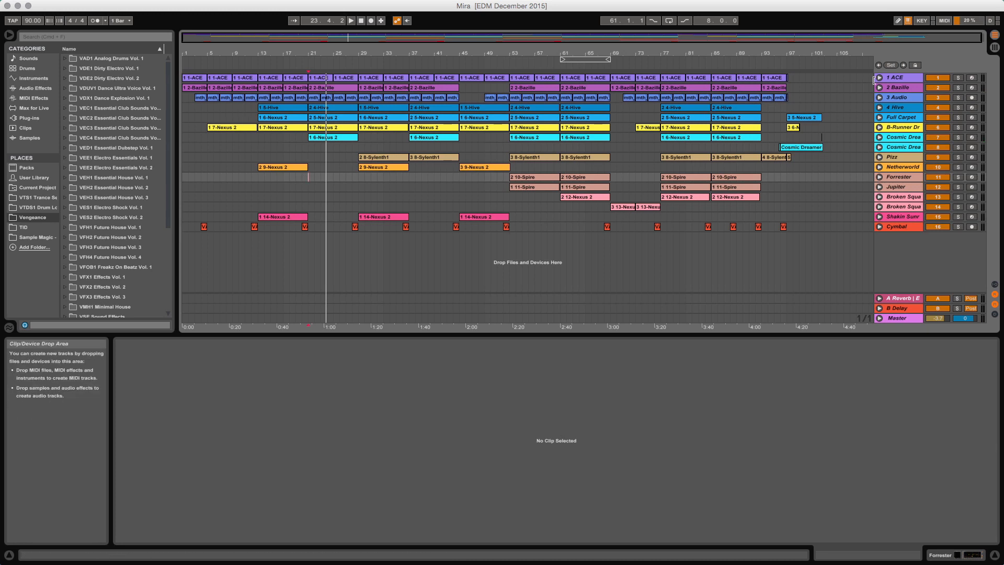
Solo the 1 ACE track and open its first MIDI clip at bar 1 in the note editor.
left_click(958, 77)
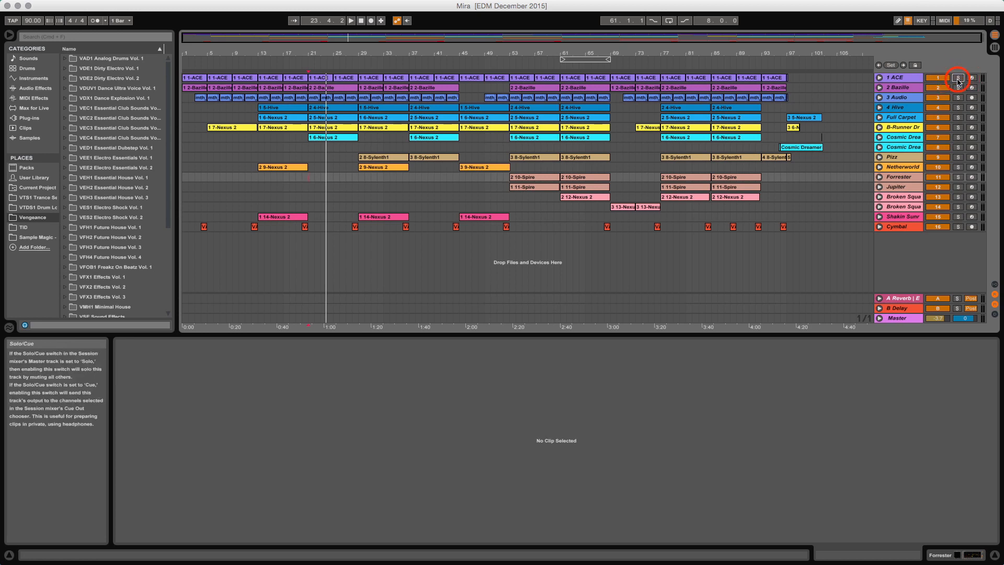
left_click(190, 80)
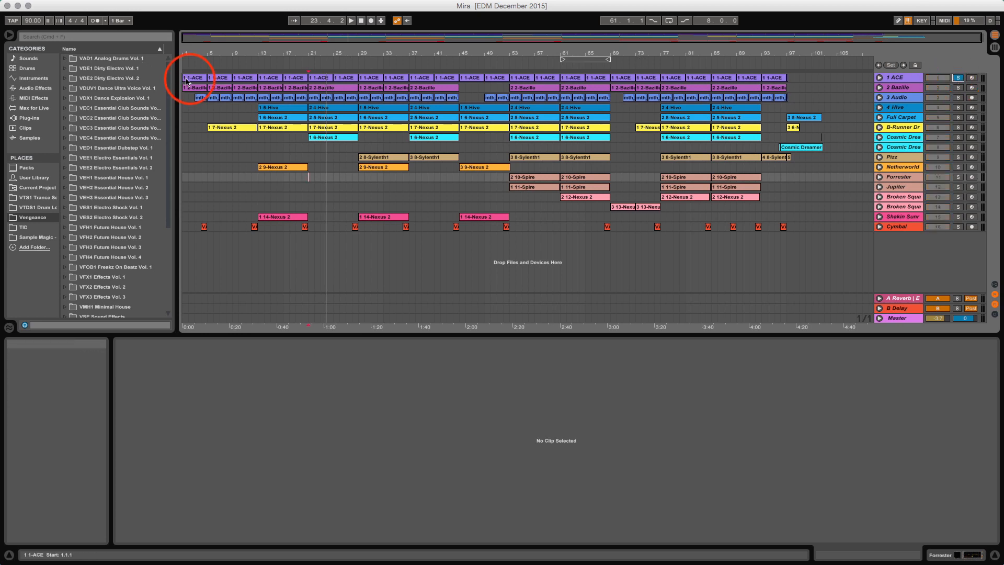
double_click(191, 79)
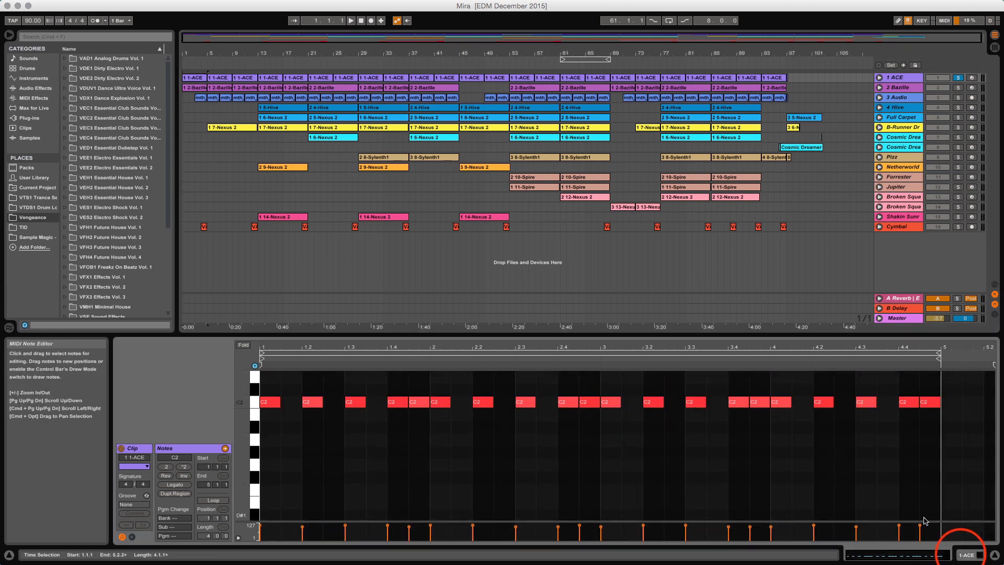
Open the ACE synth's window from the track's devices, audition the HS Rackattack preset and look through the preset list.
left_click(962, 555)
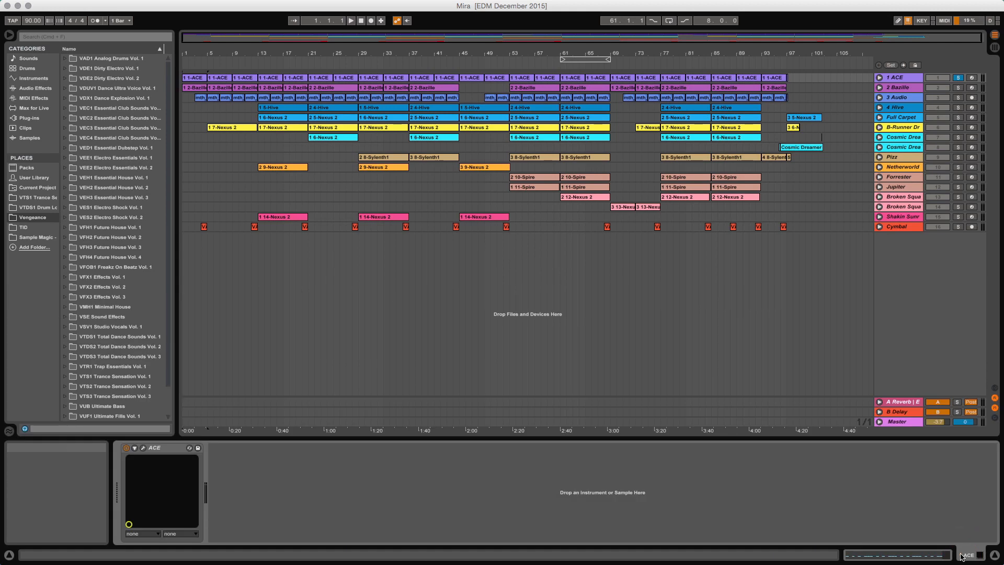
left_click(144, 449)
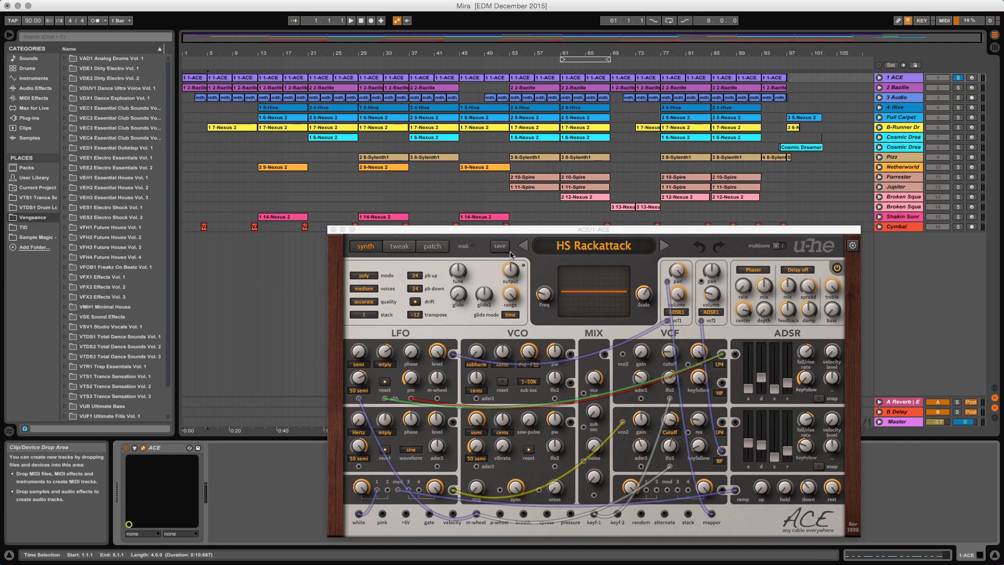
key("space")
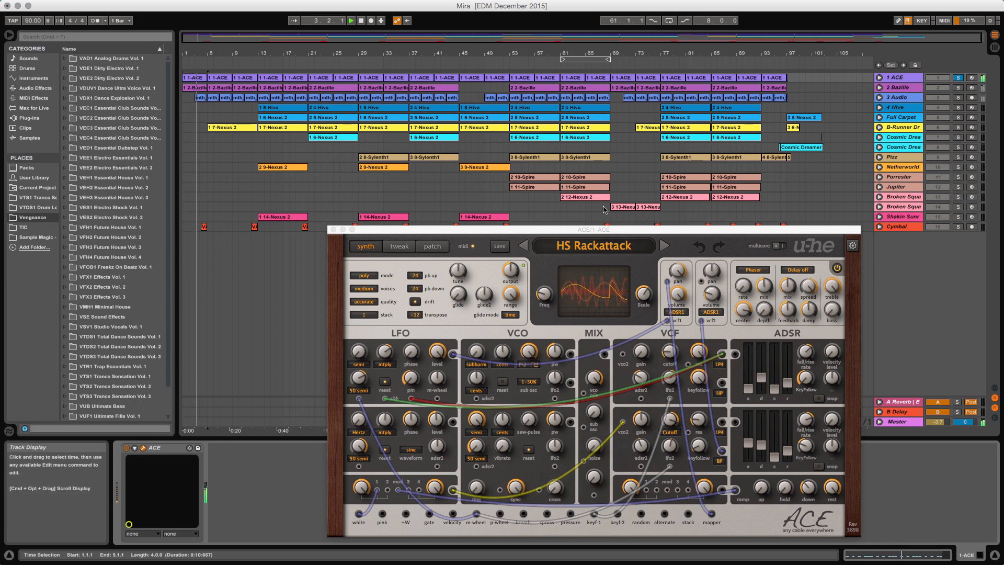
left_click(599, 248)
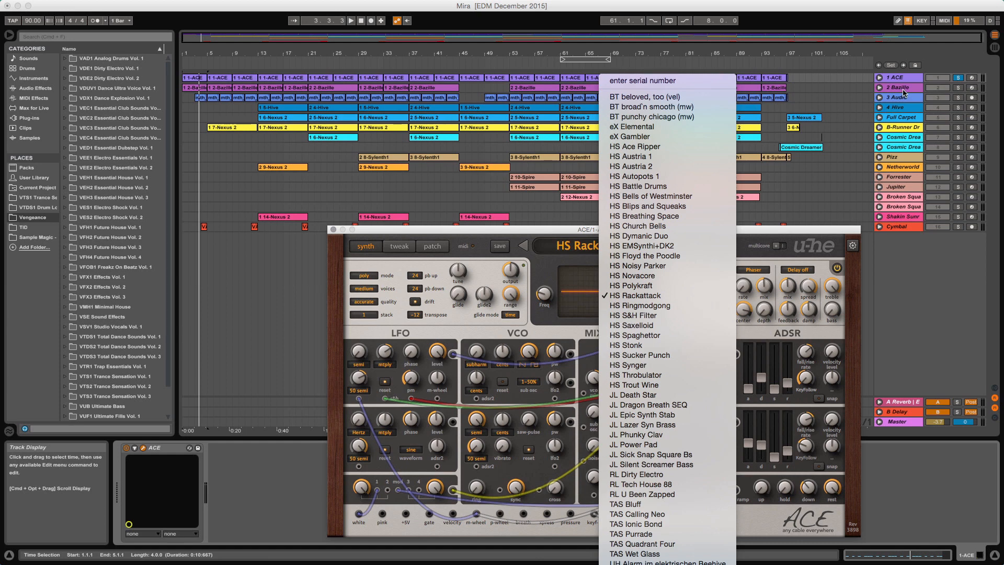
left_click(957, 88)
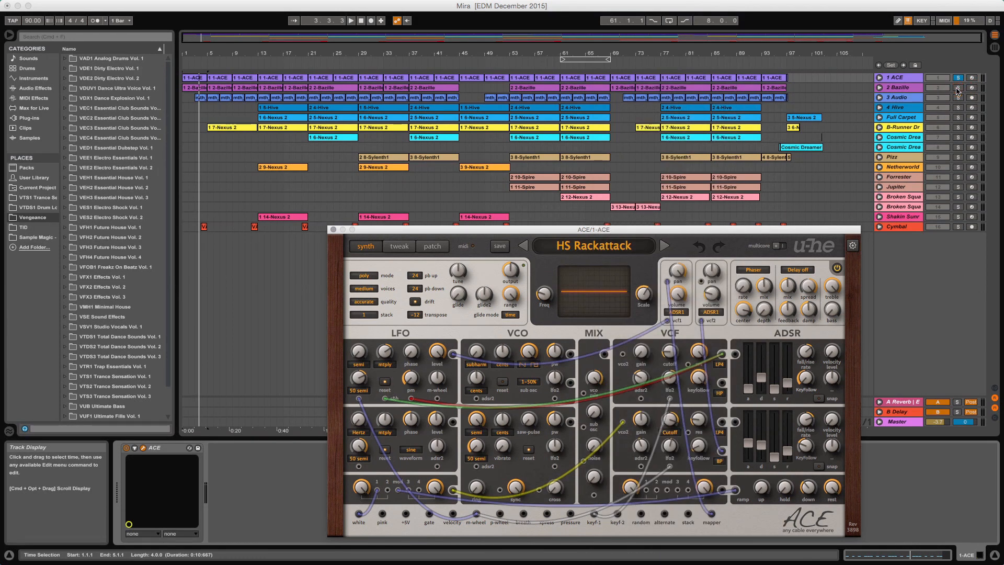
Solo only the 2 Bazille track and audition it from bar 1 with its Bazille synth window and preset list opened.
left_click(958, 87)
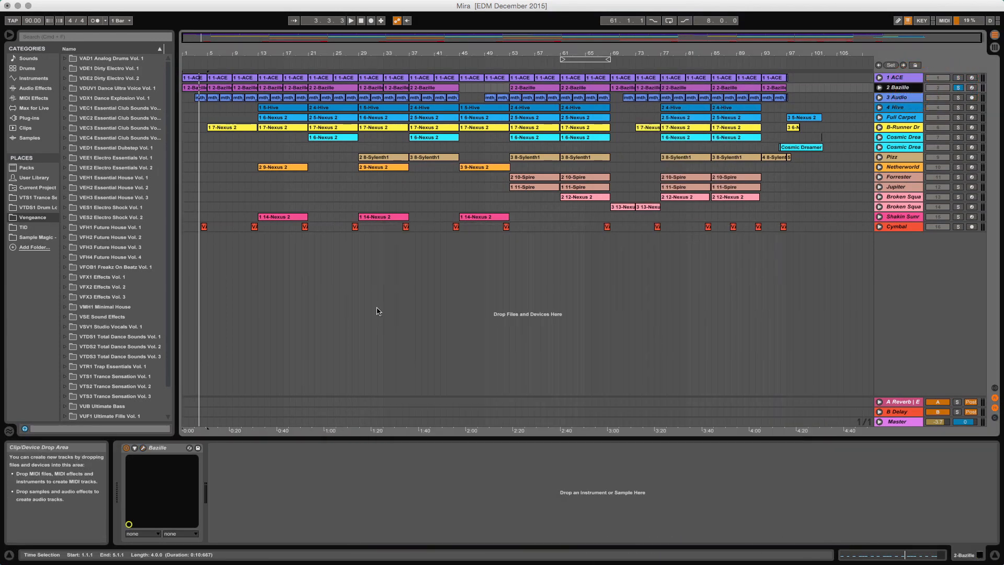
left_click(146, 448)
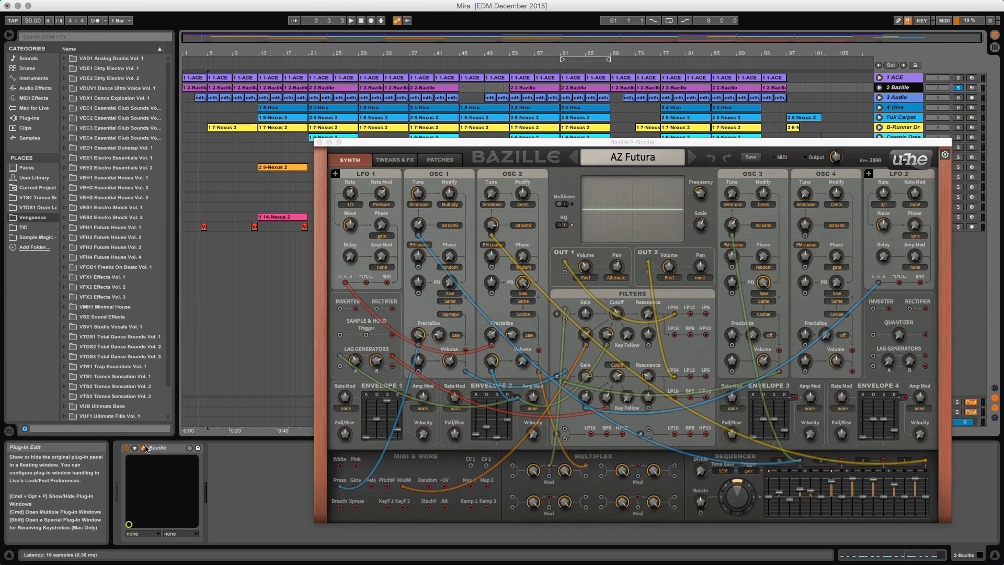
left_click(630, 160)
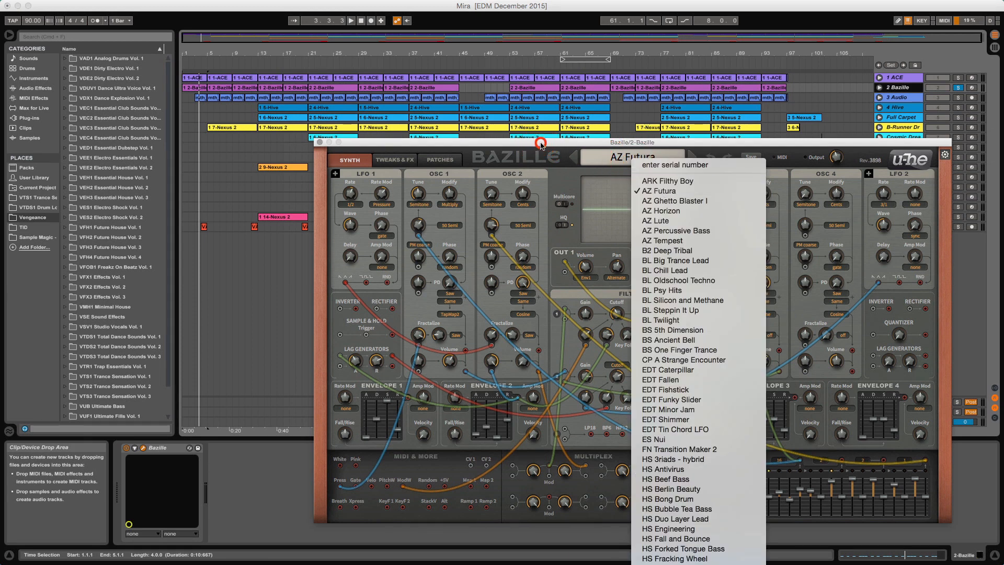
left_click(507, 145)
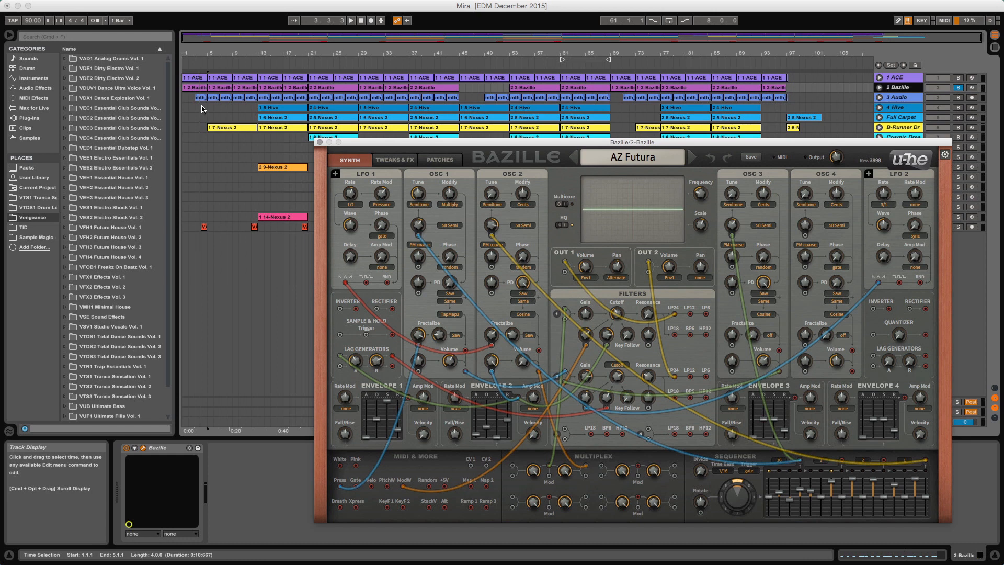
key("space")
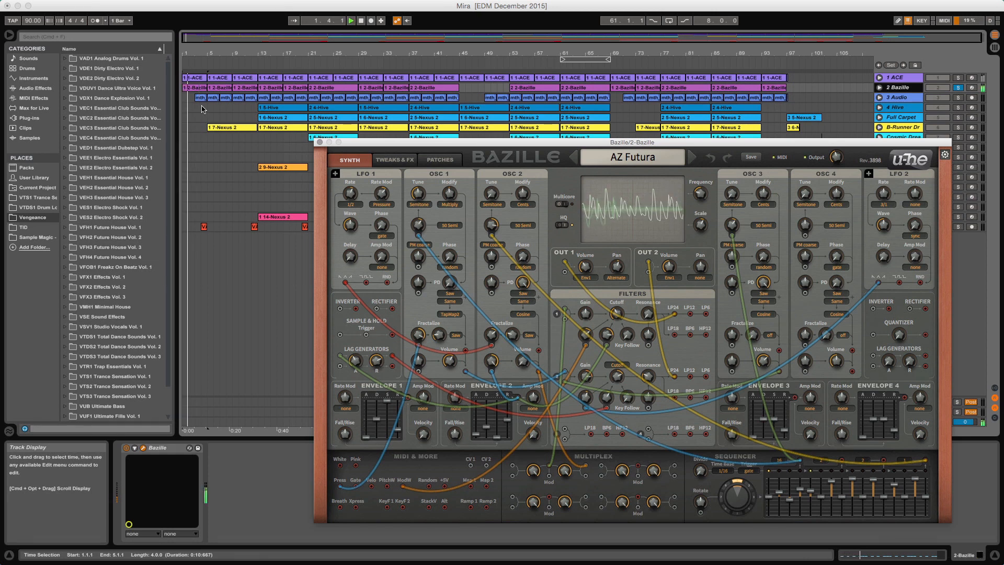
key("space")
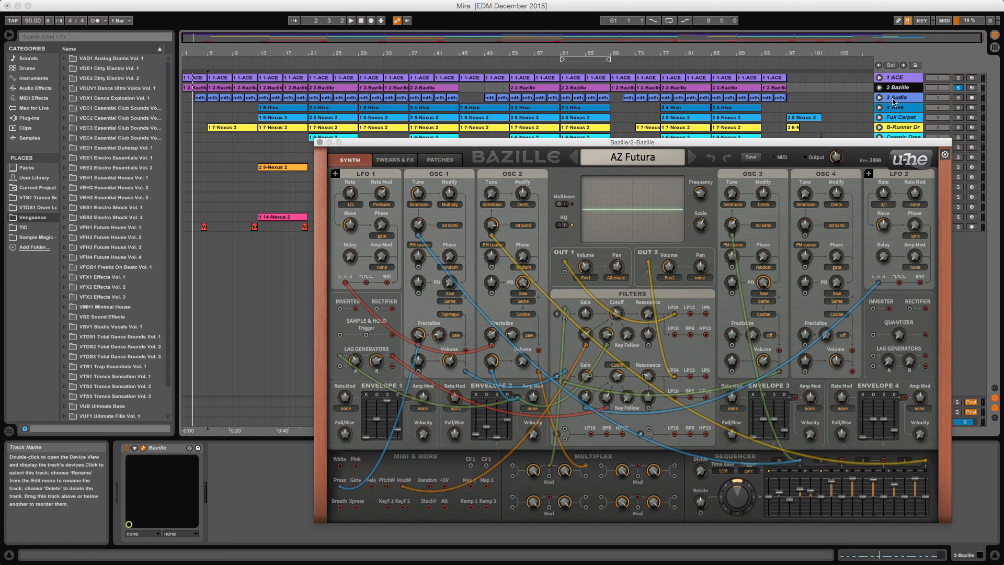
Play ACE and Bazille from bar 1, comparing each alone and together by switching their solos, ending with both soloed.
left_click(957, 79)
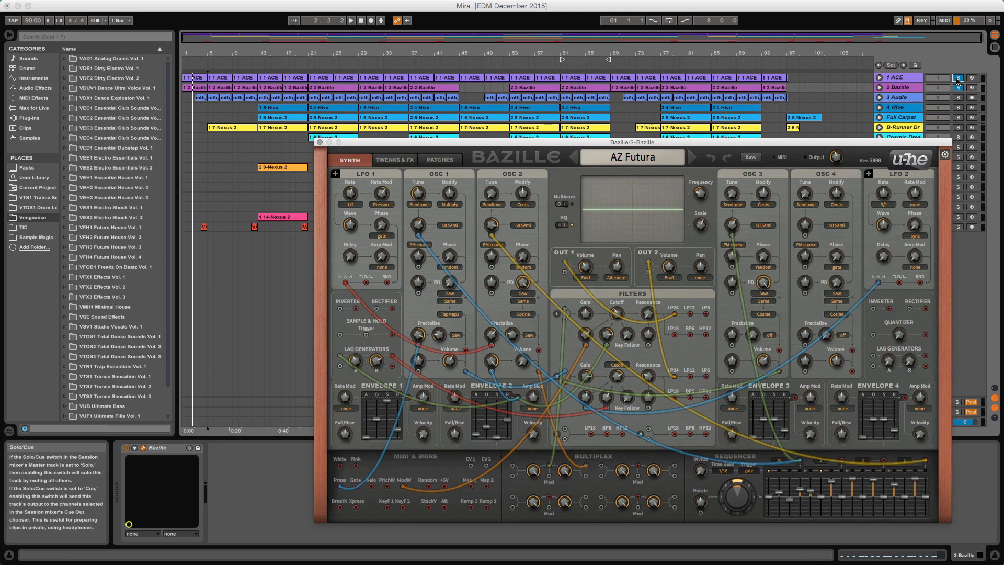
key("space")
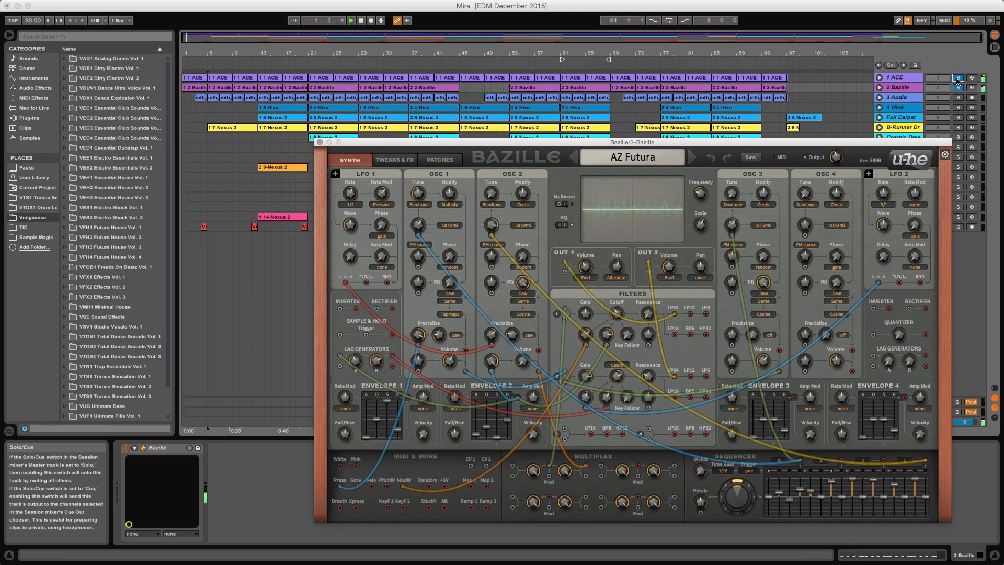
left_click(957, 78)
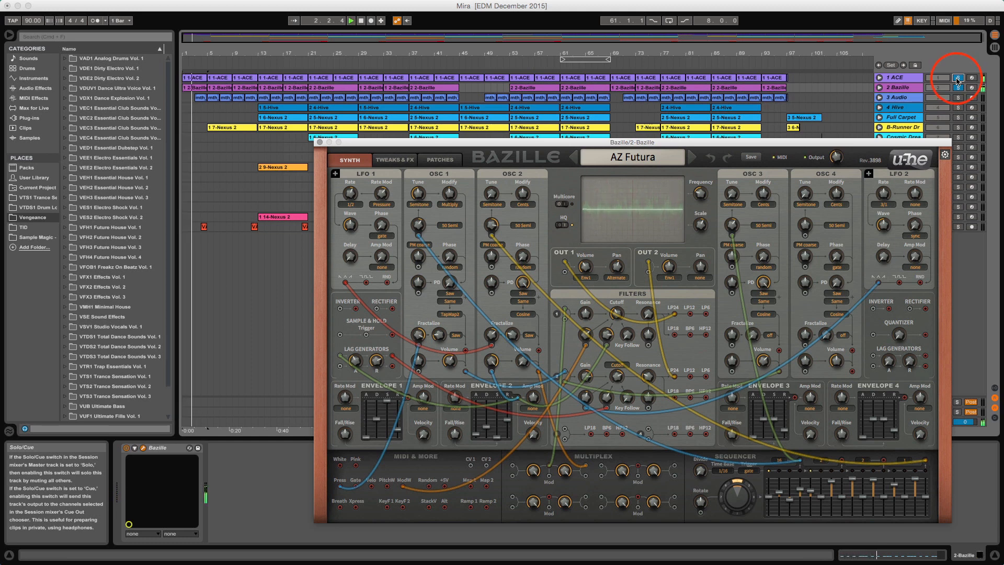
left_click(958, 78)
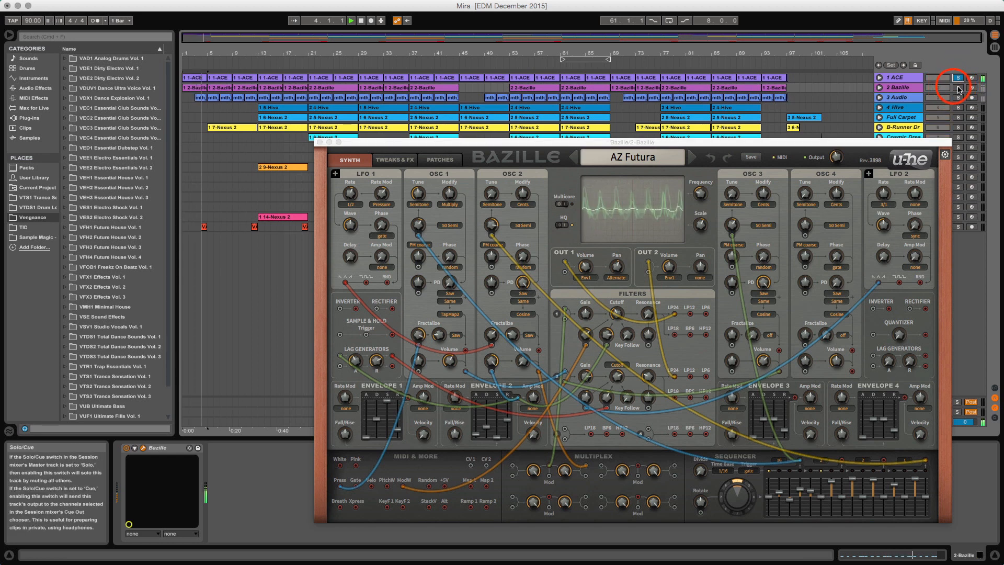
left_click(956, 88)
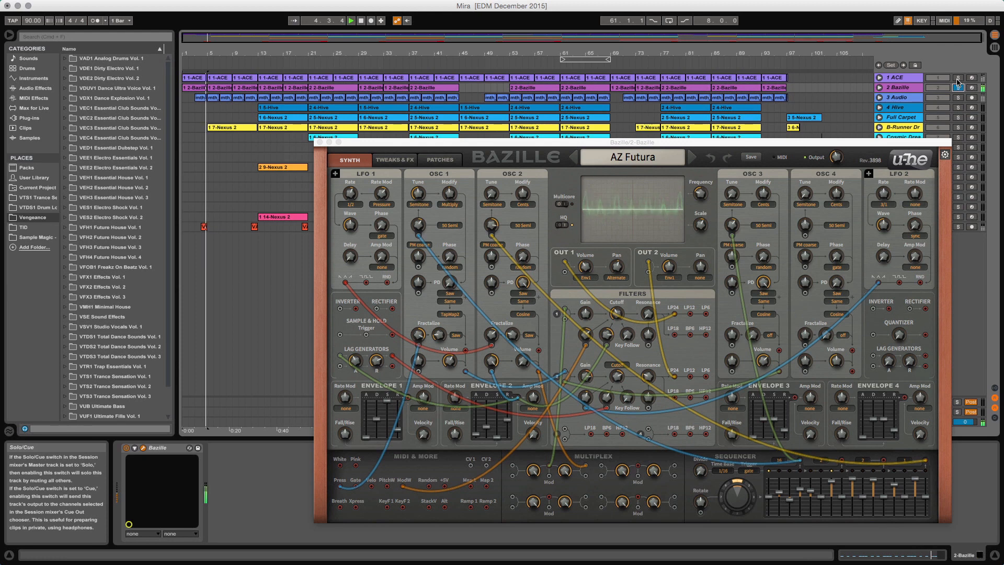
left_click(958, 78)
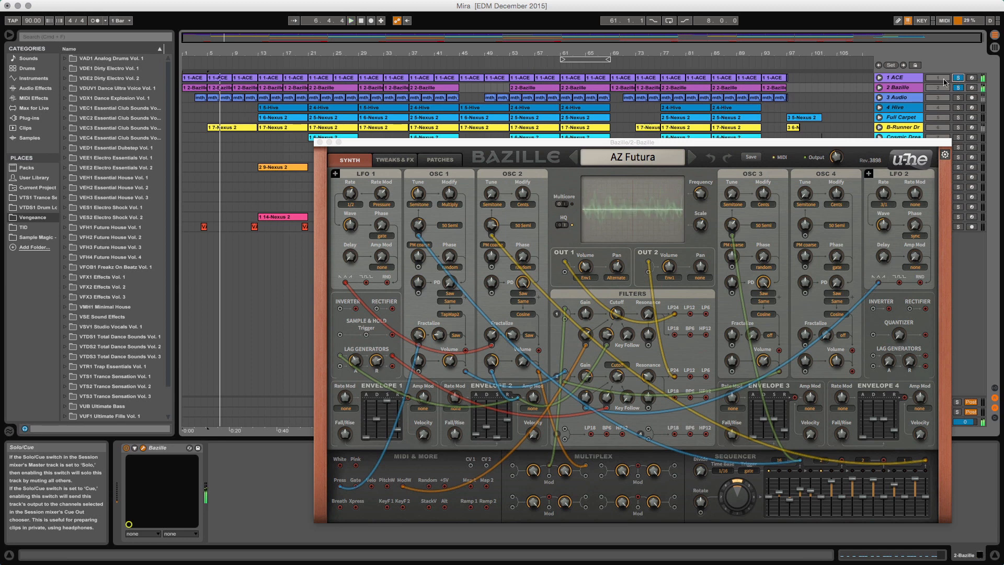
Solo only the 3 Audio track and play it from its first clip at bar 3.
left_click(203, 100)
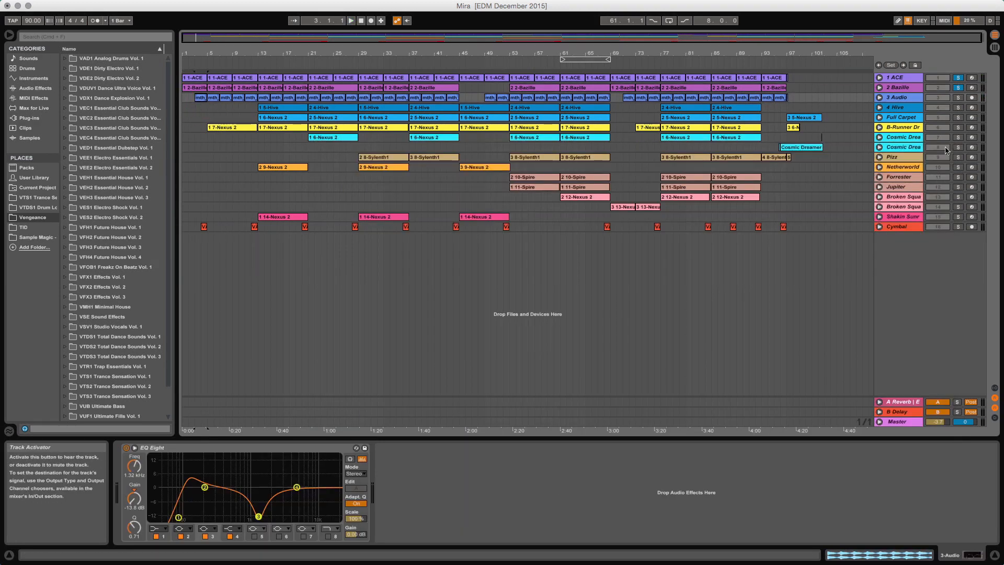
left_click(958, 98)
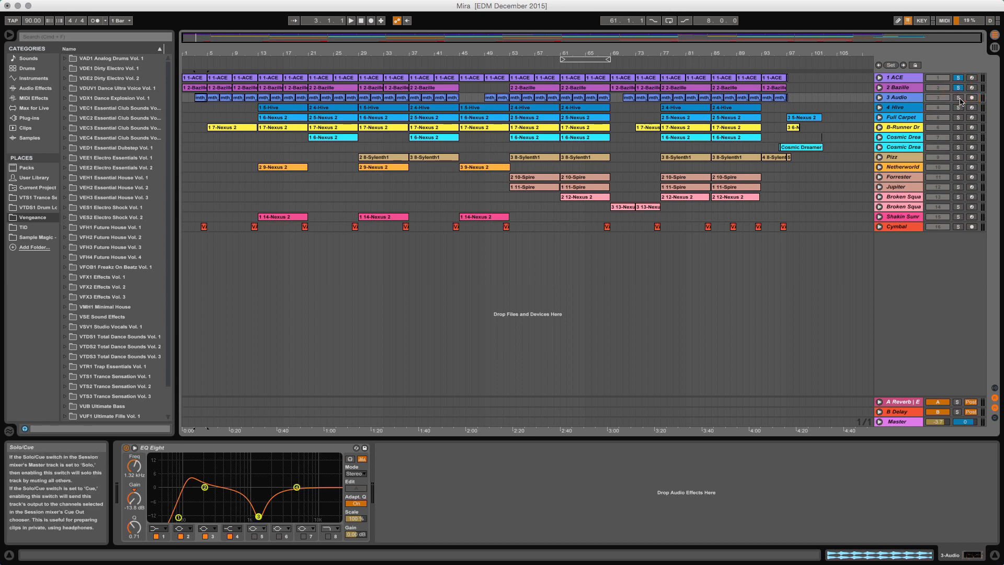
left_click(202, 99)
key("space")
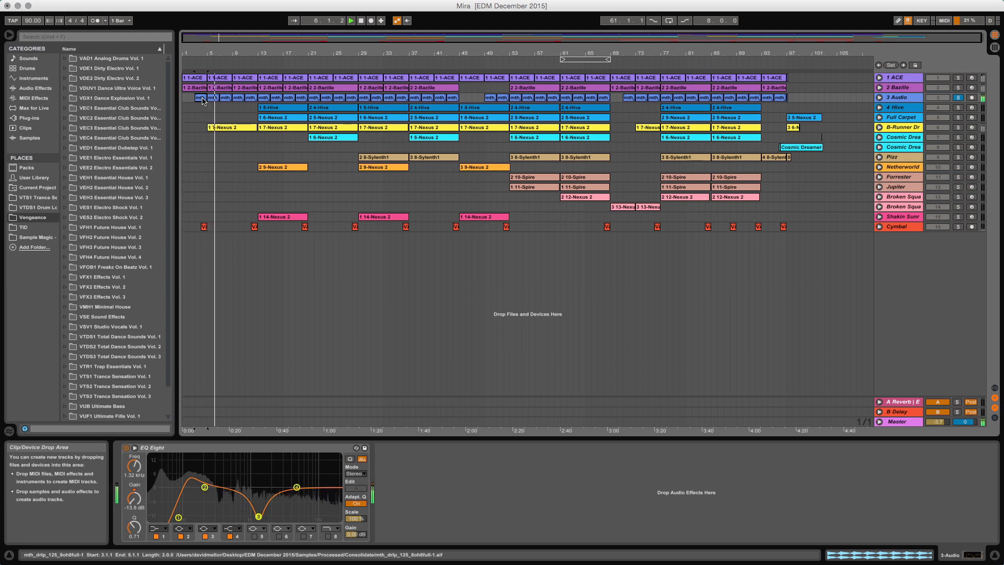
Show the first drum loop's sample waveform on the 3 Audio track and replay the loop from bar 3.
left_click(883, 554)
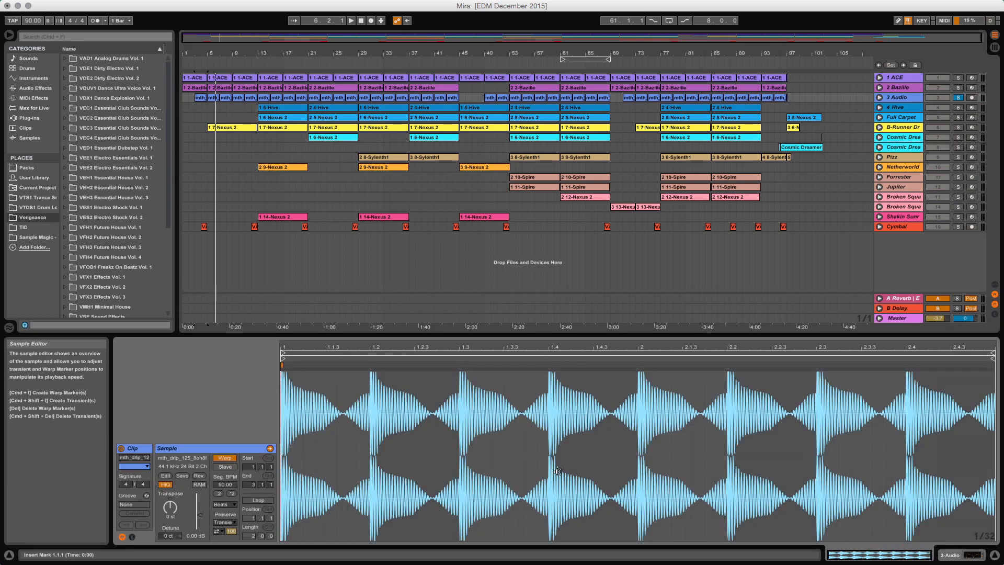
key("space")
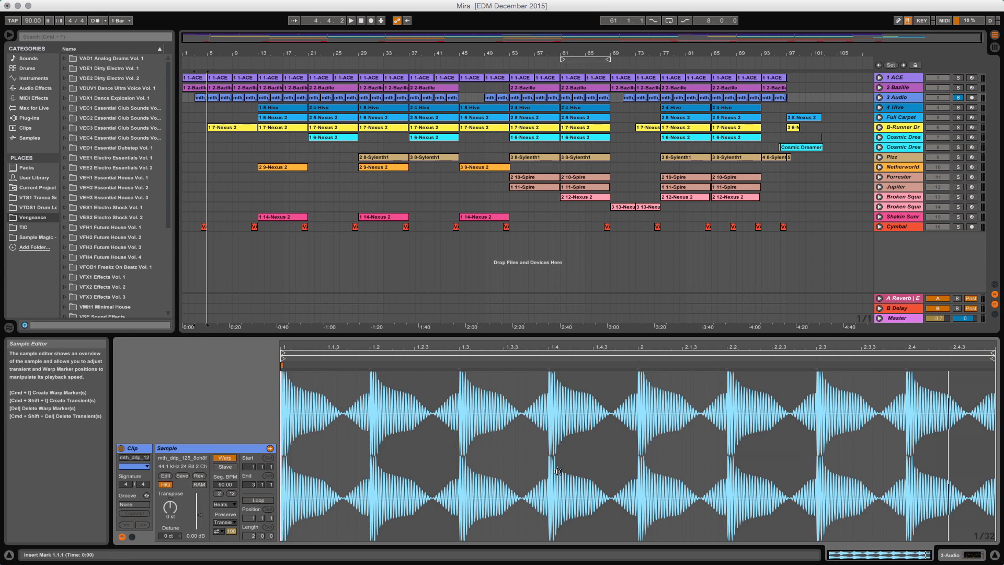
key("space")
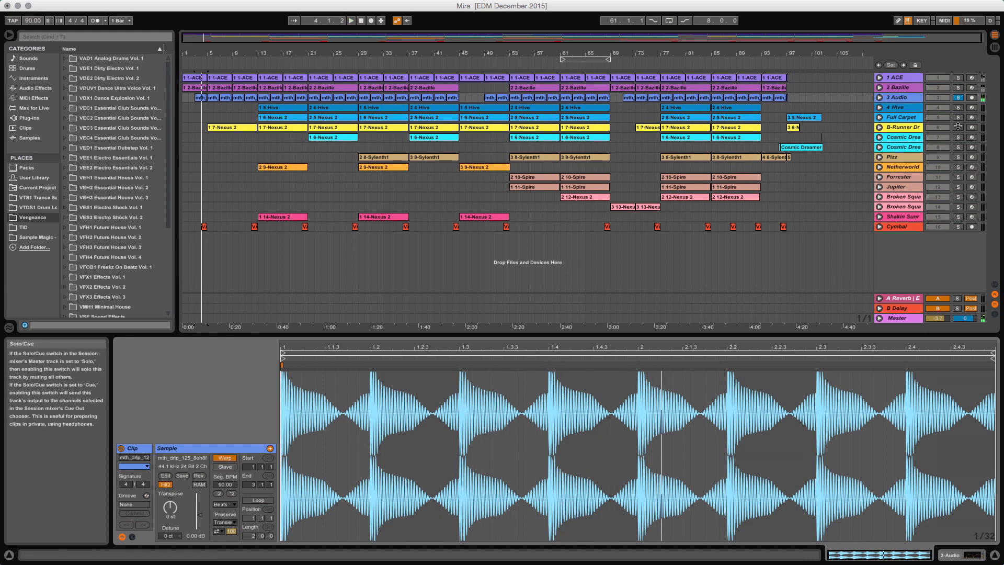
Build up the layers during playback by soloing 1 ACE alone, adding 2 Bazille, and adding 3 Audio.
left_click(958, 78)
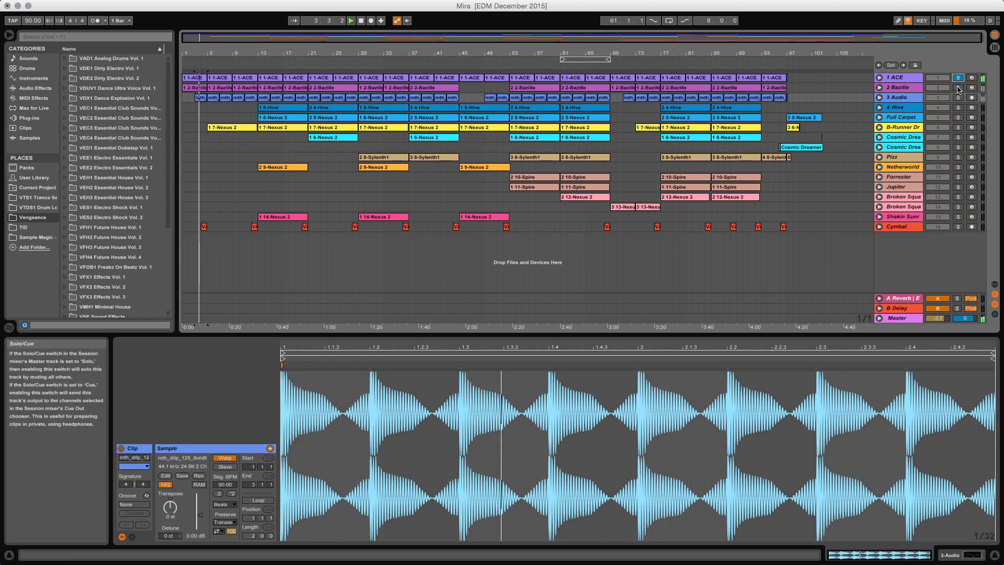
left_click(958, 88)
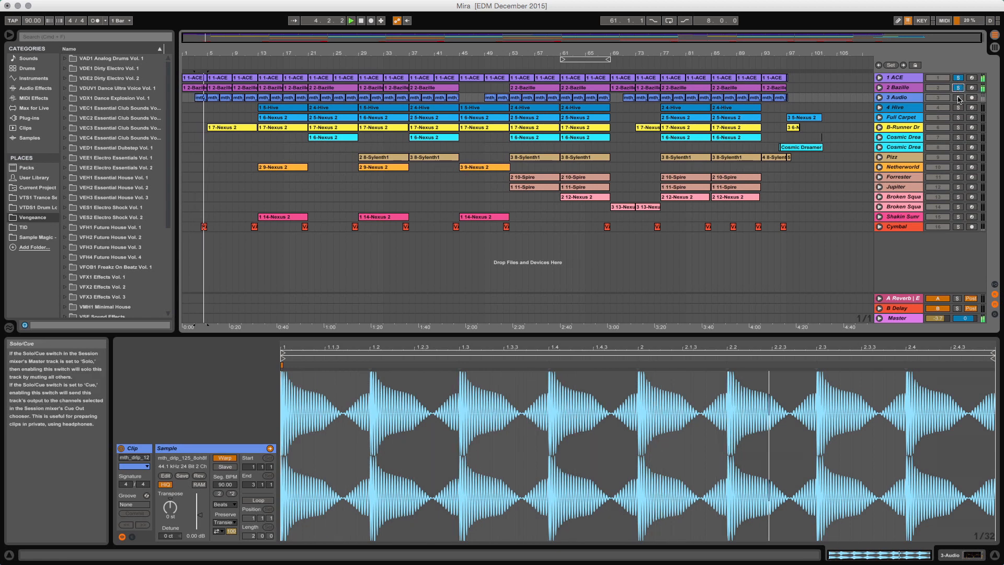
left_click(958, 98)
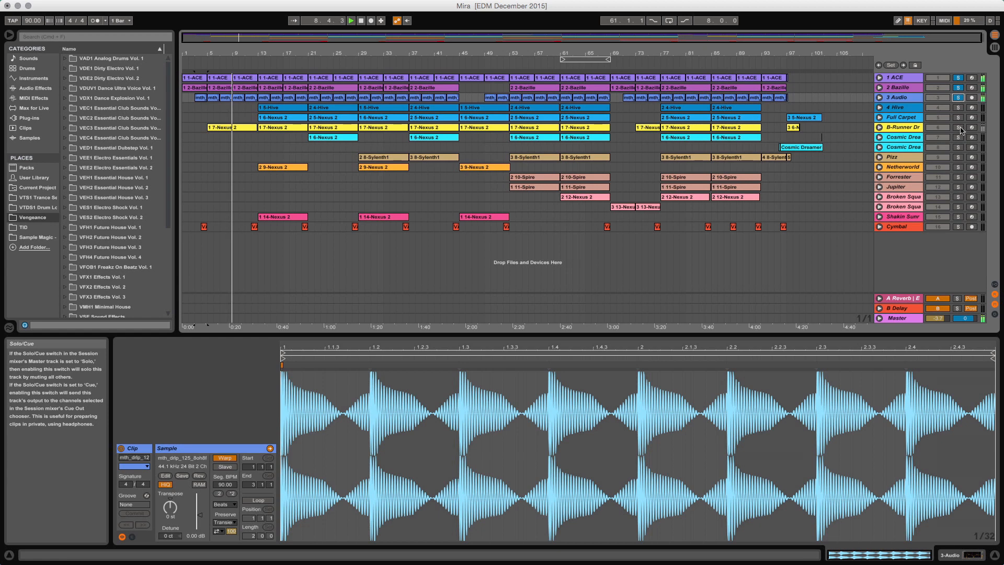
Return to soloing only the 3 Audio track and replay its drum loop from bar 3.
left_click(958, 98)
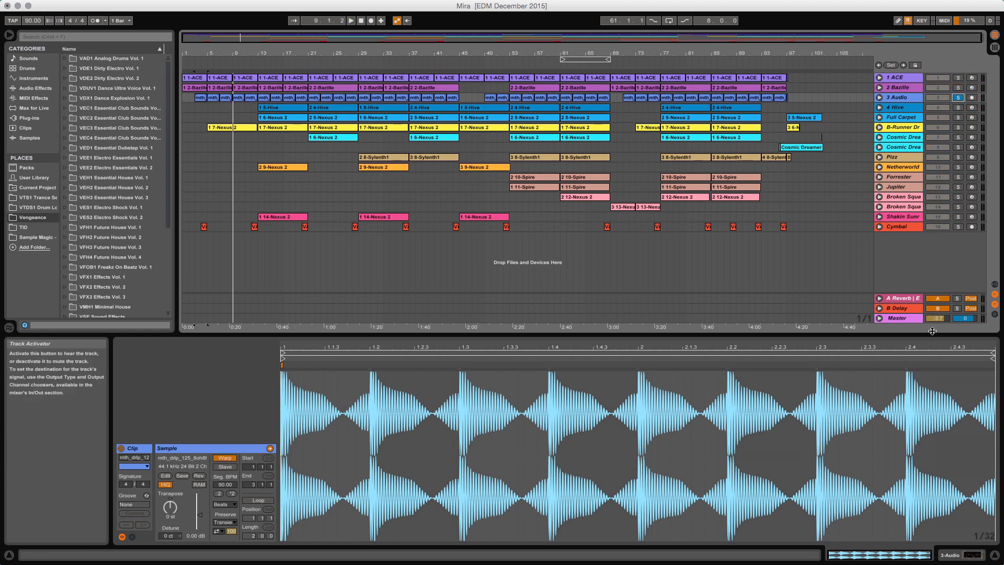
key("space")
key("space")
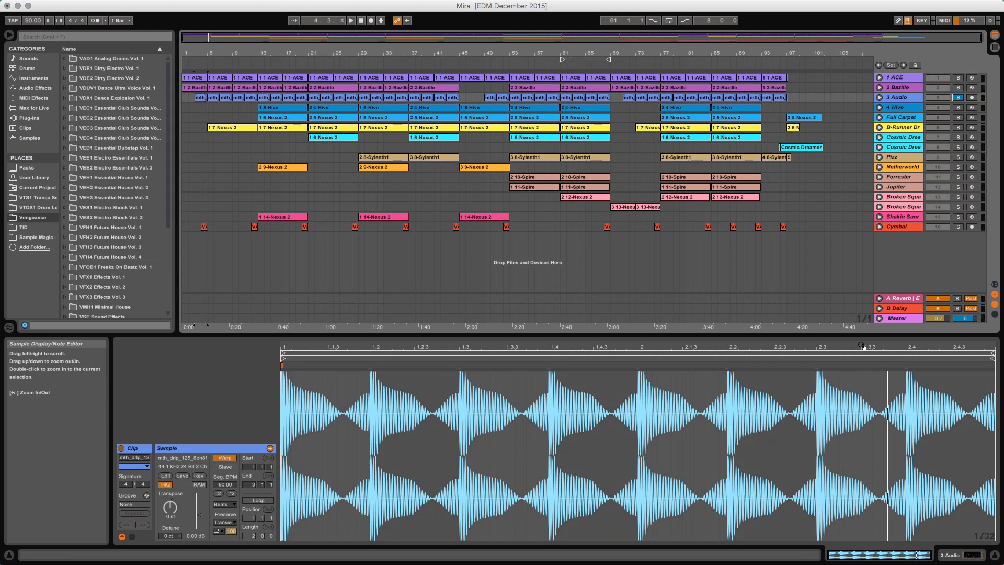
key("space")
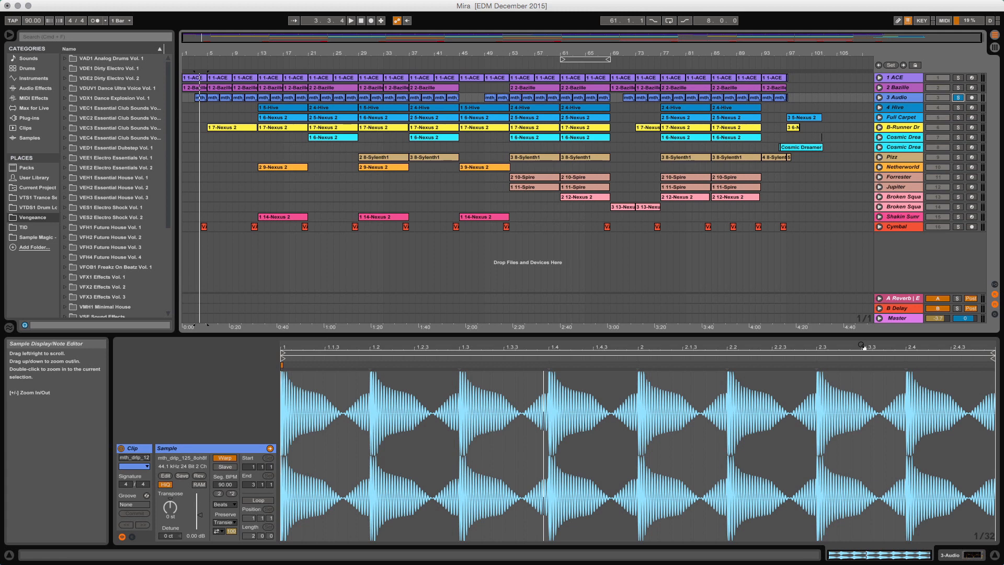
Show the 3 Audio track's effects and compare the drum loop with EQ Eight bypassed and active.
left_click(951, 556)
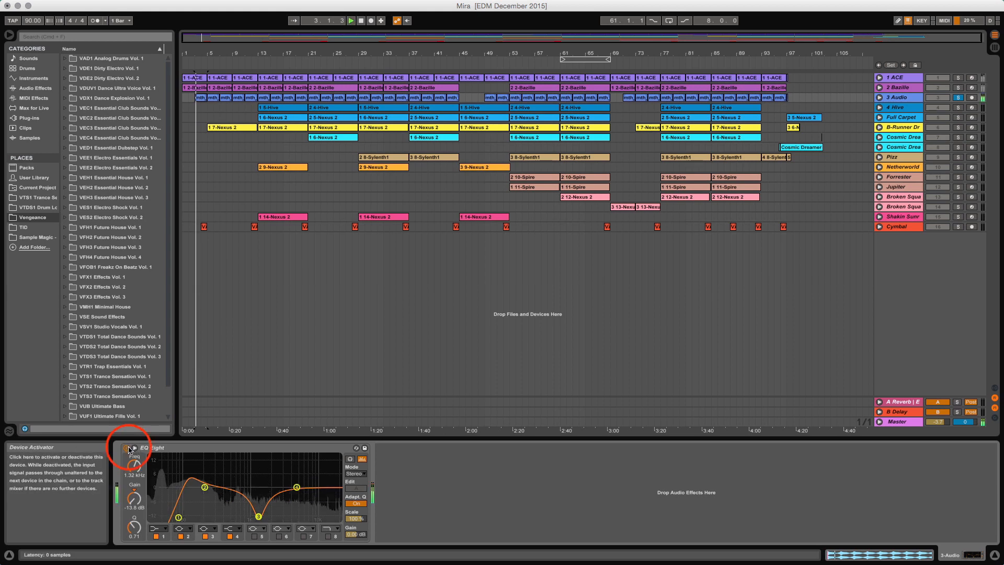
left_click(126, 448)
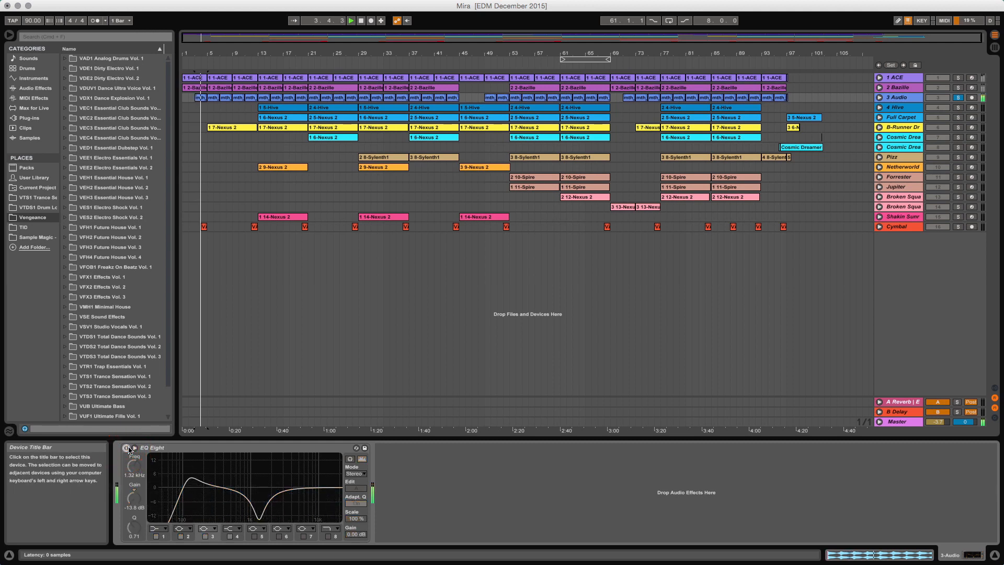
left_click(127, 448)
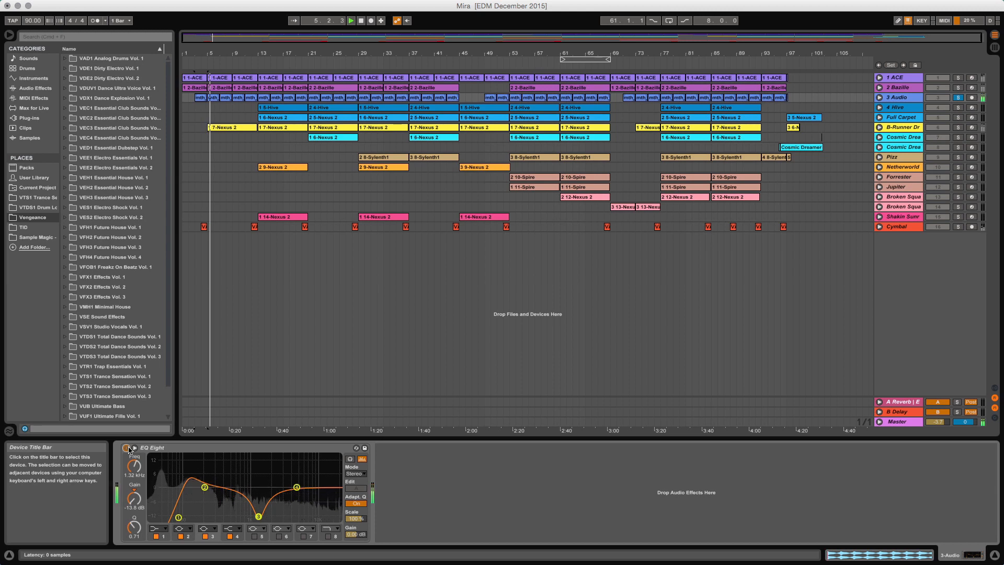
left_click(126, 448)
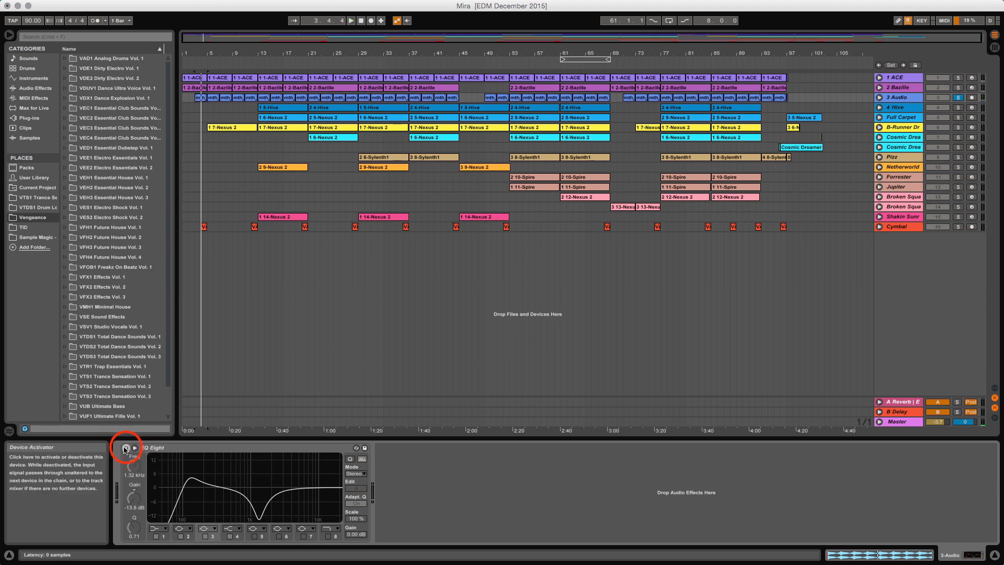
left_click(127, 448)
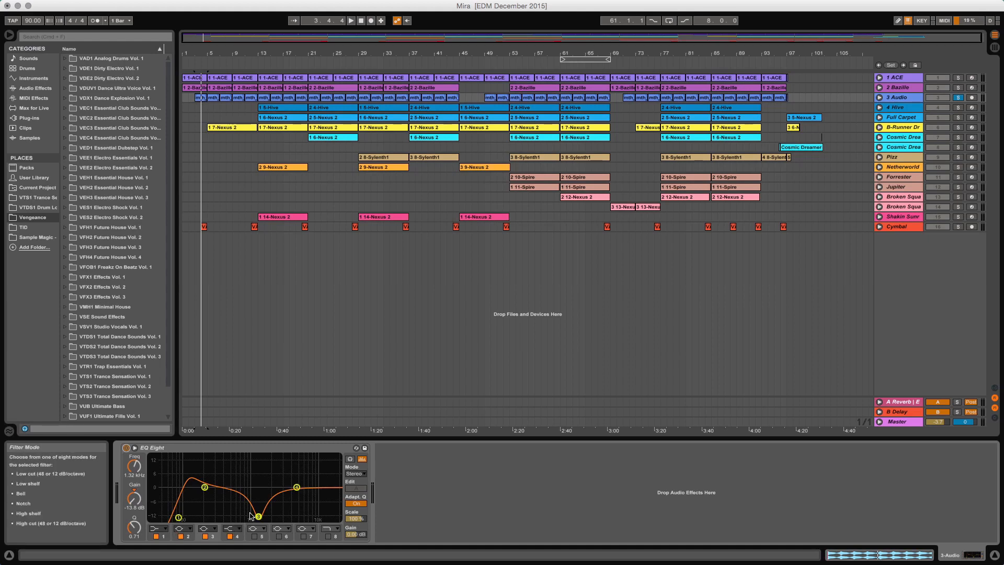
Replay the soloed drum loop from bar 3 while switching EQ Eight's band 3 off and on to compare.
left_click(206, 537)
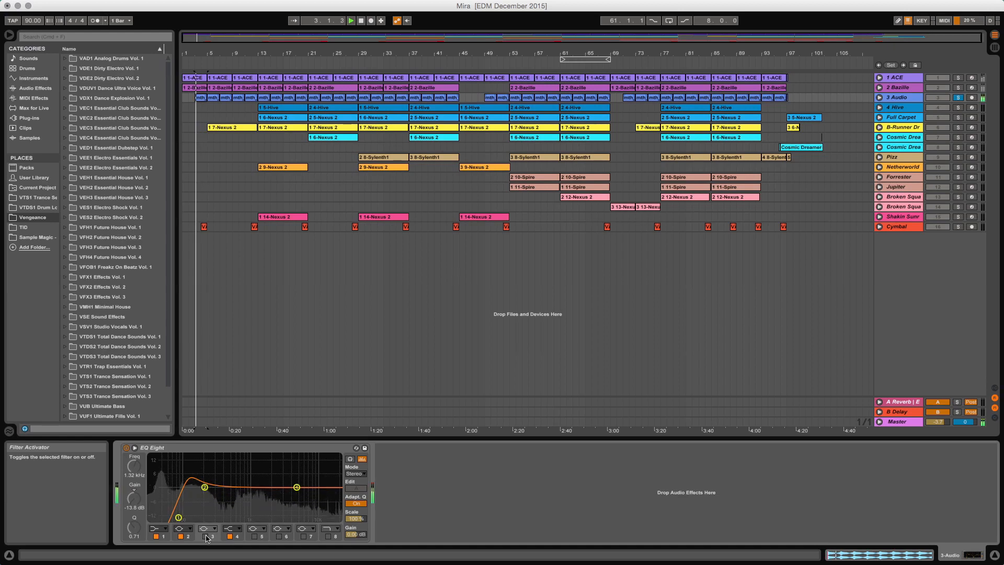
left_click(206, 537)
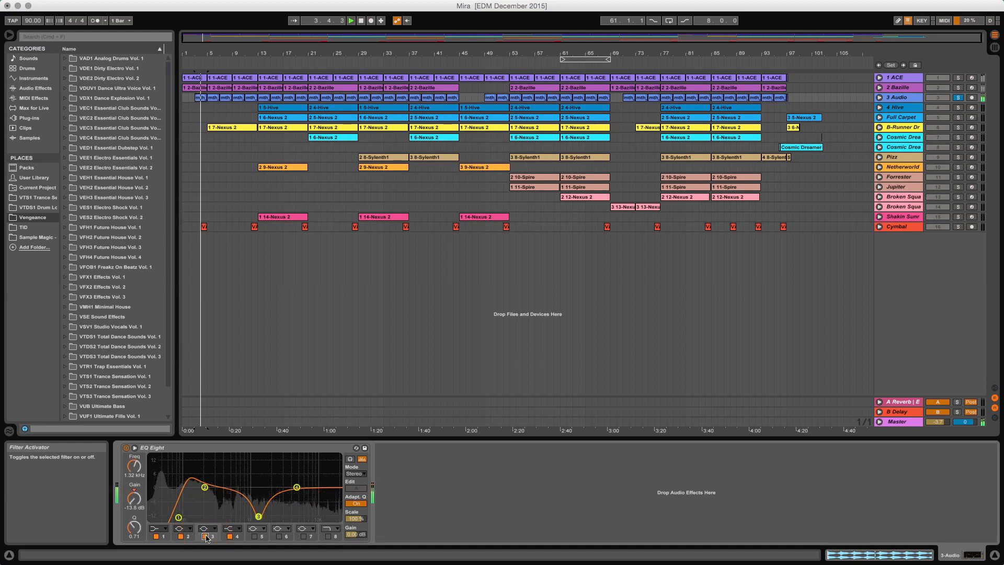
left_click(206, 537)
left_click(207, 537)
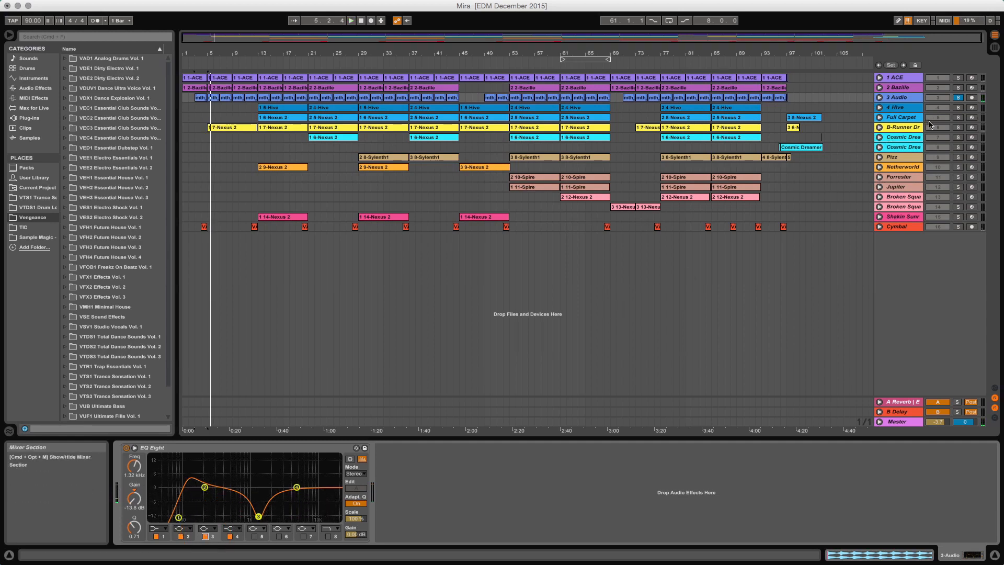
Add 2 Bazille and 1 ACE to the soloed 3 Audio track and replay from bar 3.
left_click(959, 88)
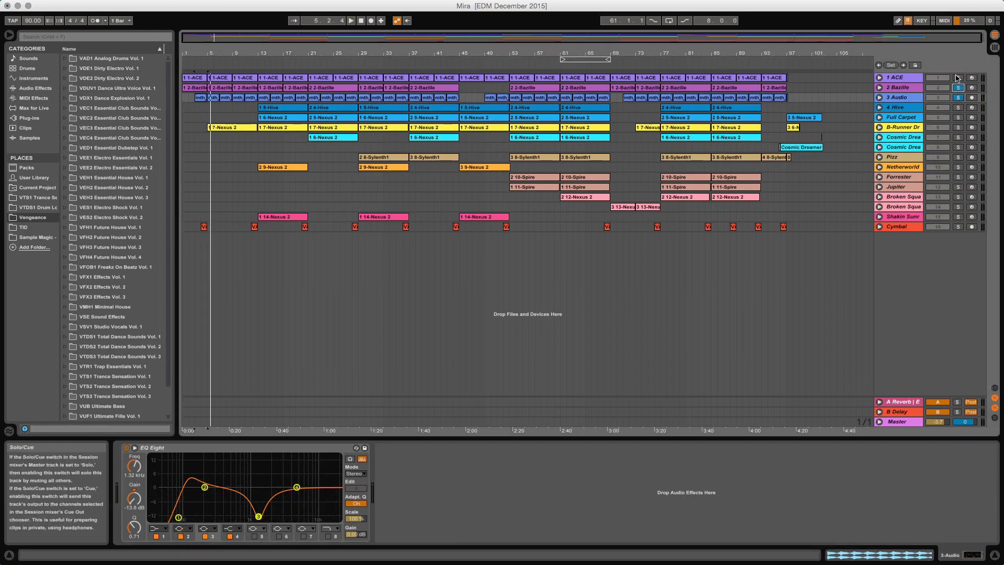
left_click(959, 78)
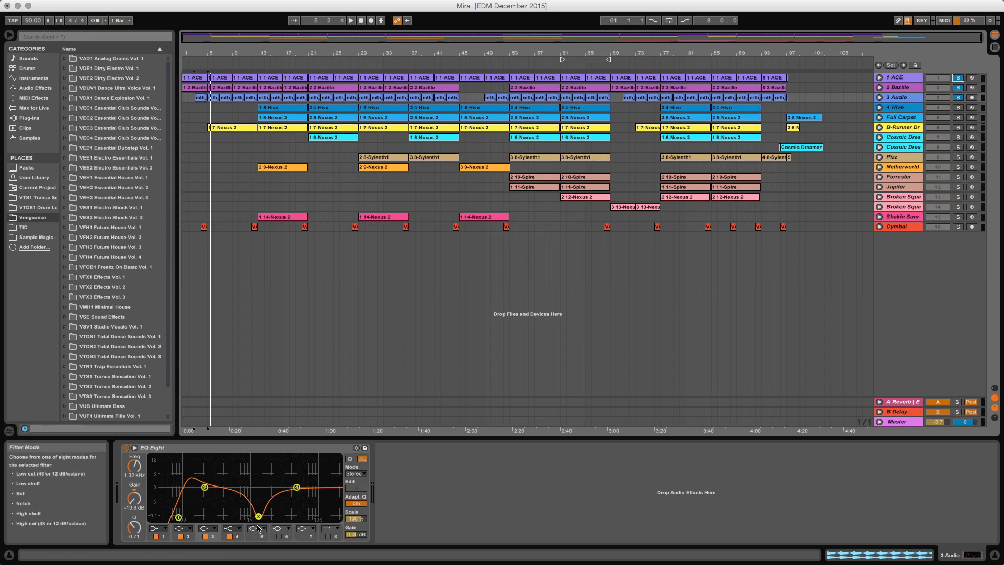
key("space")
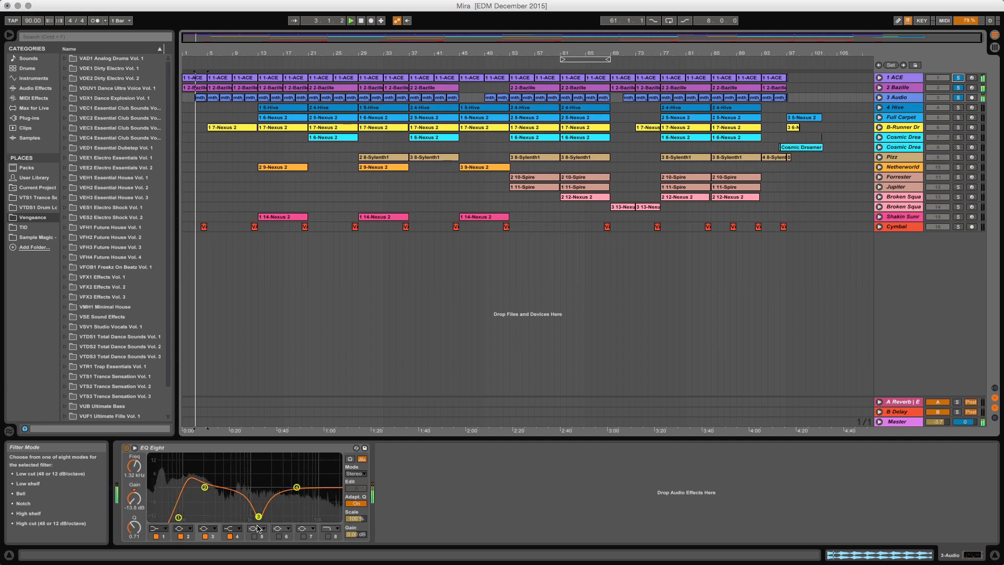
Compare the three soloed tracks with EQ Eight's band 1 off and on, restarting playback from bar 3.
left_click(156, 536)
left_click(157, 536)
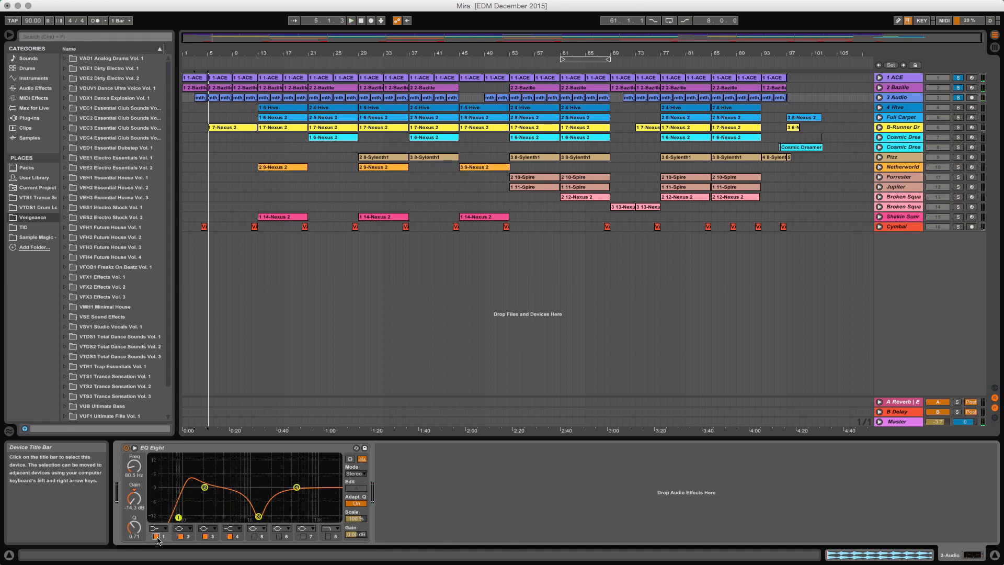
key("space")
left_click(157, 536)
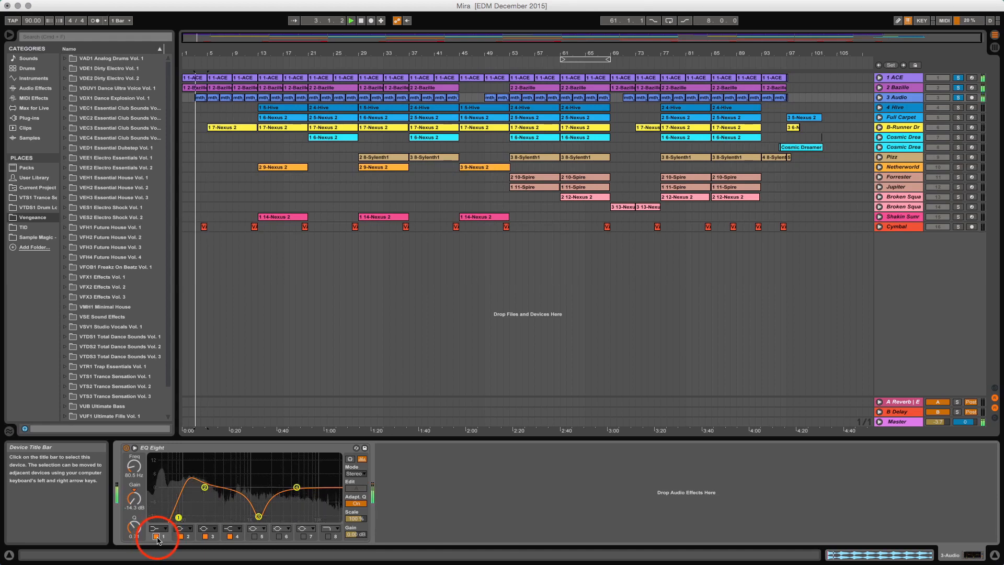
left_click(157, 537)
left_click(157, 537)
left_click(157, 537)
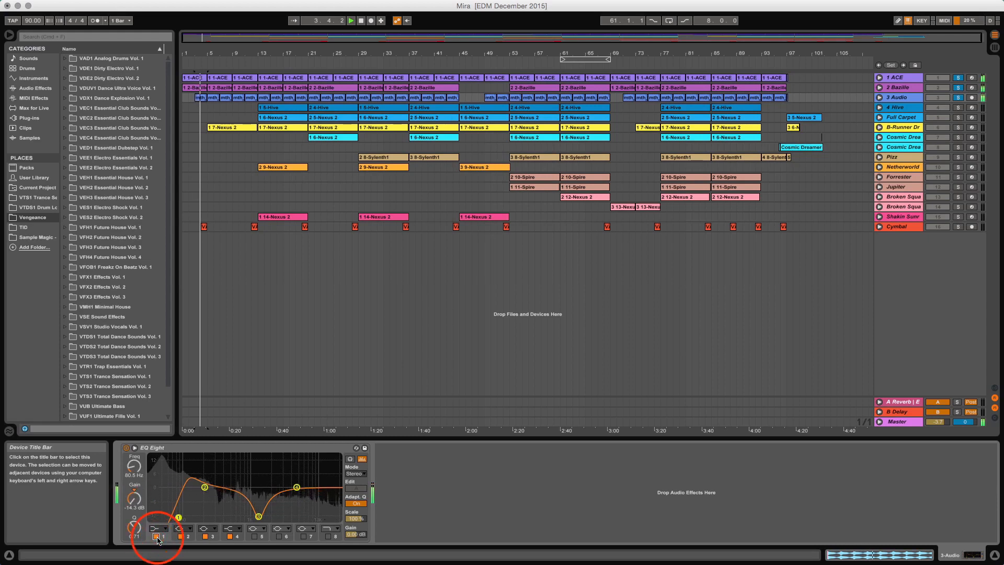
Compare the three-track mix with EQ Eight's band 3 off and on, leaving the band enabled.
left_click(205, 537)
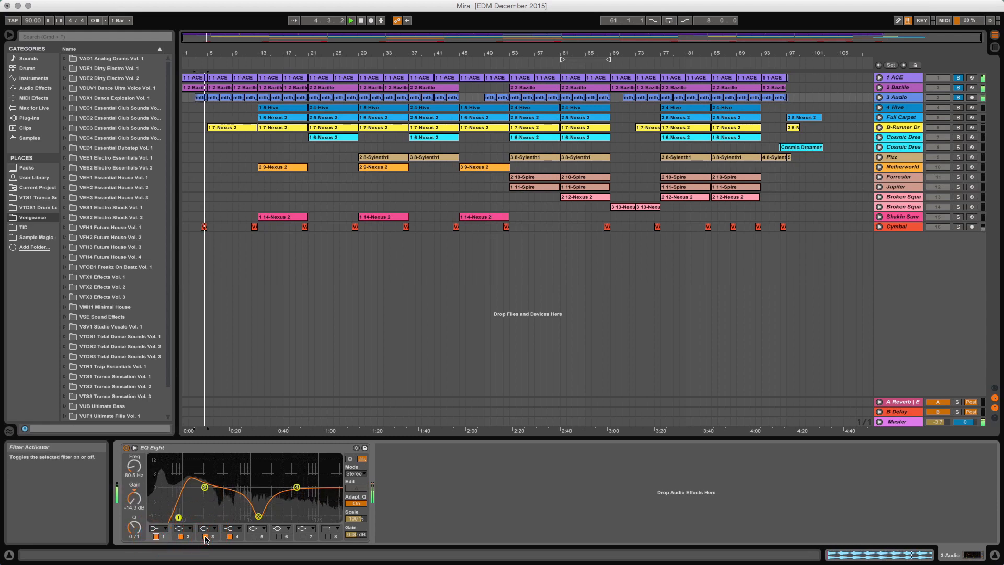
left_click(205, 536)
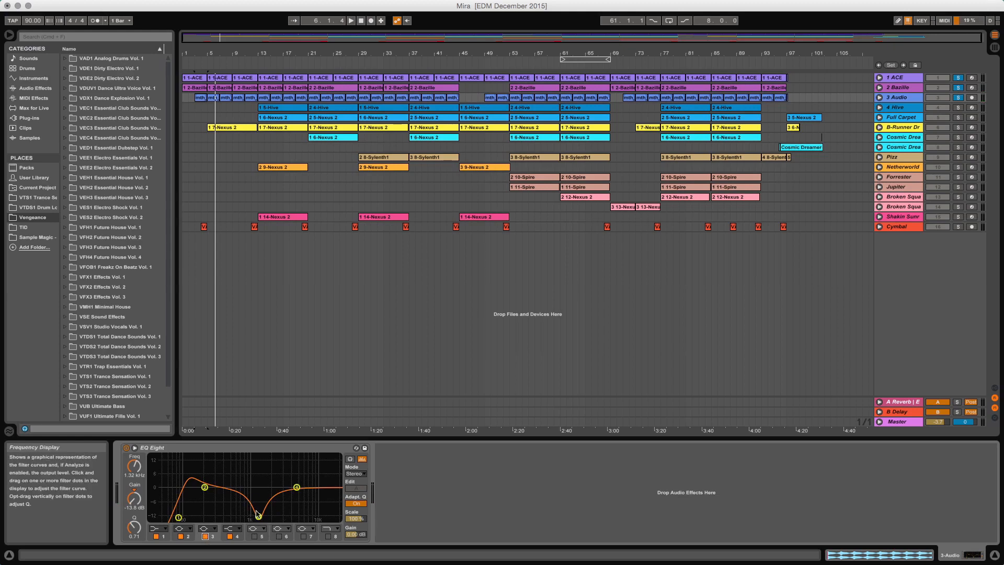
left_click(205, 536)
key("space")
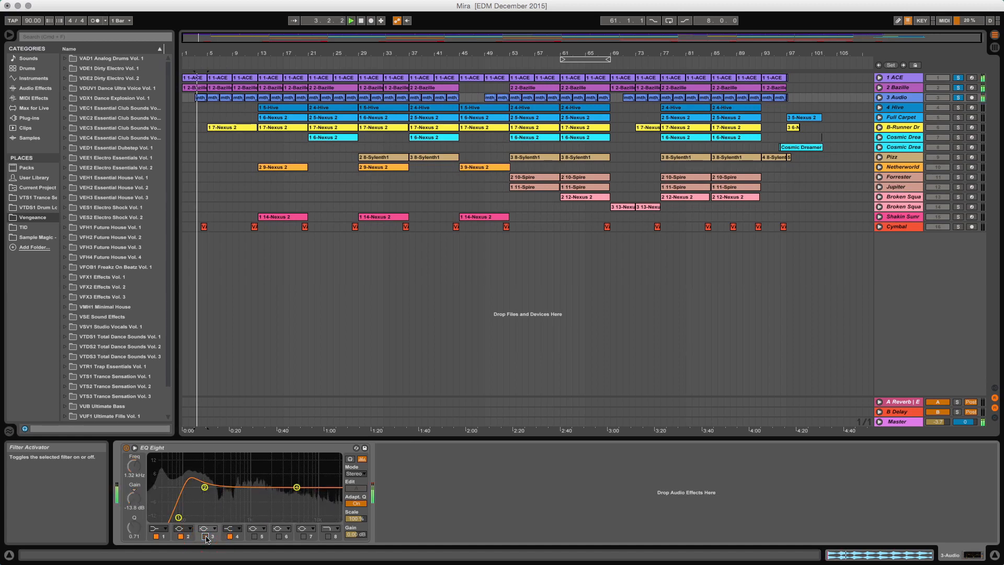
left_click(205, 536)
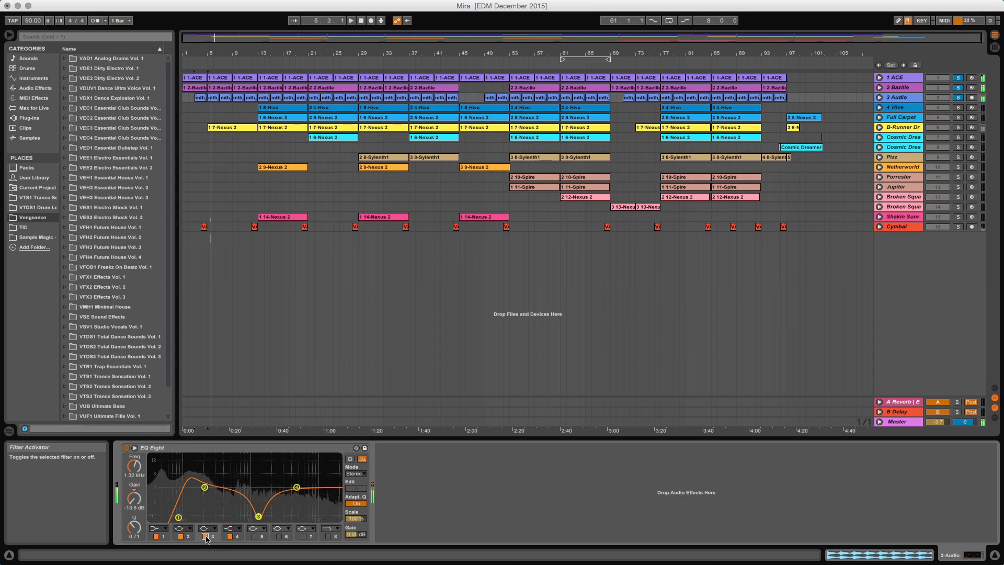
Solo only the B-Runner Drums track, play it from its first clip at bar 5, and open its Nexus 2 synth.
left_click(212, 139)
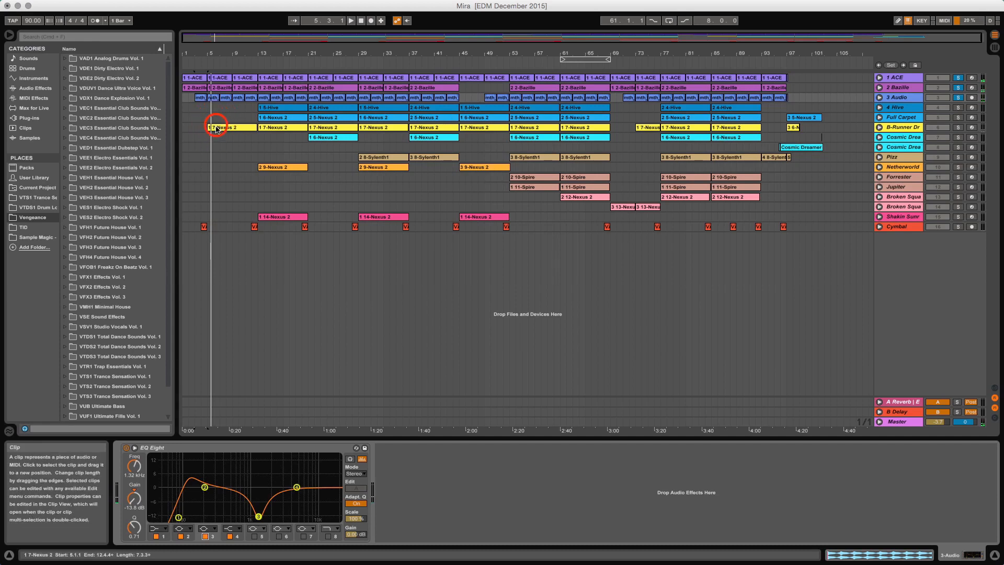
left_click(217, 127)
key("space")
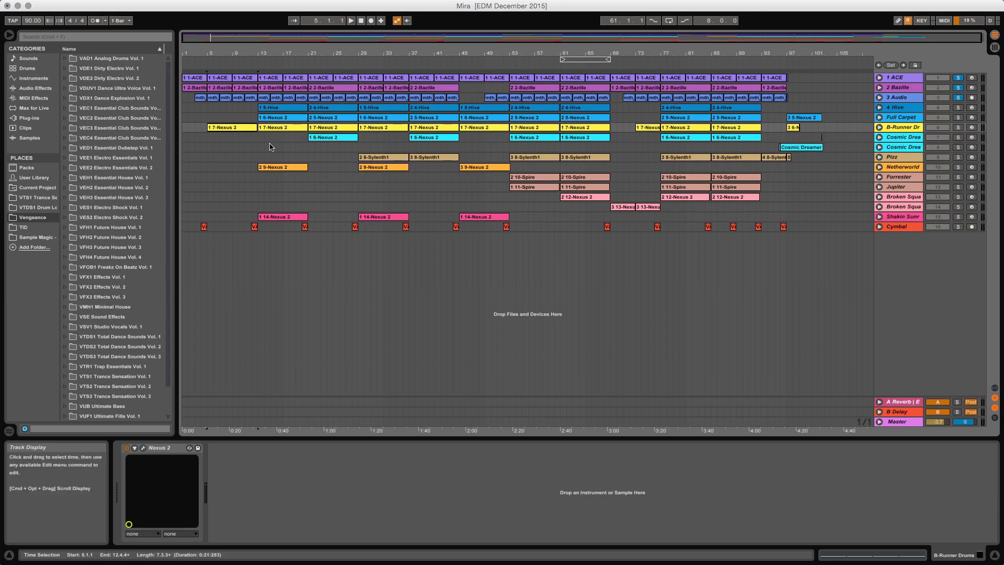
left_click(958, 129)
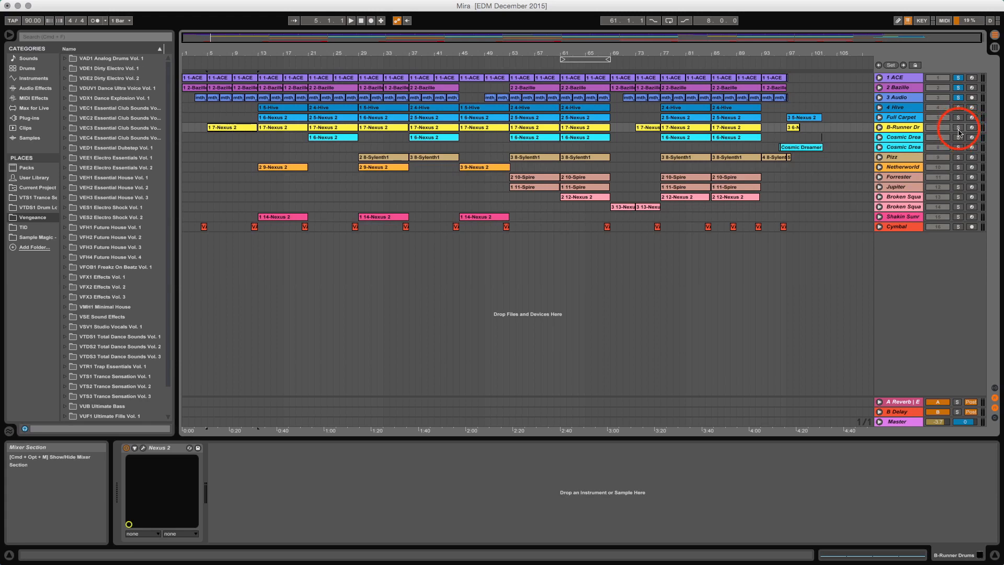
key("space")
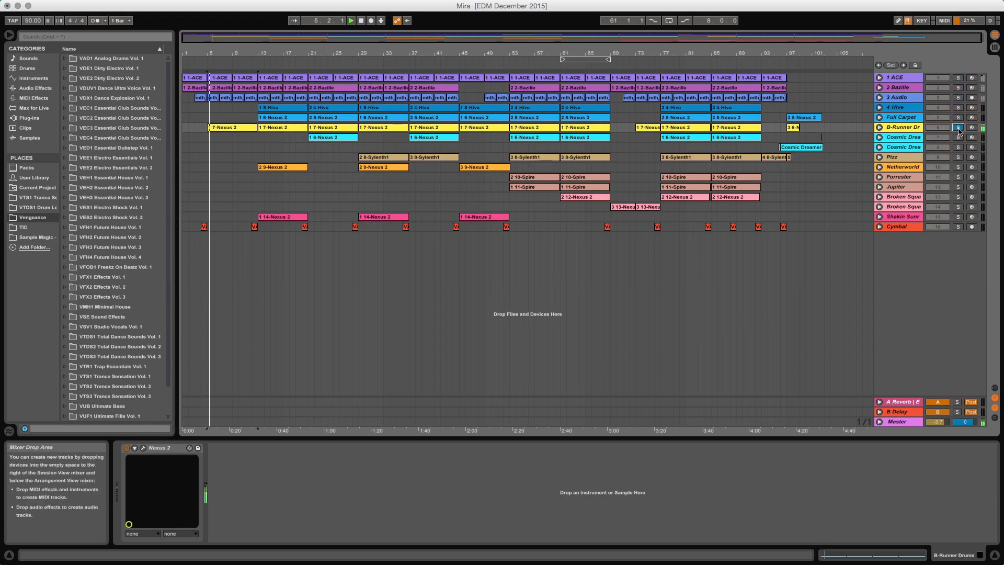
left_click(145, 449)
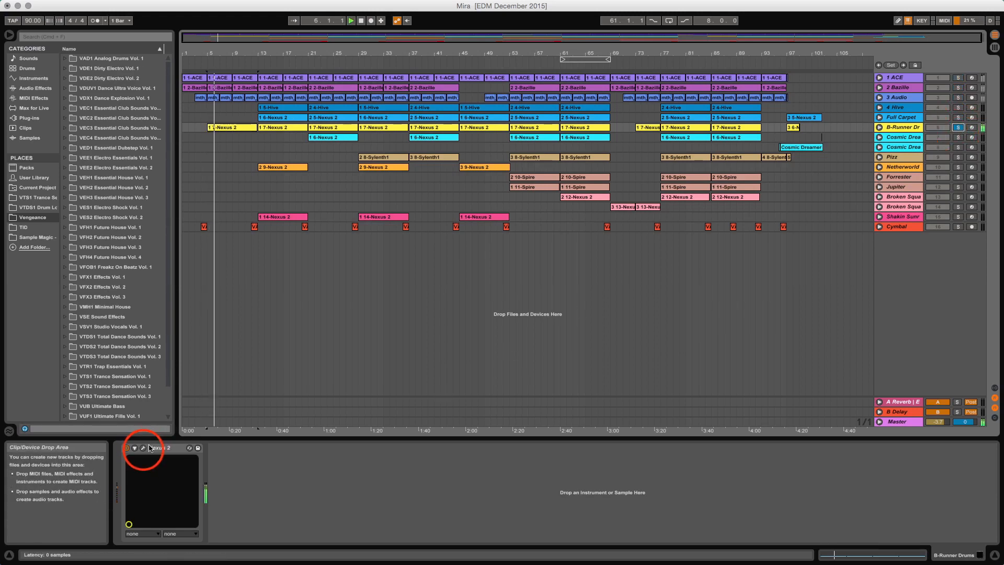
left_click(143, 448)
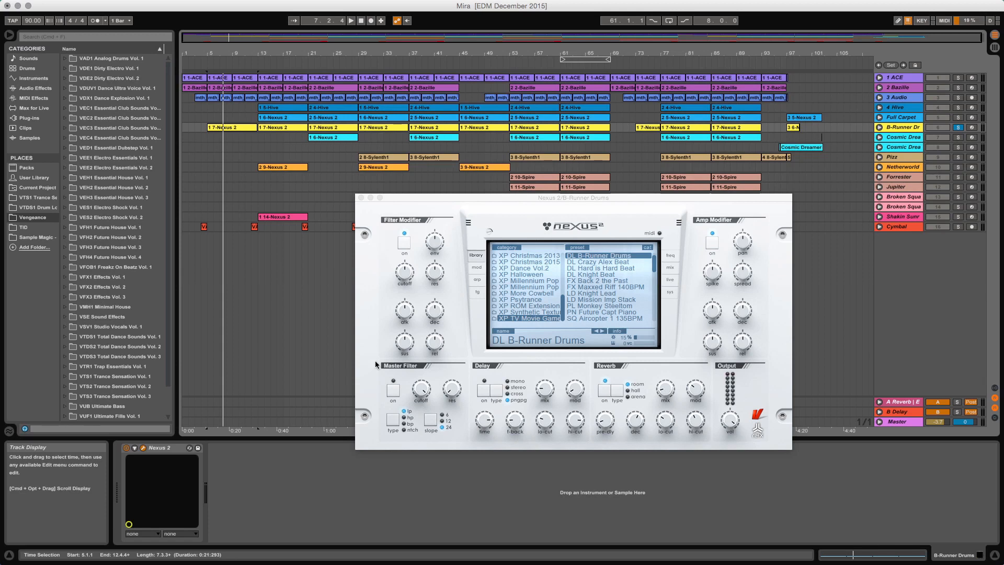
Replay from bar 5 and layer 1 ACE, 2 Bazille and 3 Audio onto the soloed B-Runner Drums.
key("space")
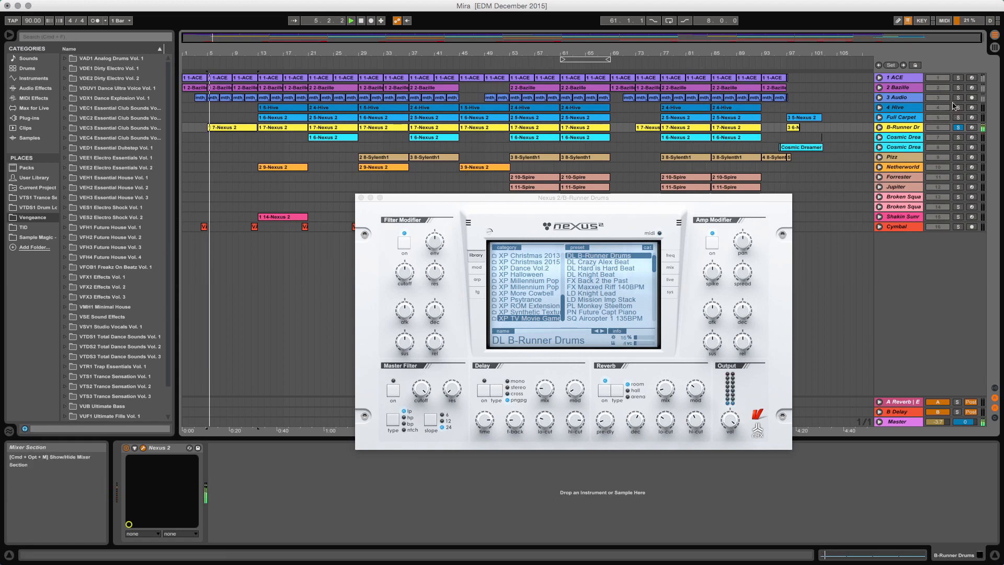
left_click(959, 78)
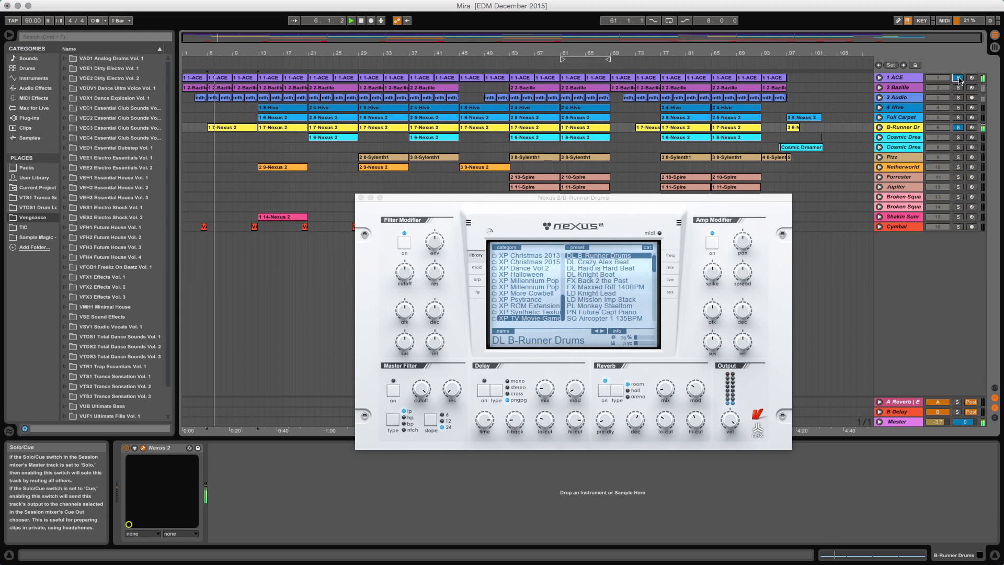
left_click(957, 88)
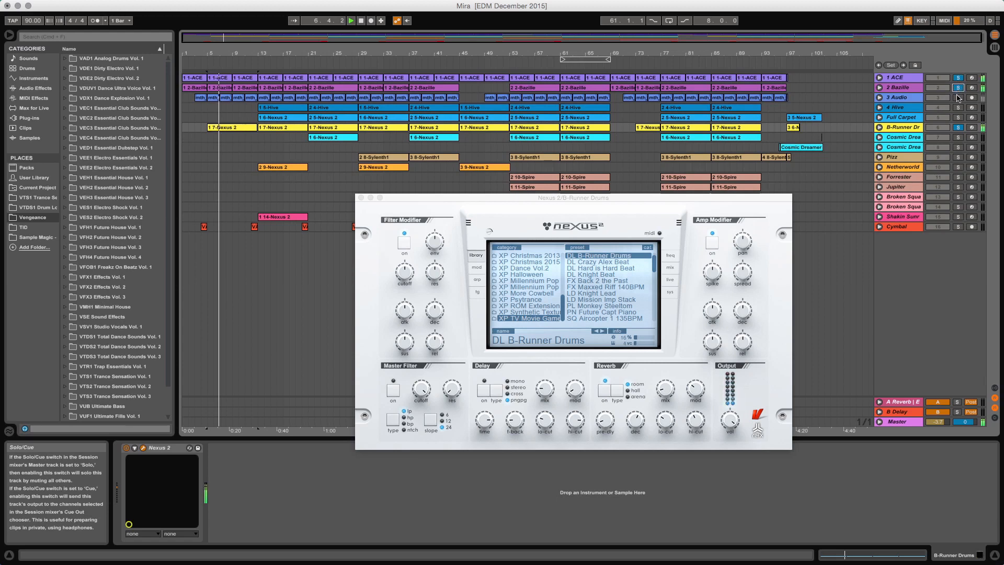
left_click(957, 98)
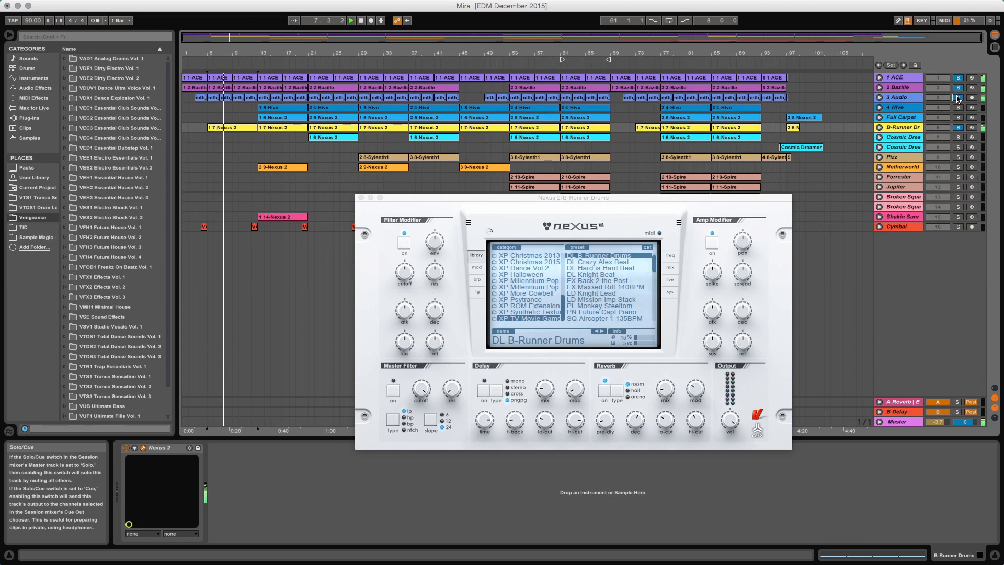
left_click(958, 127)
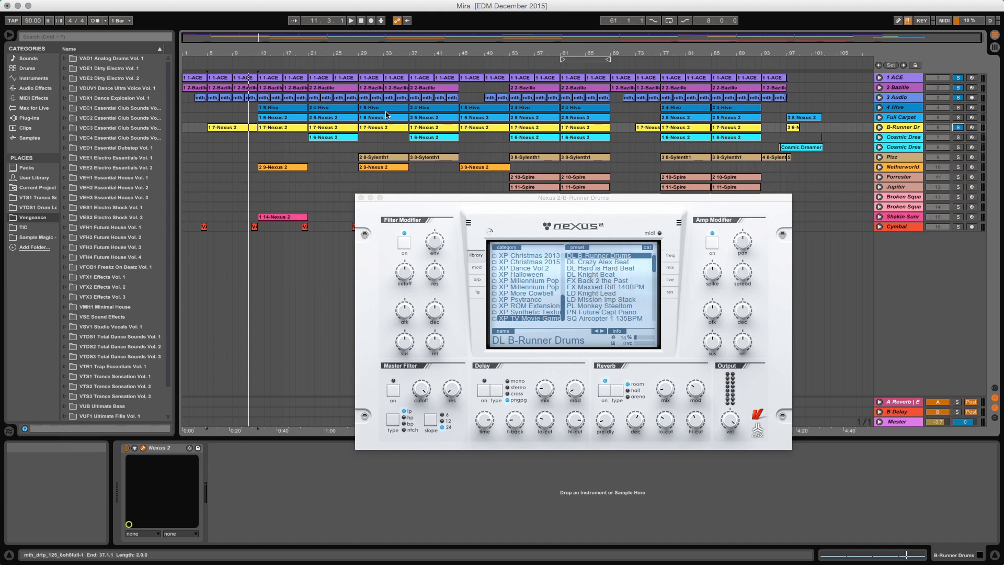
Solo only the 4 Hive track and play it from its first clip at bar 13.
left_click(280, 109)
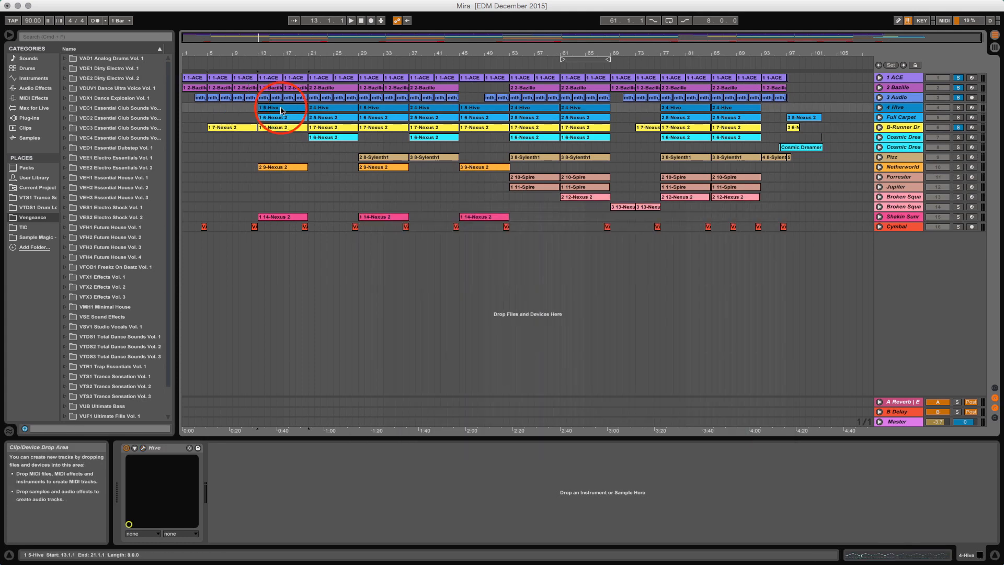
left_click(958, 108)
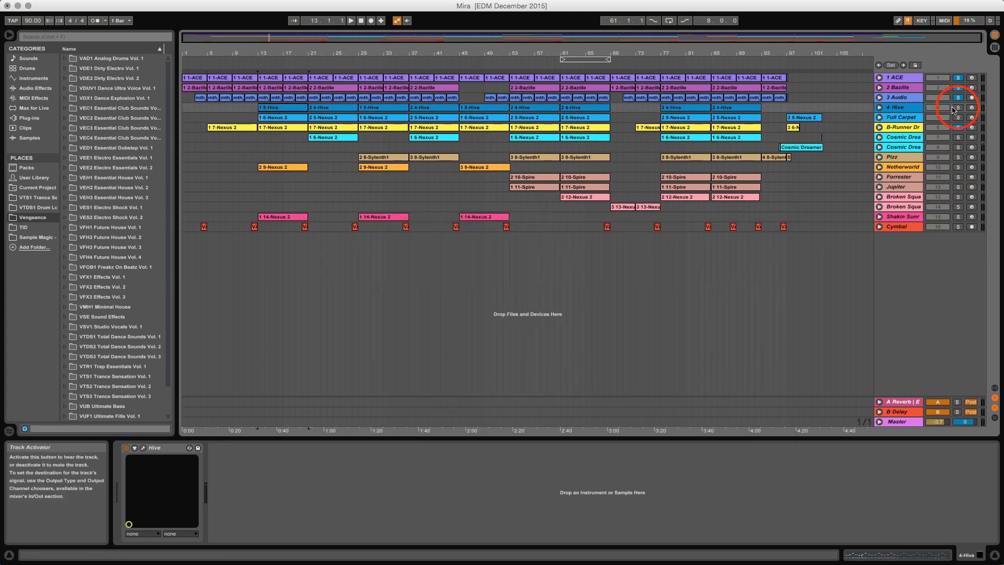
key("space")
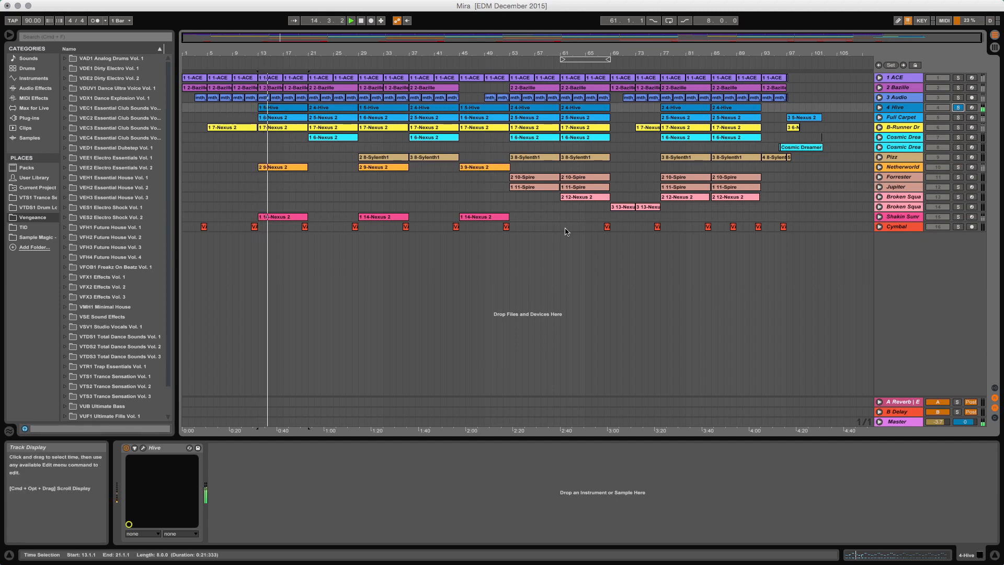
Open the Hive synth on the 4 Hive track and browse down its preset list.
left_click(142, 448)
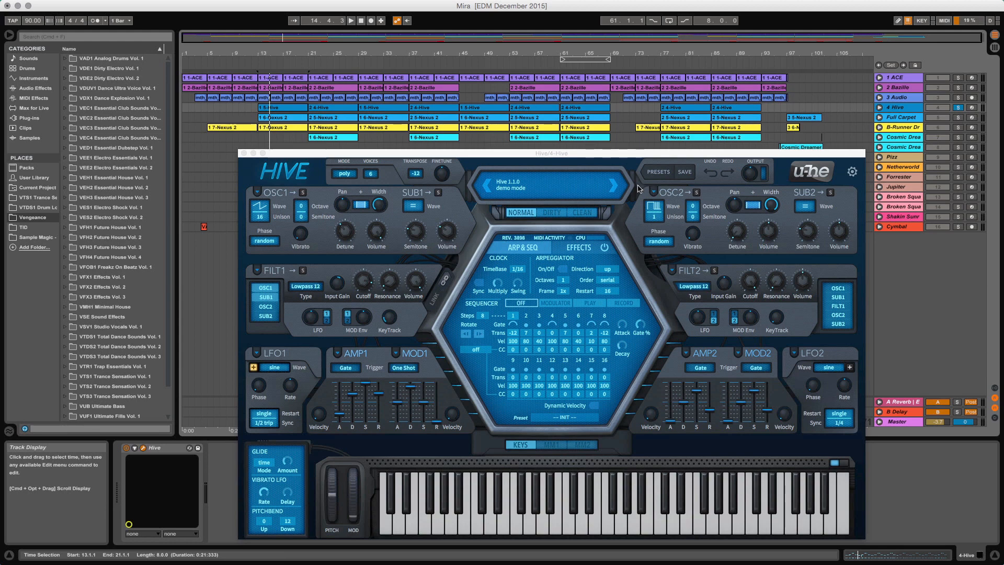
left_click(552, 194)
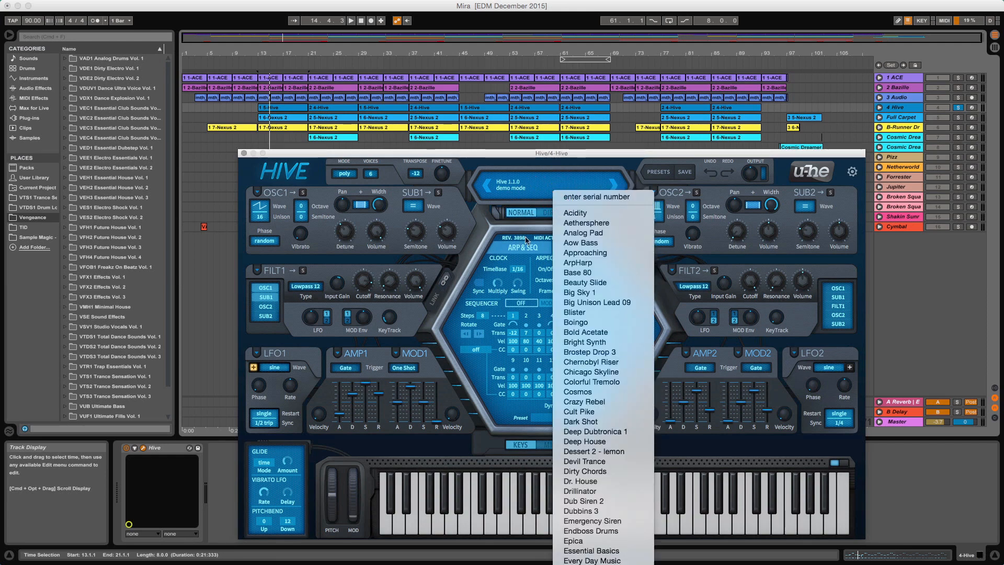
scroll(575, 387, "down", 15)
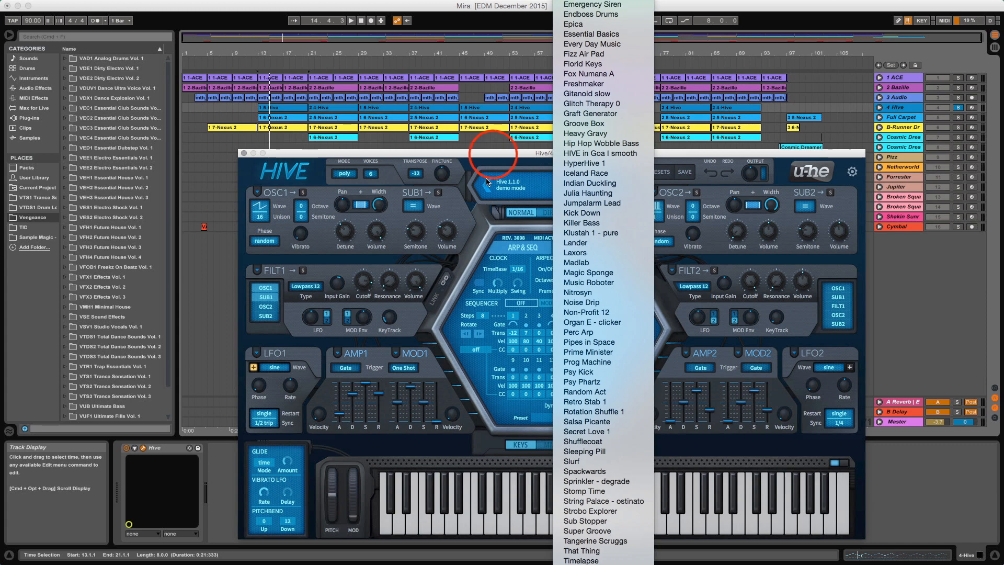
Dismiss the Hive preset list, play the soloed 4 Hive track from bar 13, and close the synth.
left_click(491, 156)
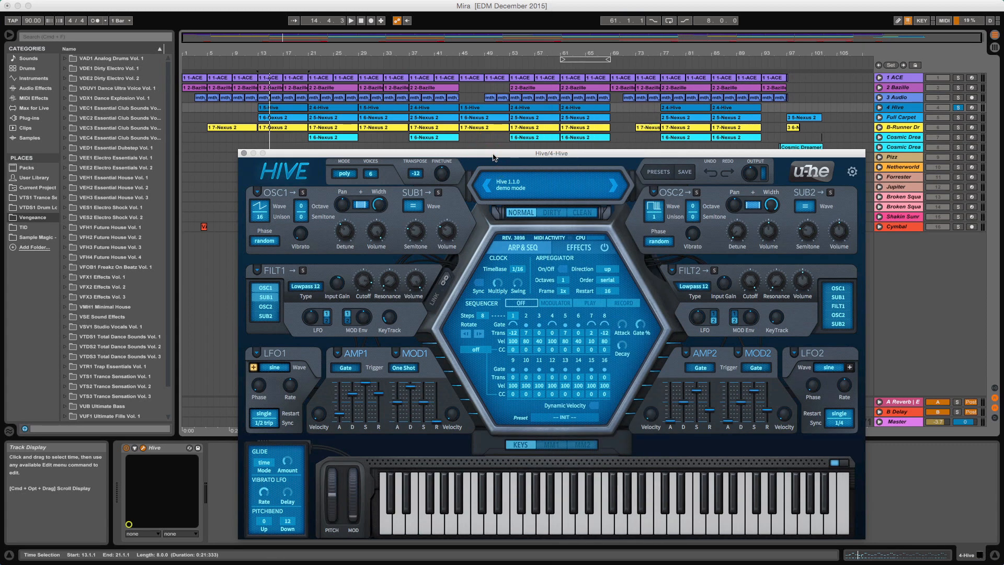
key("space")
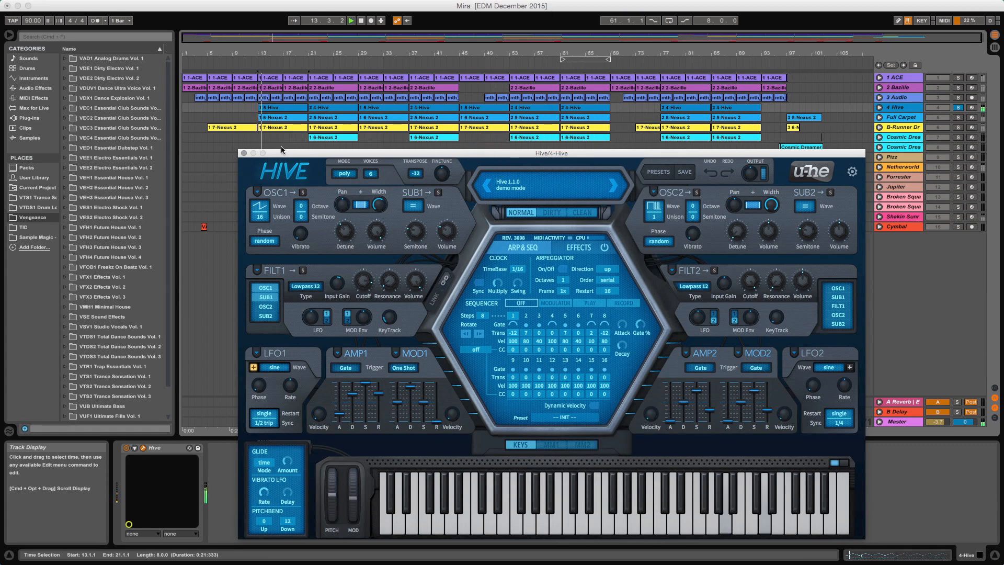
left_click(242, 153)
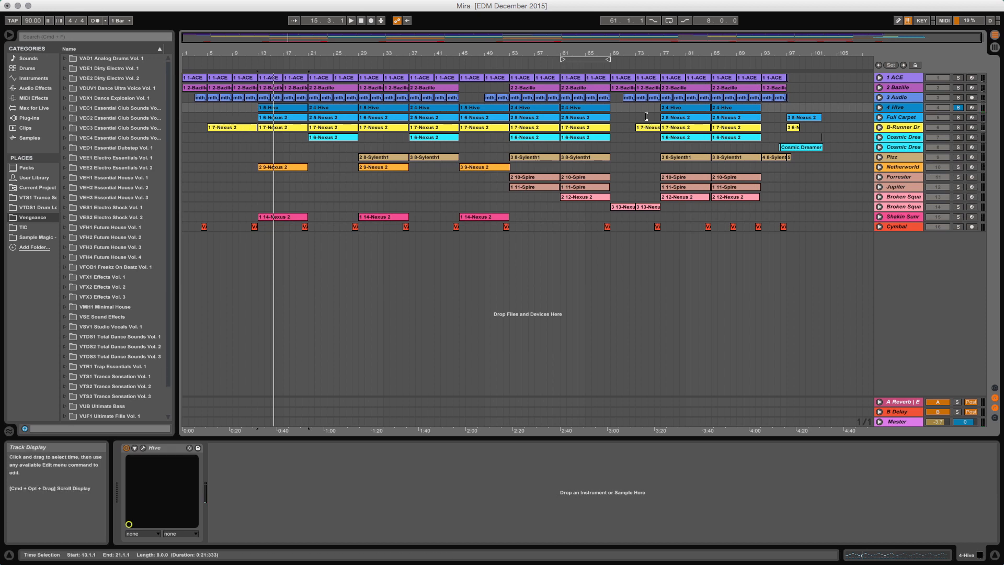
Solo only the Full Carpet track and play it from its first clip at bar 13.
left_click(958, 118)
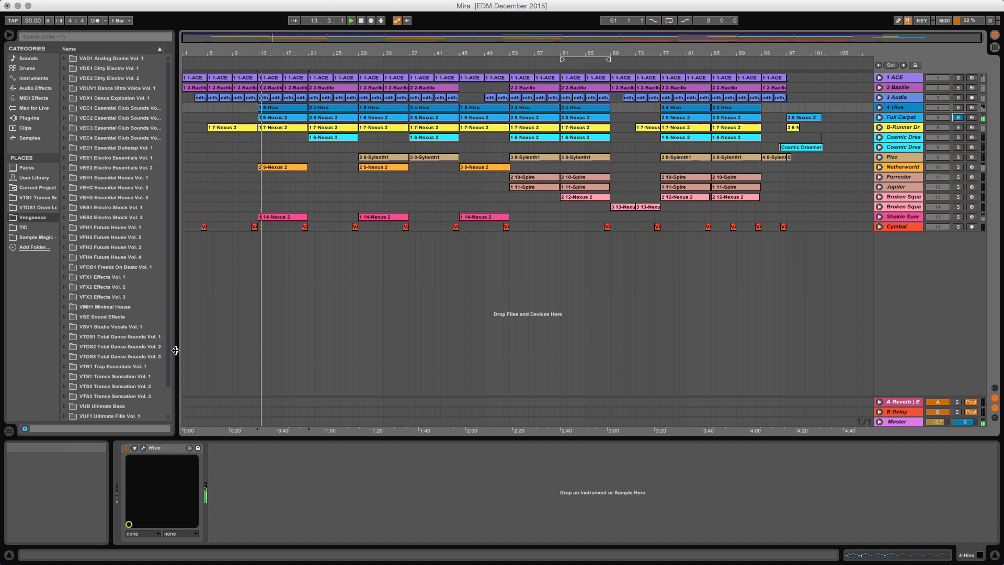
left_click(139, 446)
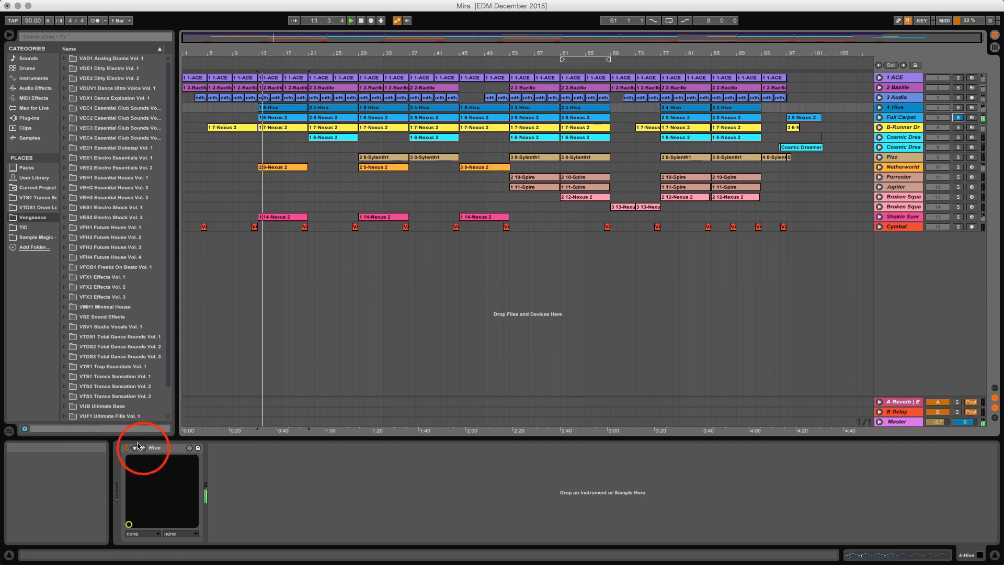
left_click(143, 448)
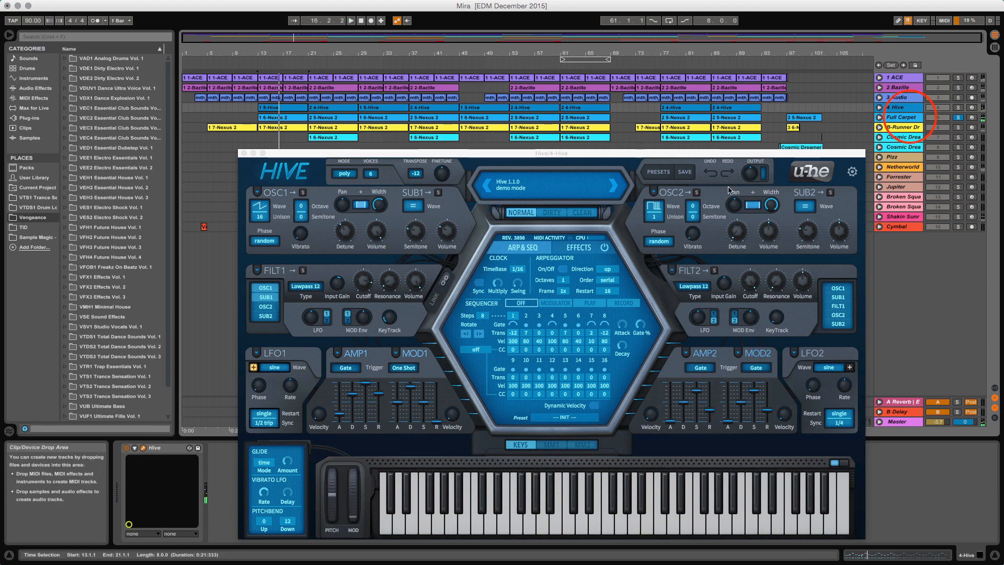
Open the Nexus 2 synth on the Full Carpet track, replay from bar 13, and layer 4 Hive onto it.
left_click(906, 118)
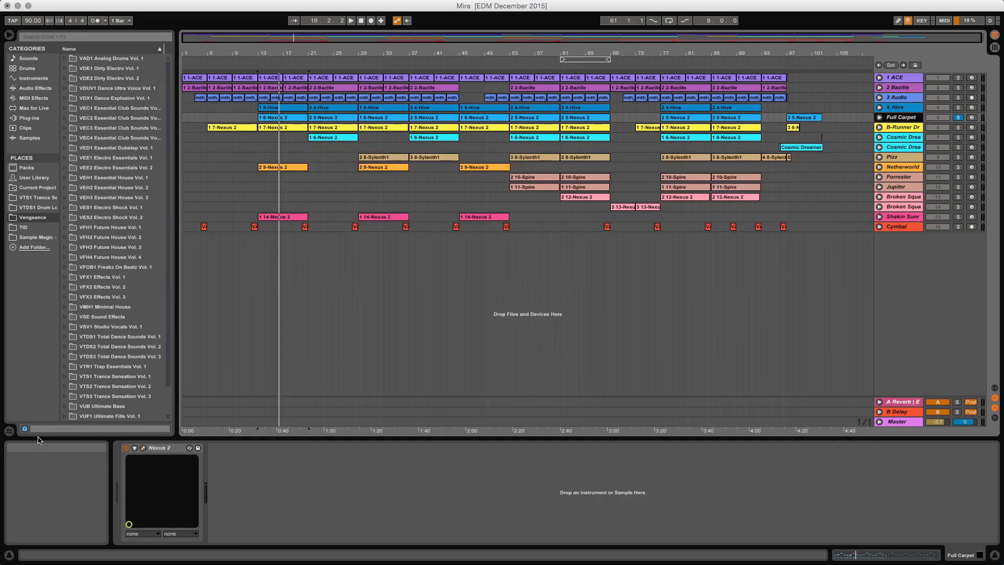
left_click(144, 448)
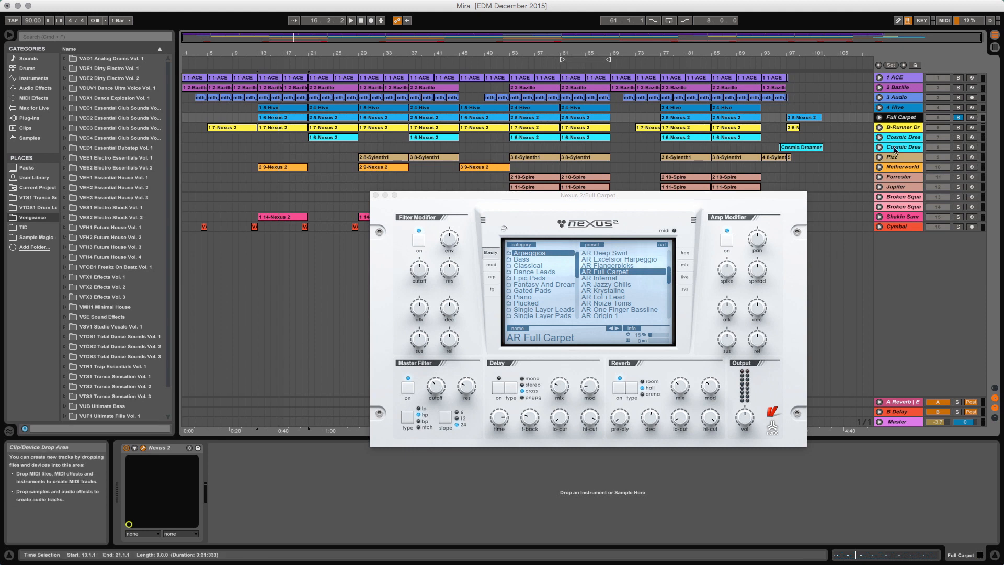
key("space")
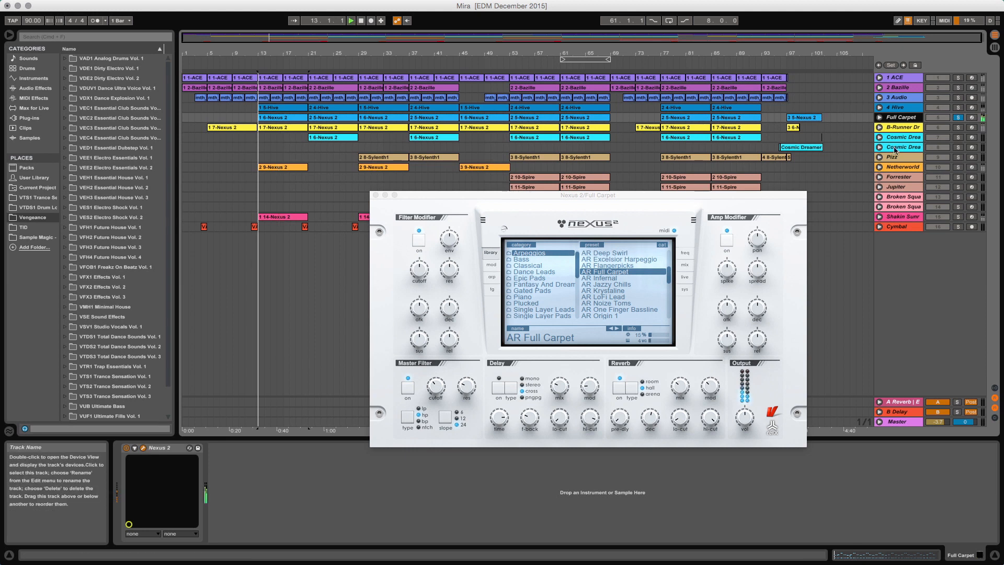
left_click(958, 108, "super")
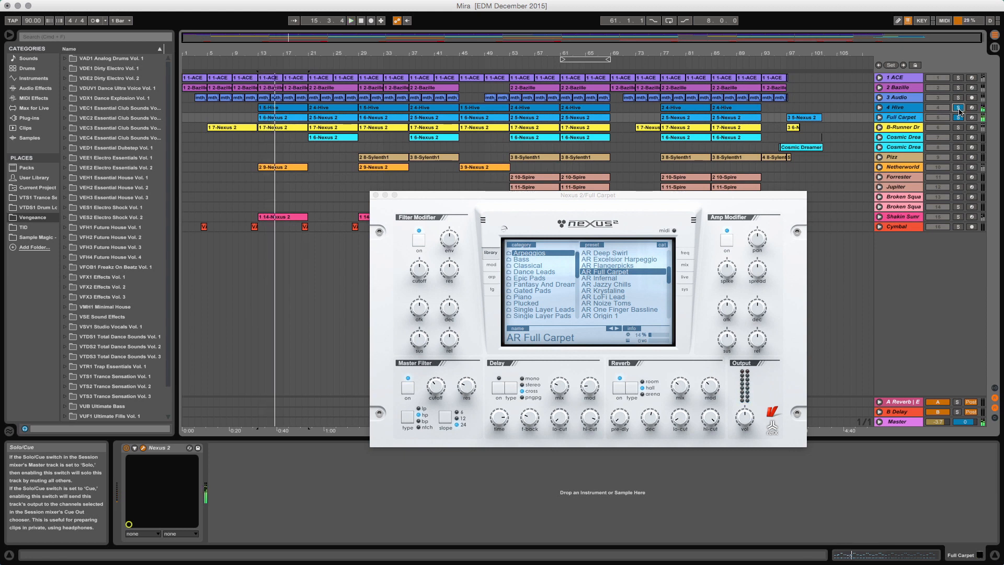
Solo only the Netherworlds track, open its Nexus 2 synth, and play it from bar 13.
left_click(960, 167)
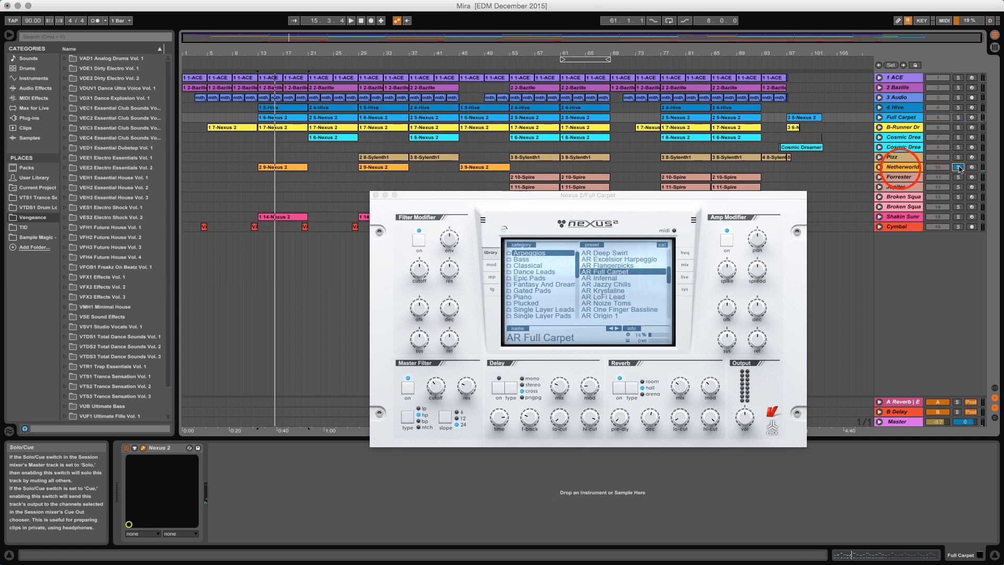
left_click(902, 166)
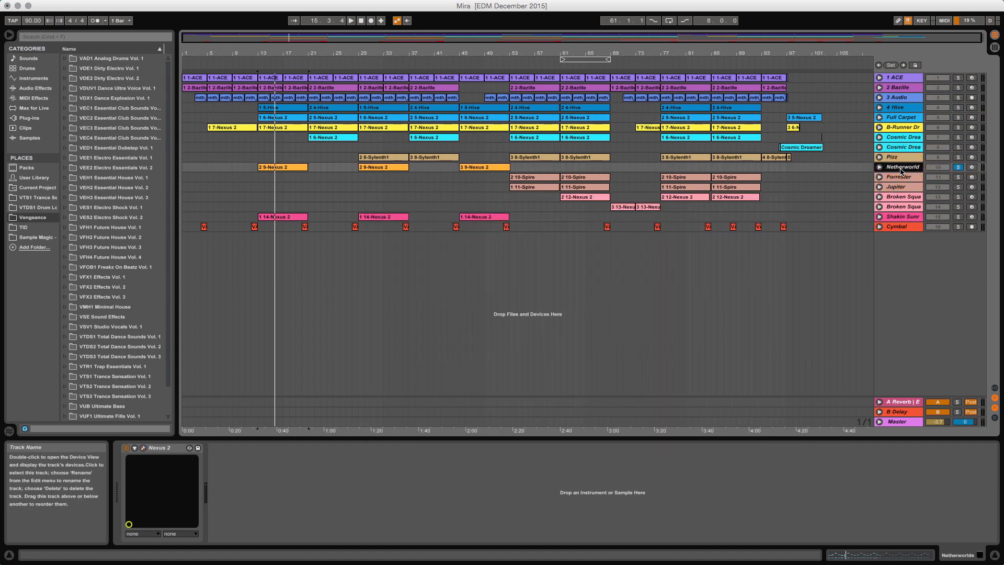
left_click(144, 448)
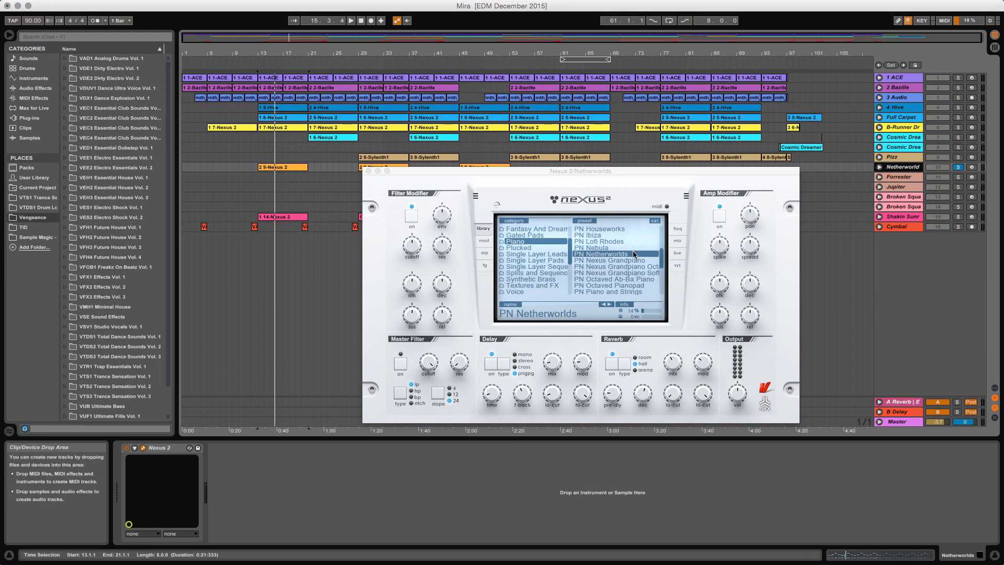
key("space")
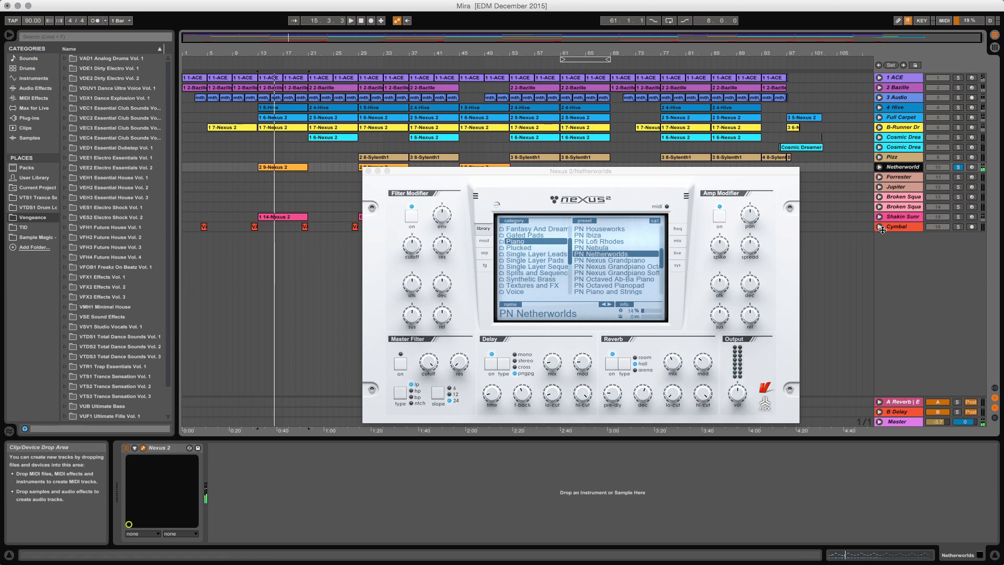
Solo only the Shakin Sunrays A track and open its Nexus 2 synth.
left_click(951, 215)
left_click(958, 217)
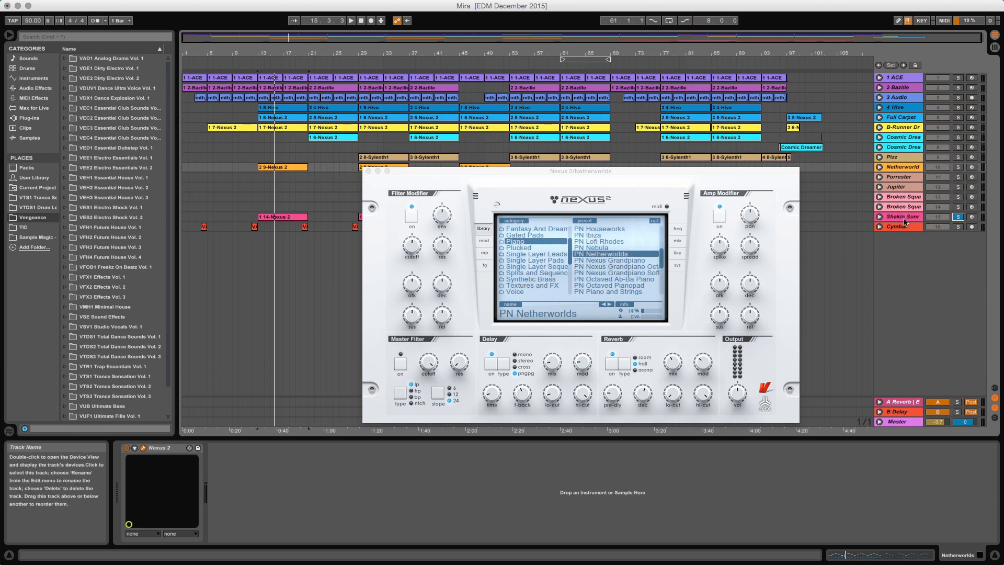
left_click(143, 448)
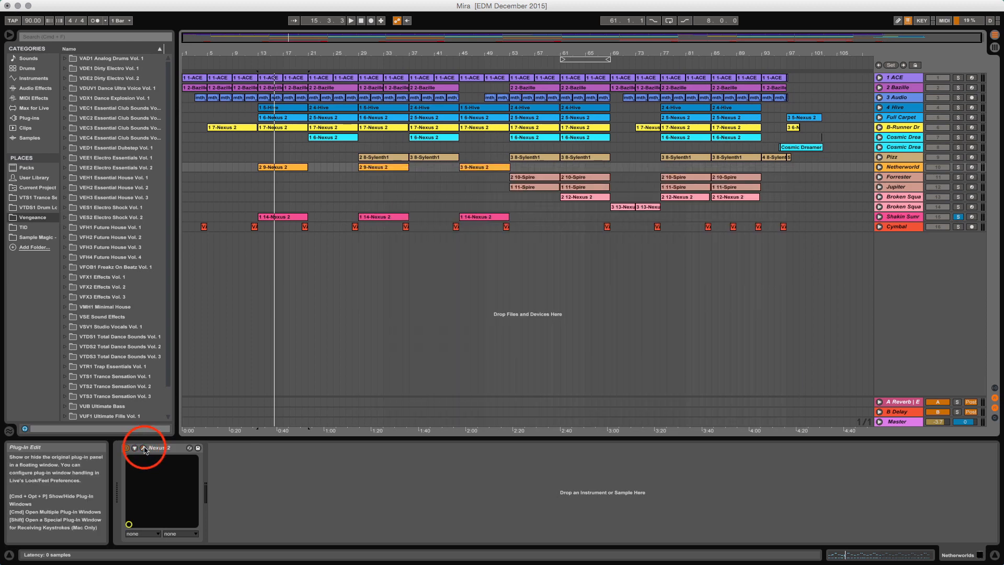
left_click(144, 448)
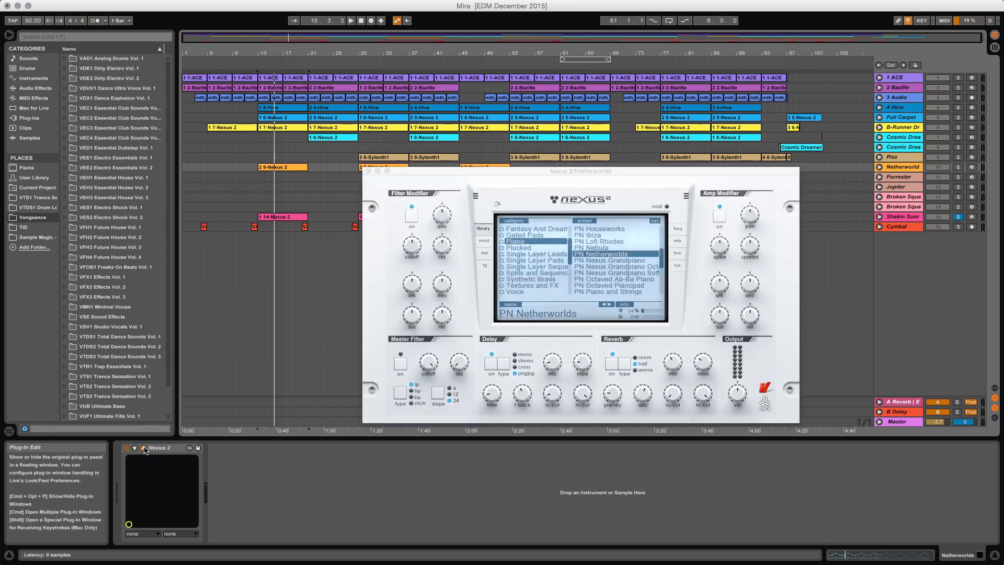
left_click(893, 216)
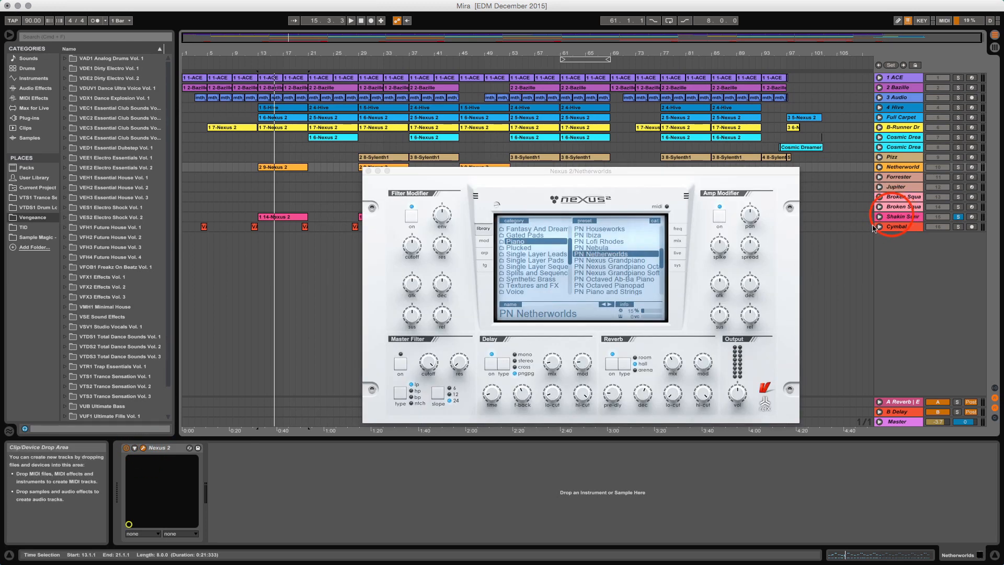
left_click(144, 448)
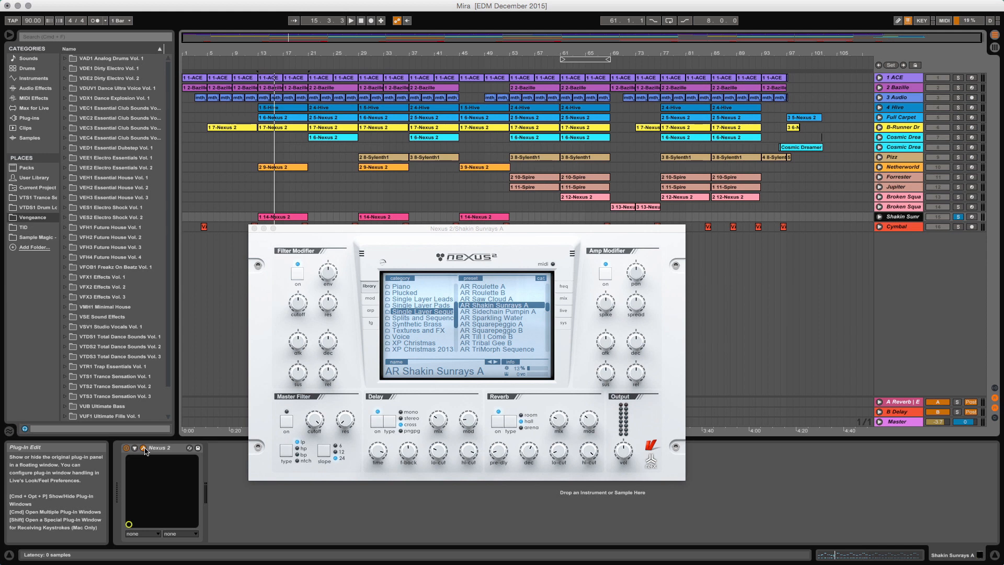
Play the soloed Shakin Sunrays A track from bar 13 and close its Nexus 2 synth.
key("space")
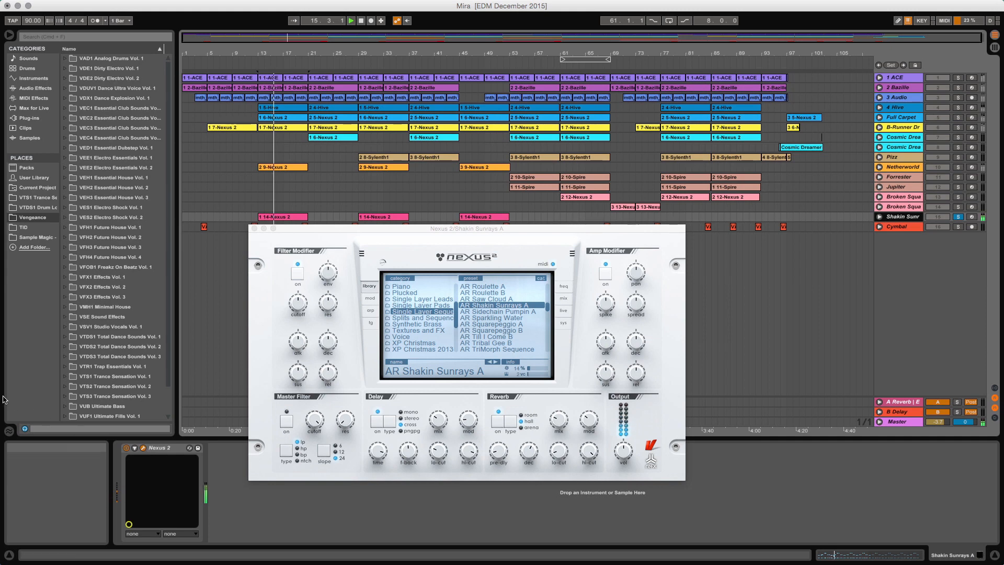
left_click(254, 228)
left_click(254, 229)
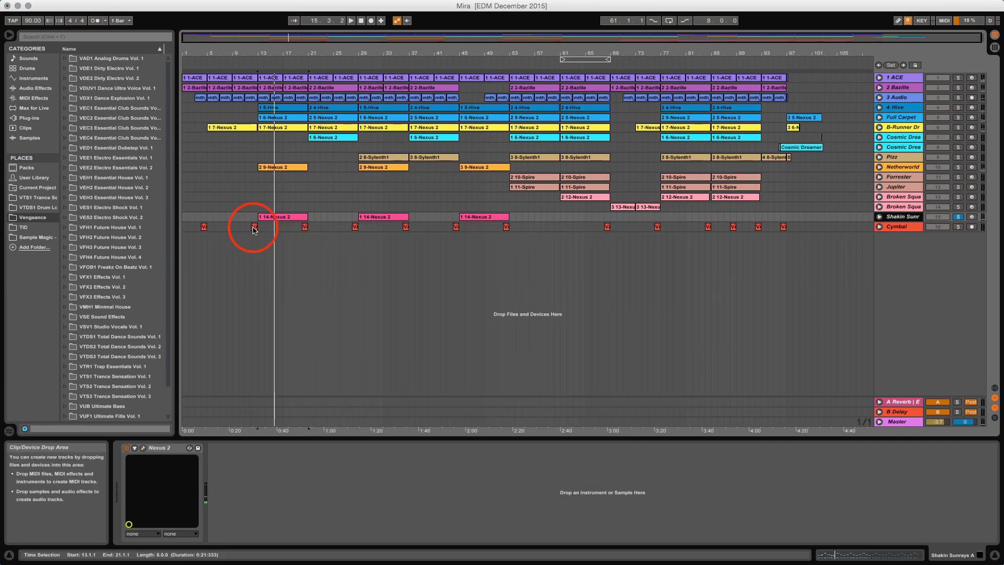
Examine the 1 5-Hive clip's MIDI notes while playing the soloed Shakin Sunrays A track, and return to the device view.
left_click(871, 555)
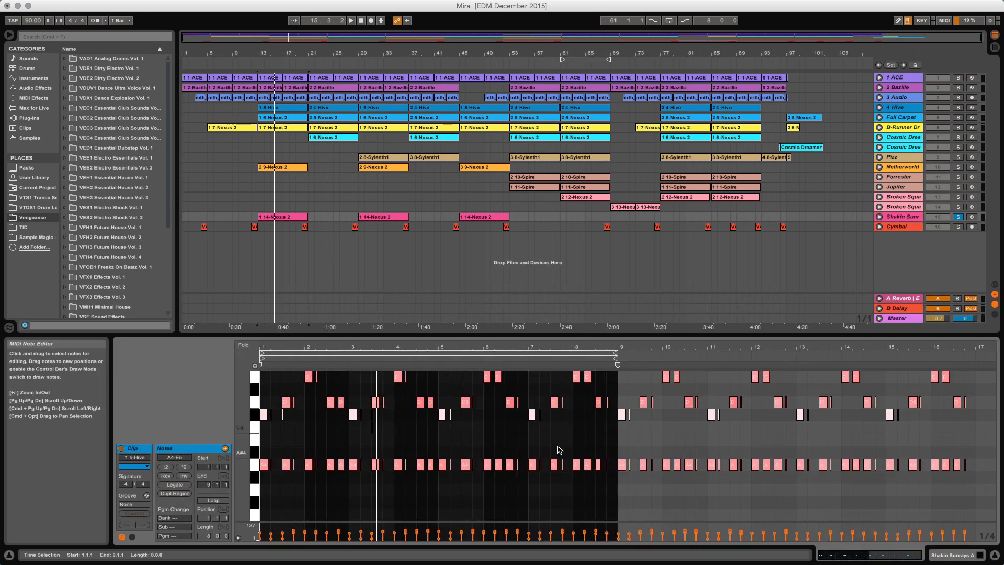
scroll(559, 449, "up", 2)
key("space")
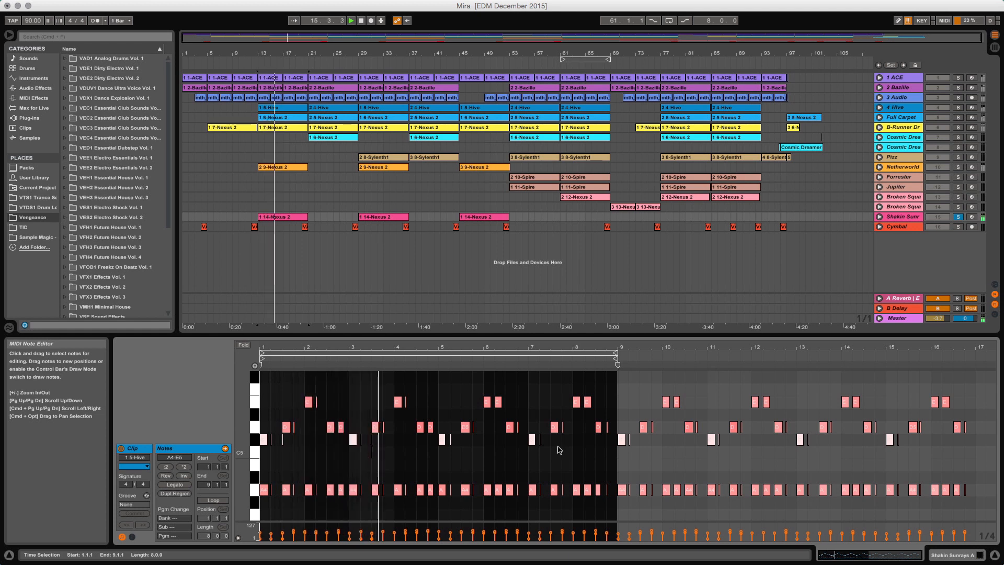
left_click(951, 553)
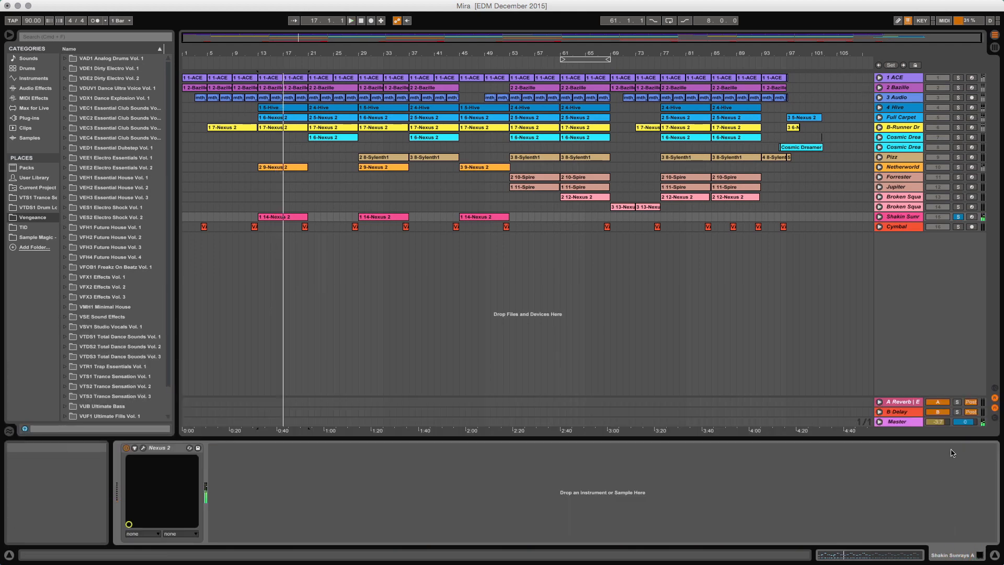
Solo only 4 Hive, play from bar 13, and layer Full Carpet, Netherworlds and Shakin Sunrays A onto it.
left_click(959, 108)
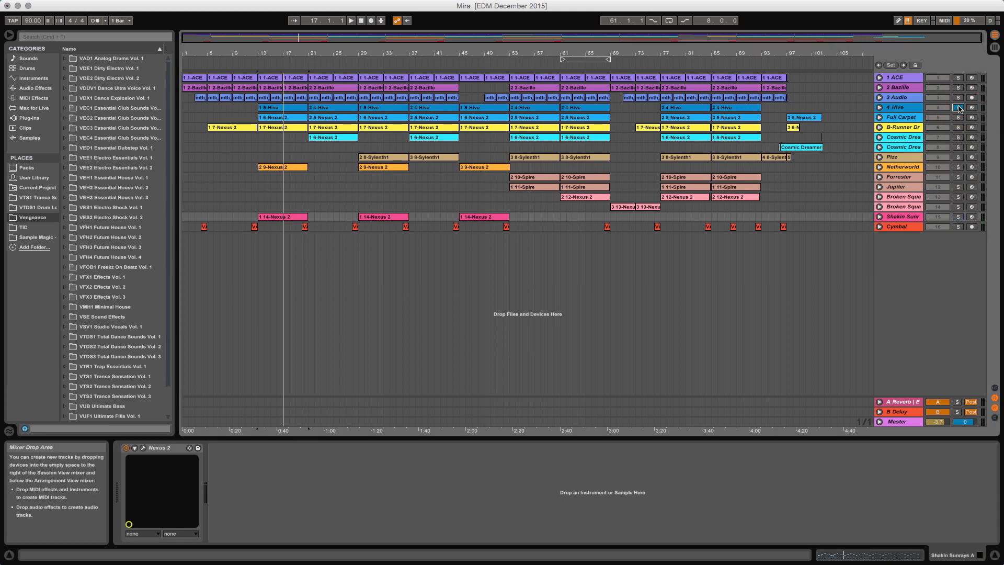
key("space")
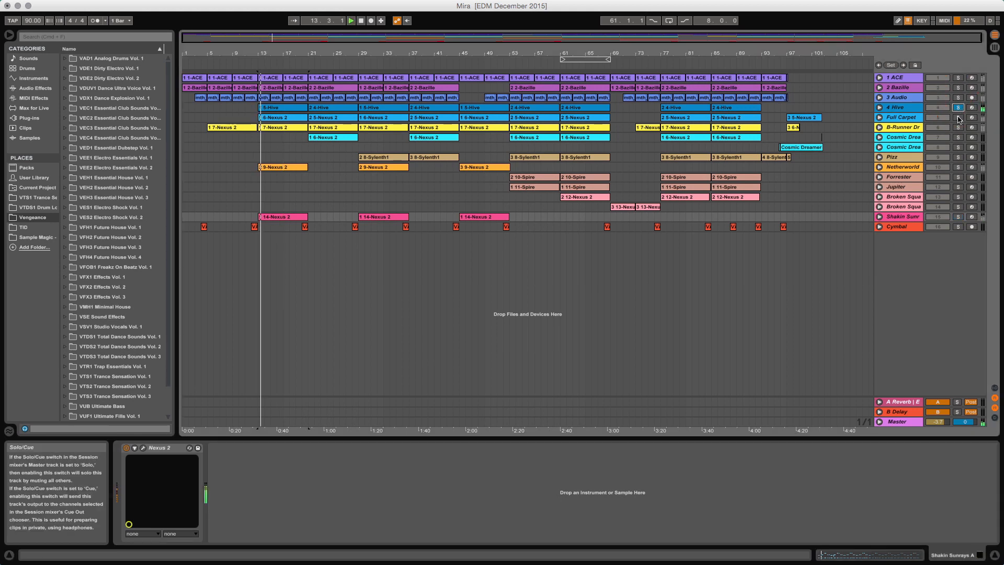
left_click(959, 118)
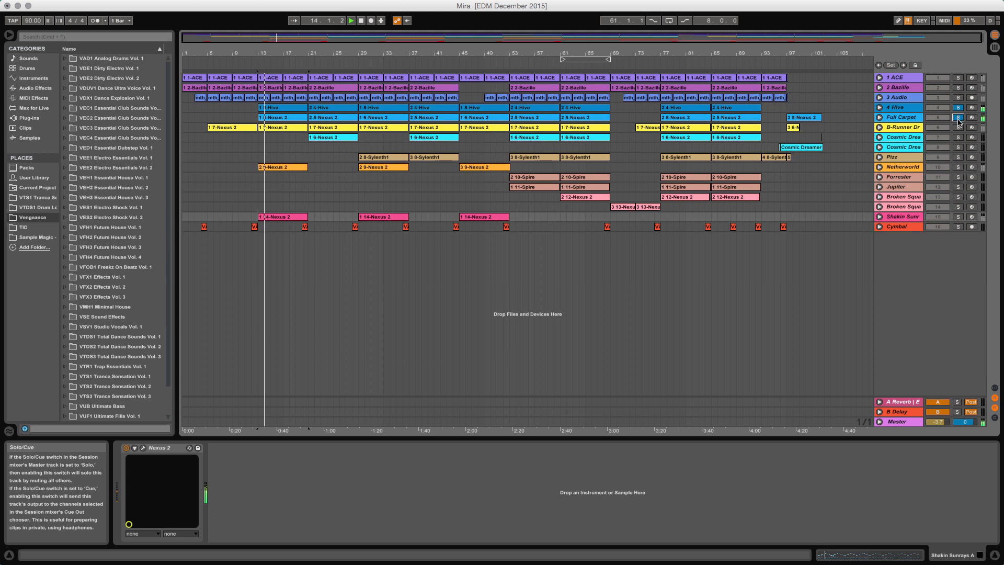
left_click(959, 167)
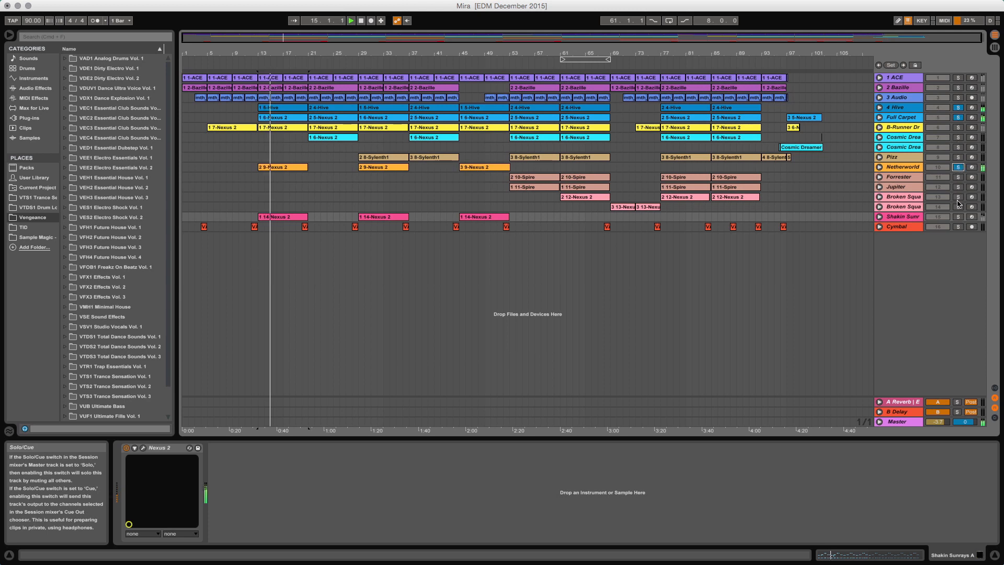
left_click(959, 217)
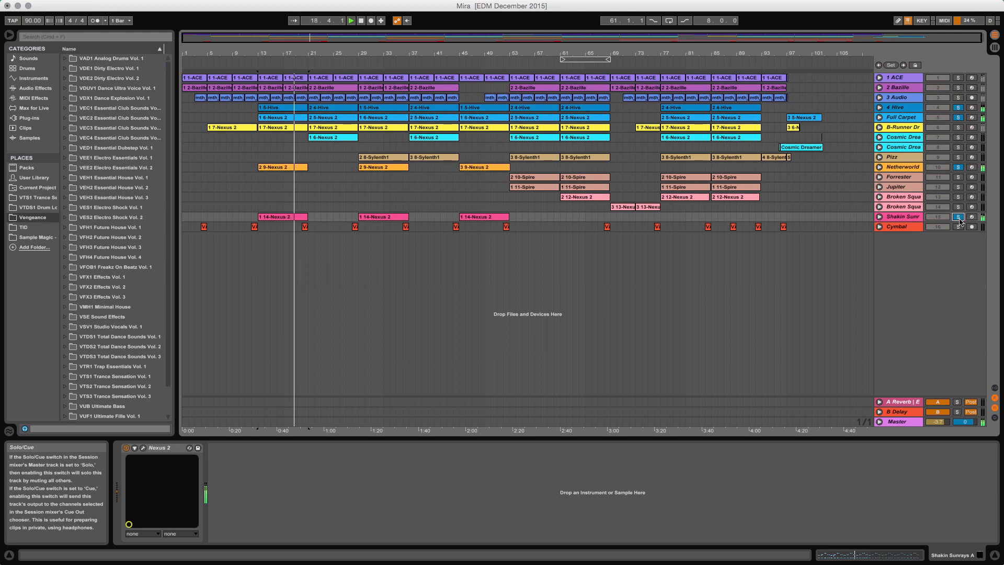
Stop playback and view the Nexus 2 presets on the Netherworlds and Shakin Sunrays A tracks.
left_click(910, 169)
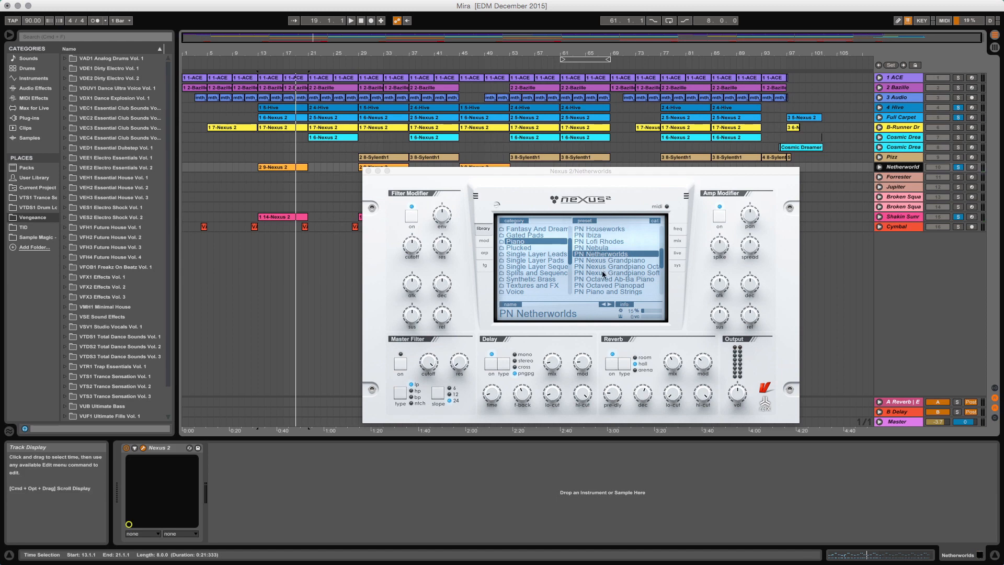
left_click(899, 219)
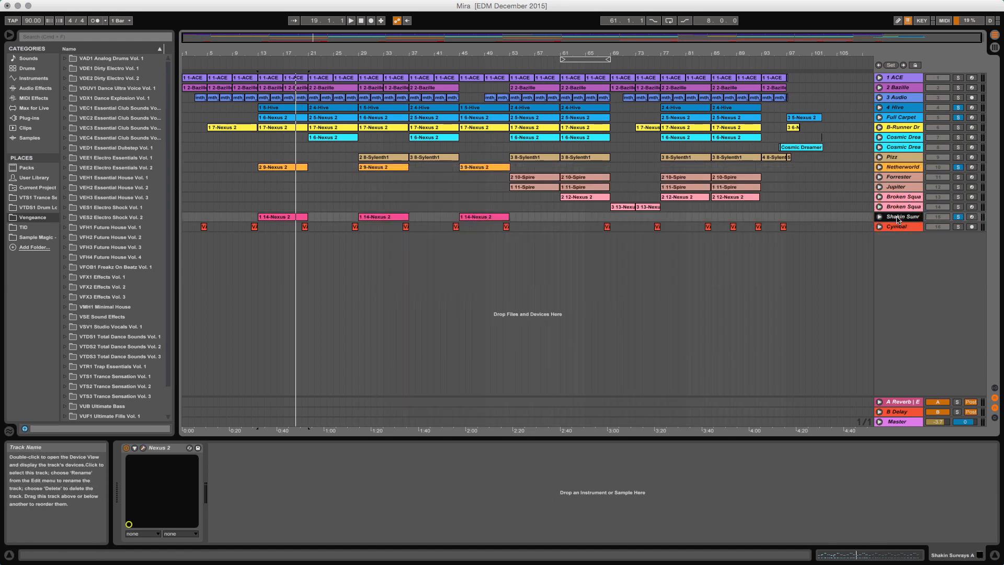
left_click(143, 449)
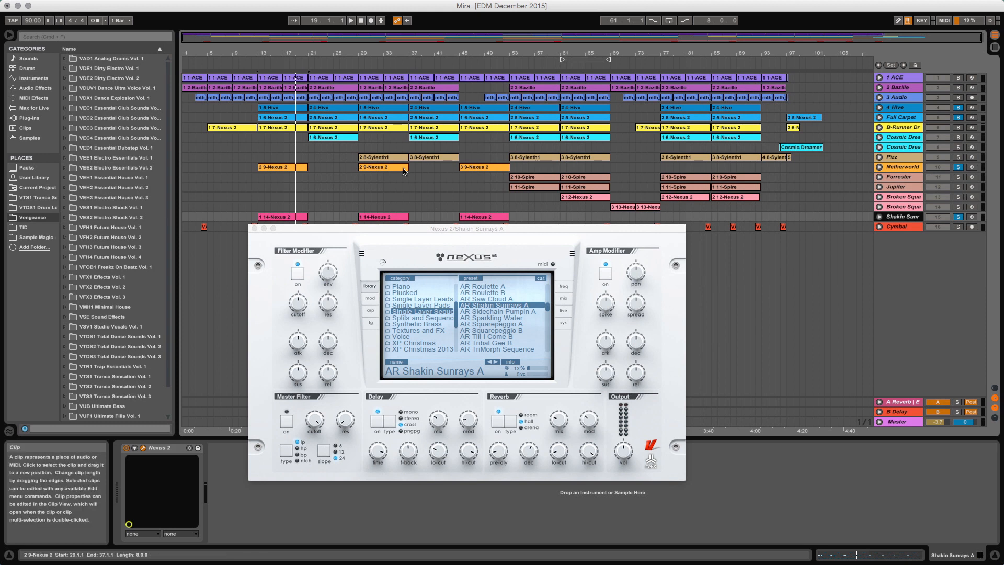
left_click(255, 230)
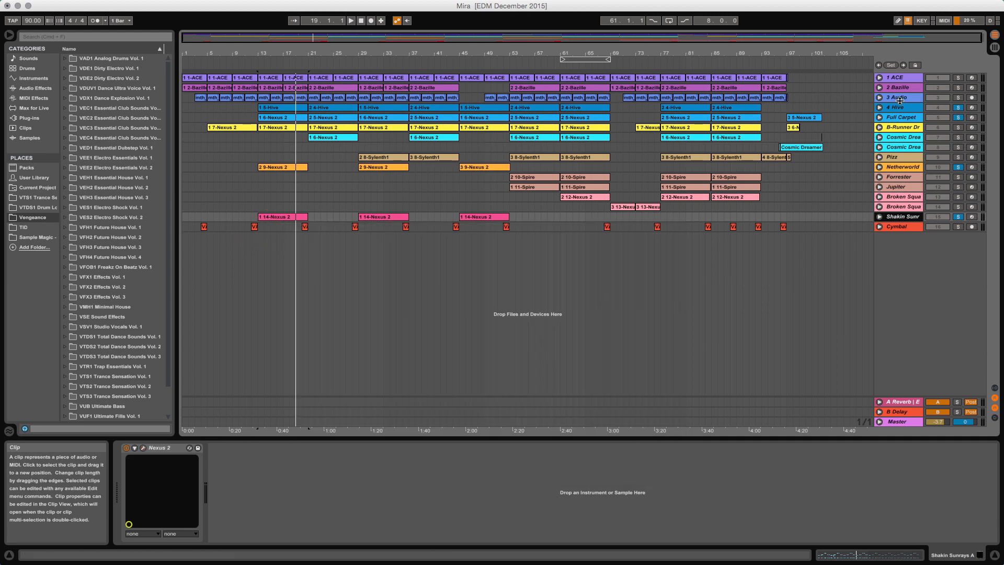
Clear the solo from all tracks and play the full arrangement from bar 13.
left_click(959, 108)
left_click(960, 110)
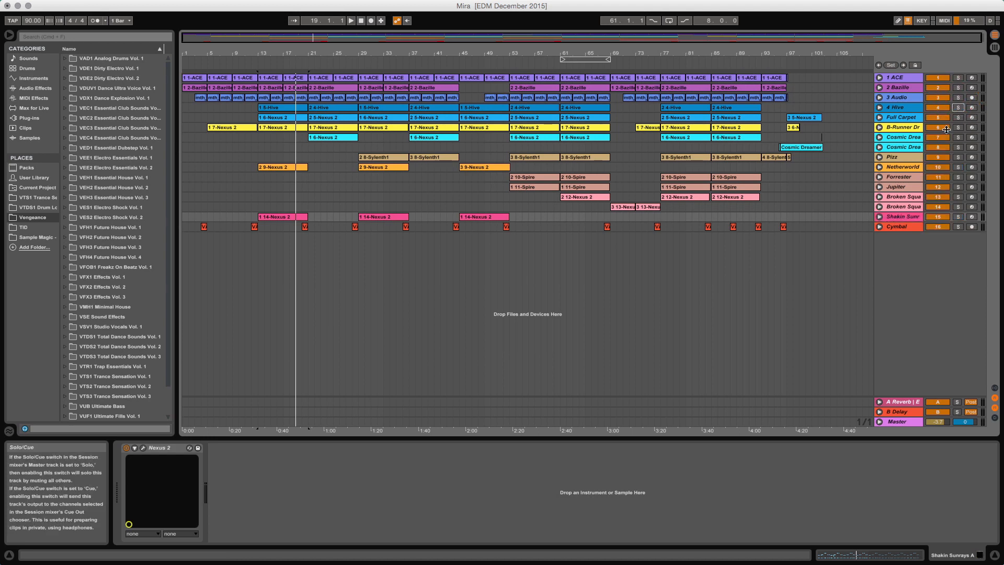
key("space")
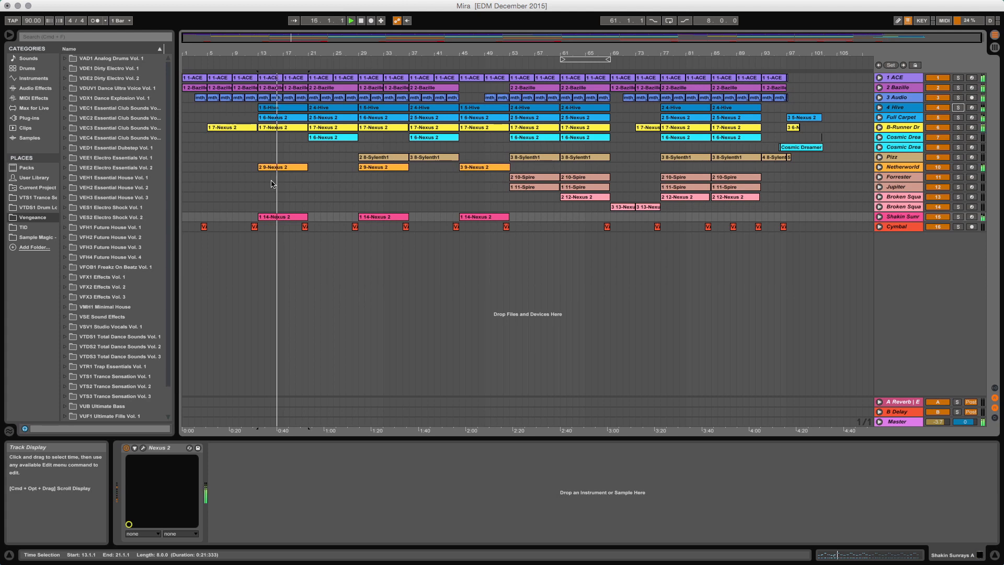
Play the arrangement from bar 21 and solo the first Cosmic Dreamer track, track 7.
left_click(309, 148)
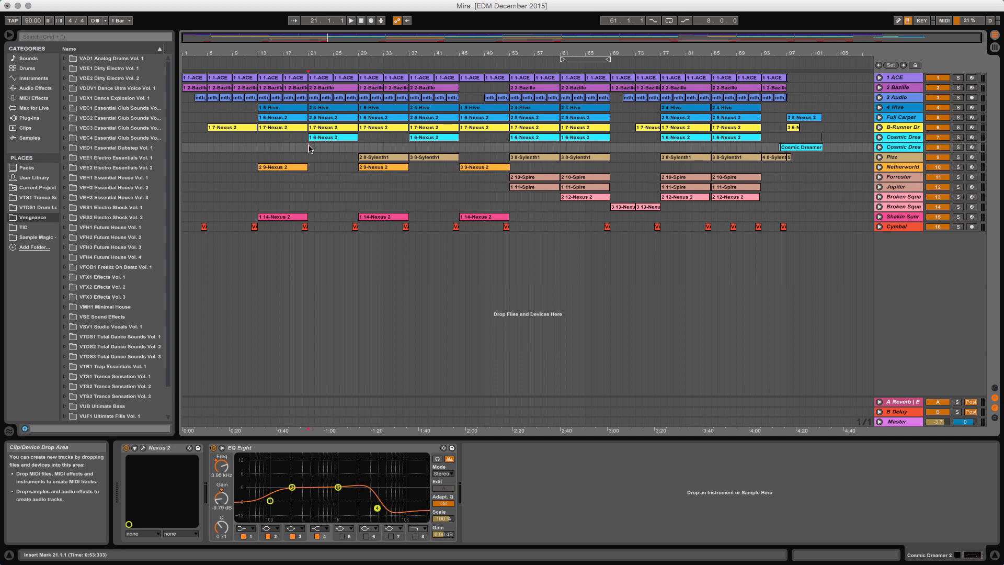
key("space")
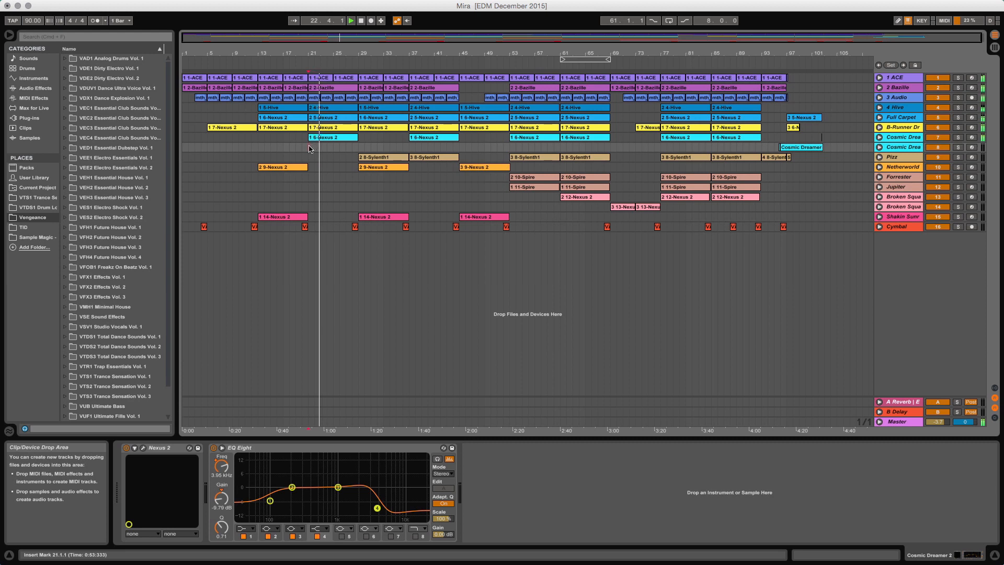
left_click(959, 148)
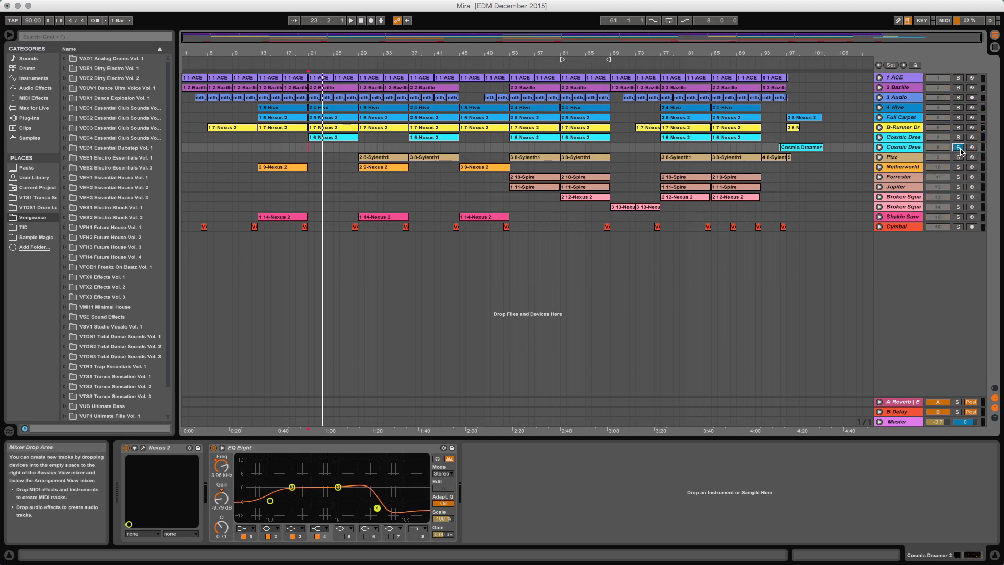
key("space")
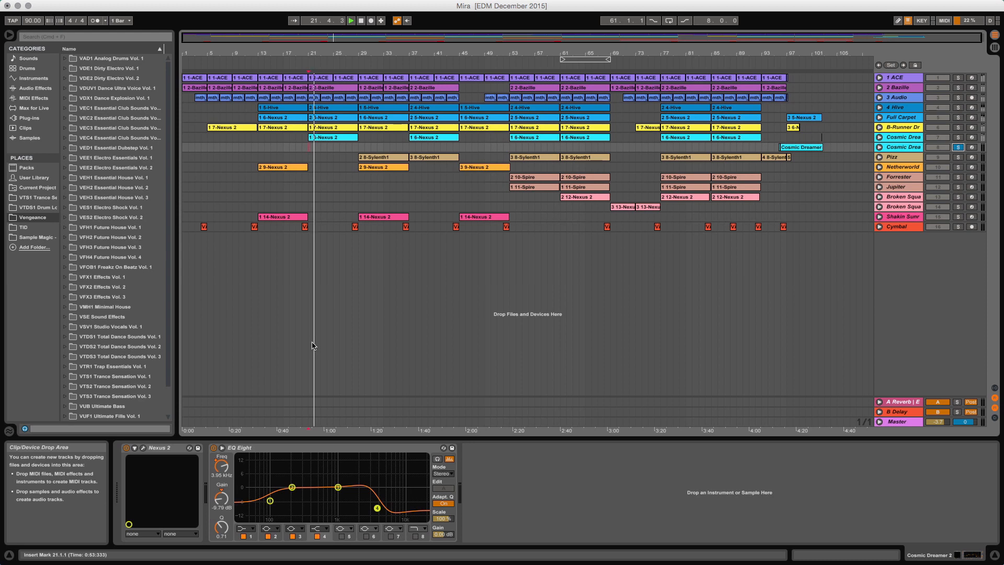
left_click(958, 137)
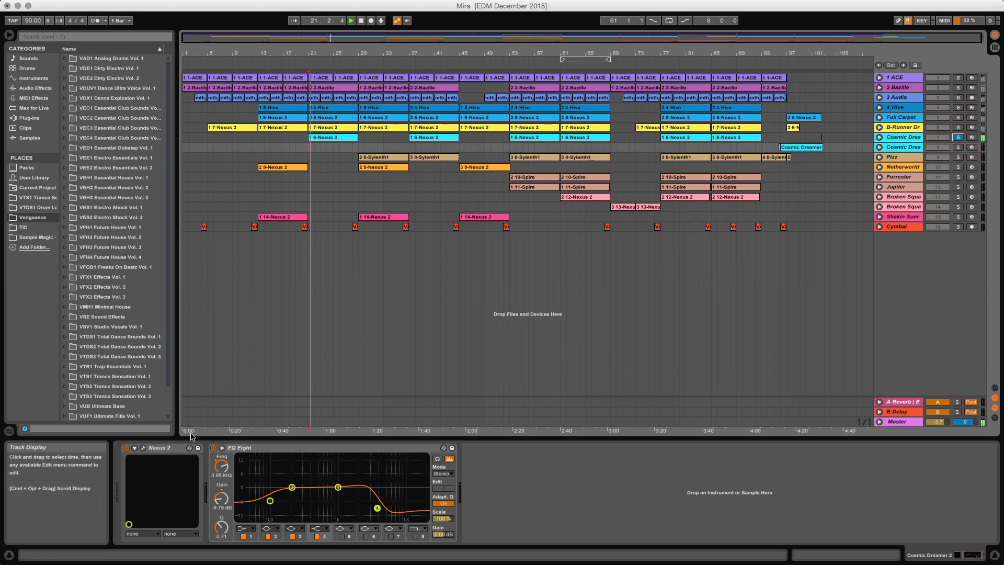
Show the Nexus 2 synth of the soloed Cosmic Dreamer track and choose the SY Cosmic Dreamer preset.
left_click(897, 137)
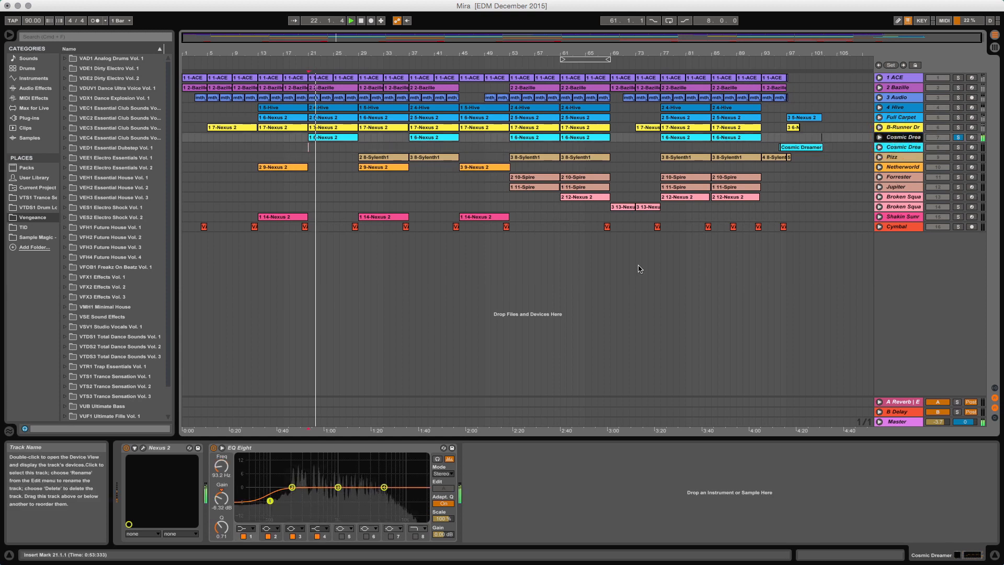
left_click(142, 448)
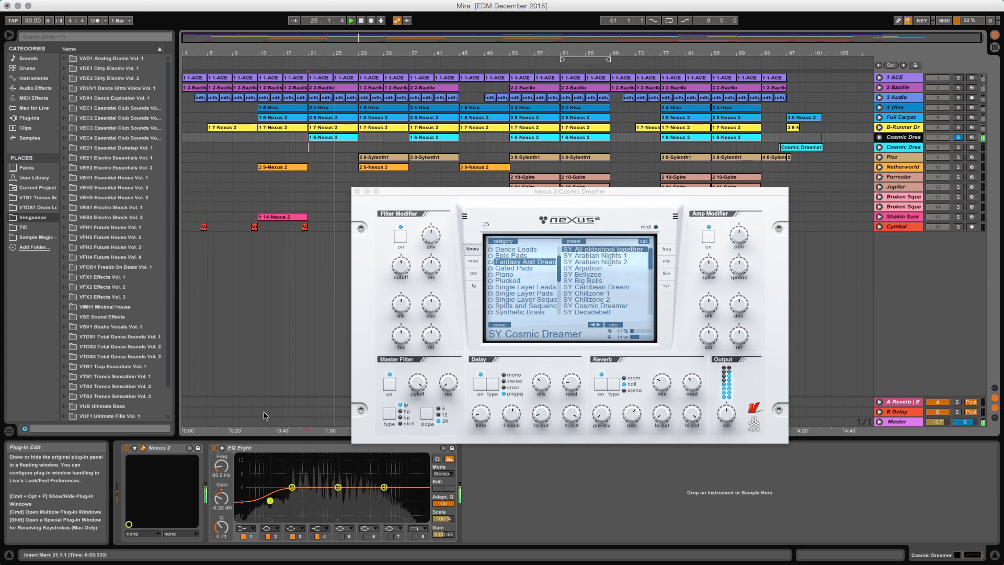
left_click(596, 307)
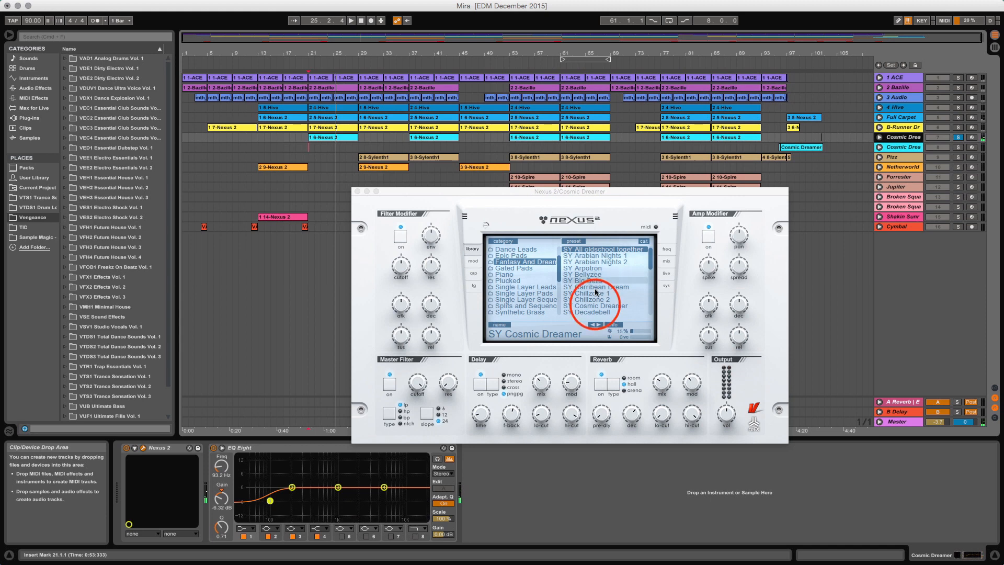
Replay the Cosmic Dreamer part from bar 21 and compare its sound with EQ Eight switched off and on.
key("space")
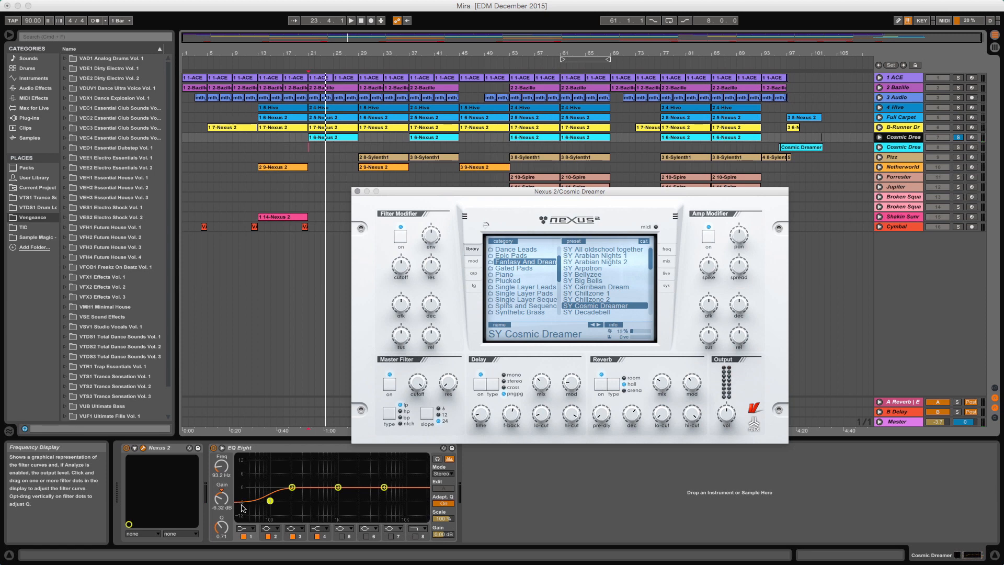
key("space")
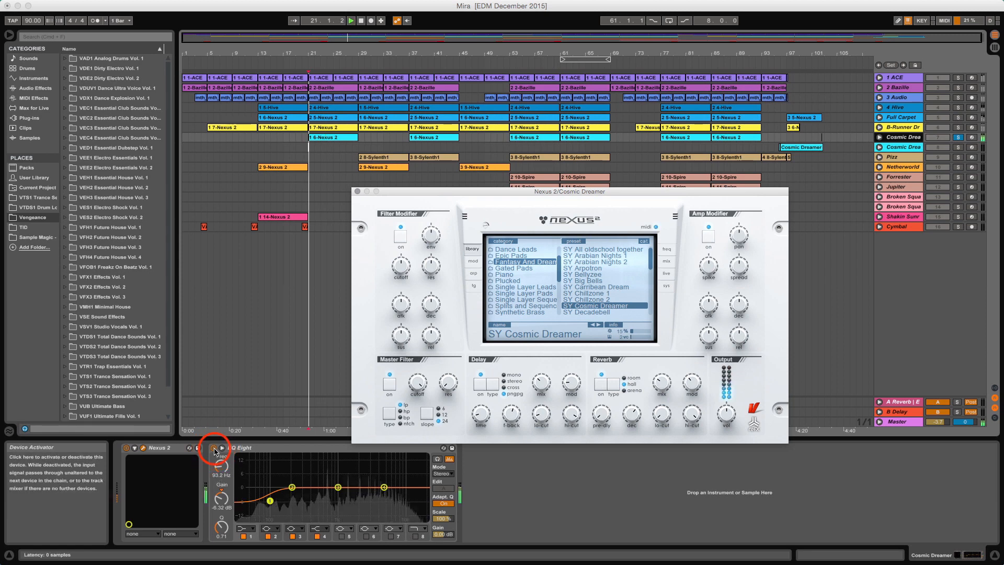
left_click(214, 450)
left_click(215, 449)
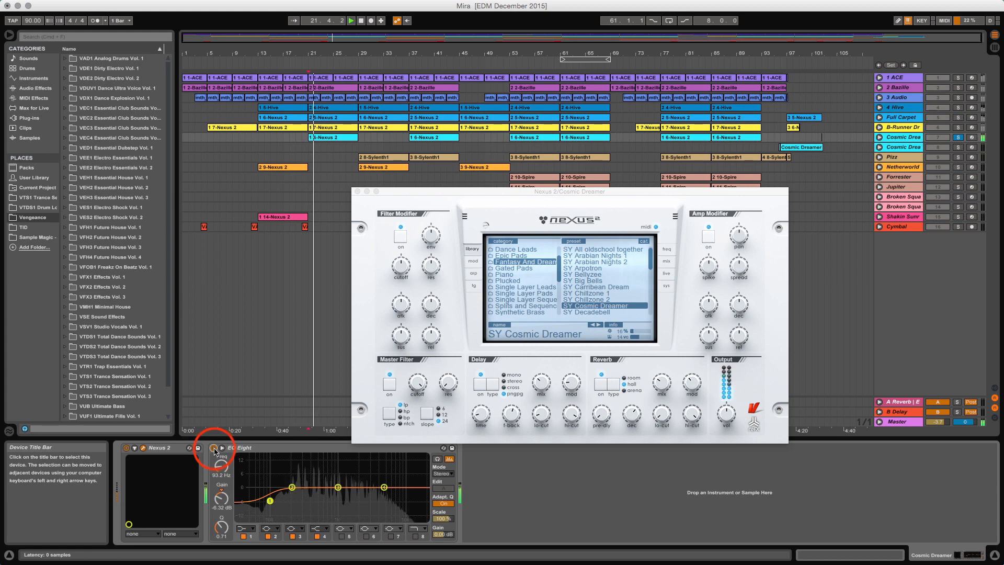
left_click(214, 449)
left_click(214, 448)
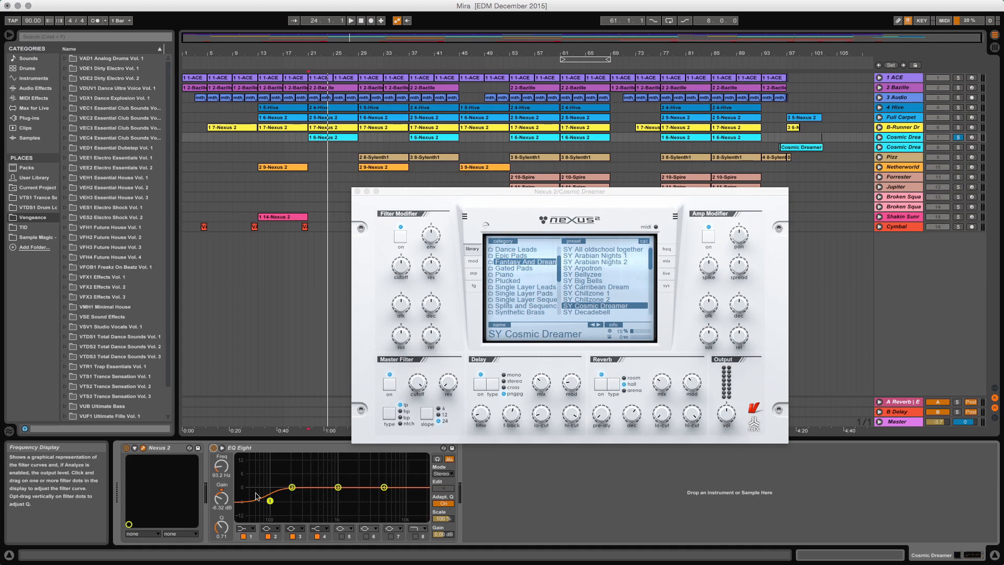
Clear the Cosmic Dreamer solo, mute that track, and play the rest of the mix from bar 21.
left_click(958, 137)
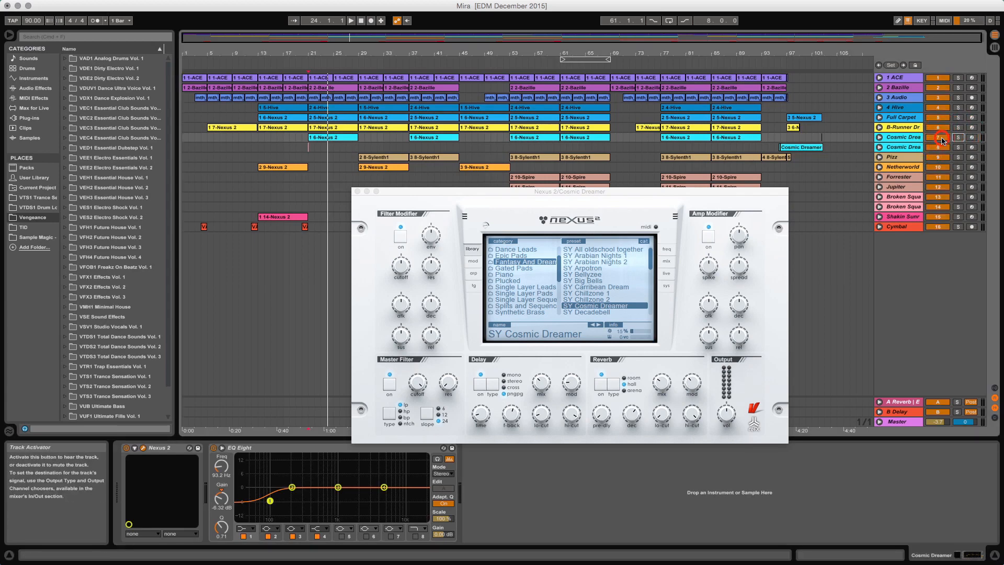
key("space")
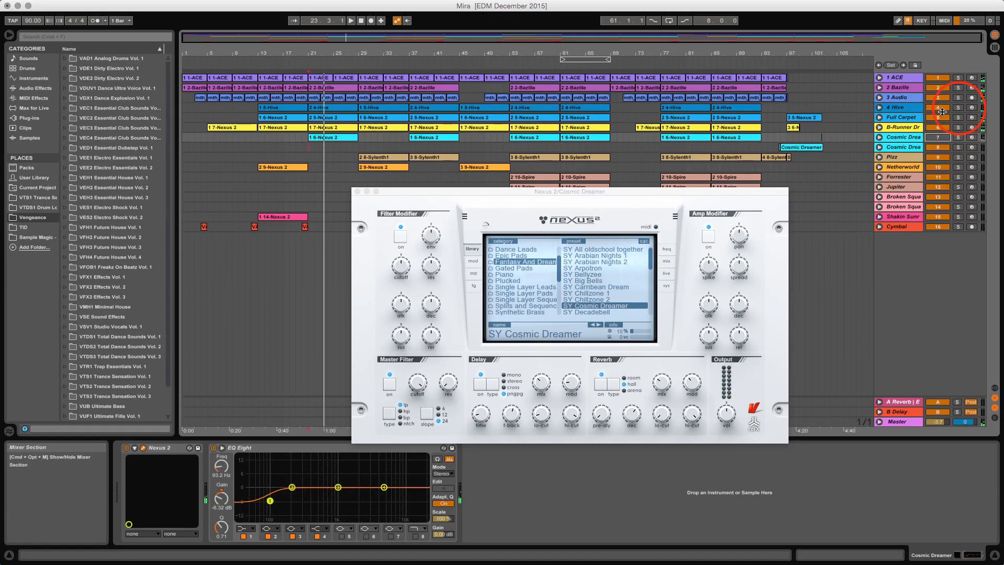
Solo 4 Hive from bar 21, layer Full Carpet and Cosmic Dreamer onto it, and return to the full mix.
left_click(959, 107)
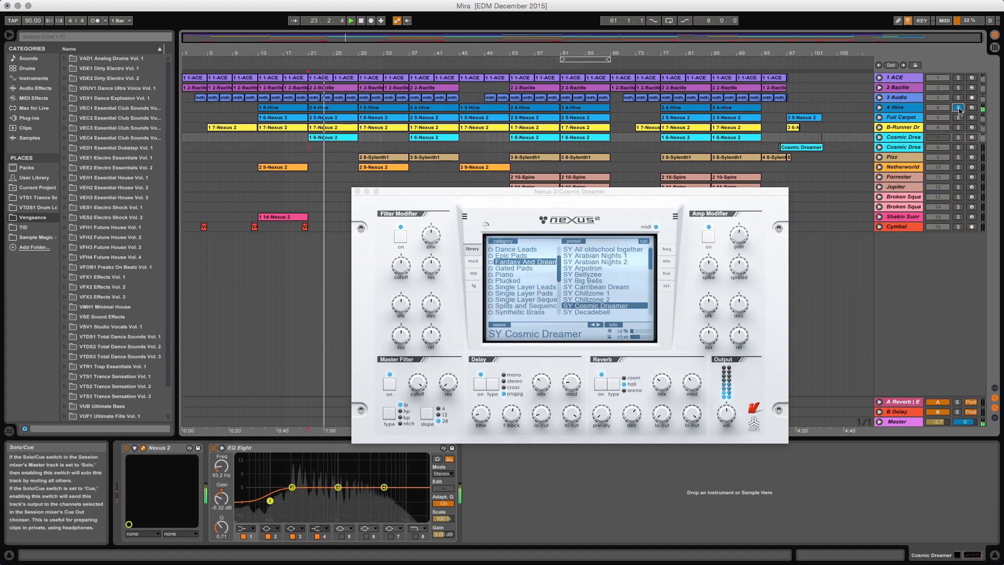
left_click(958, 108)
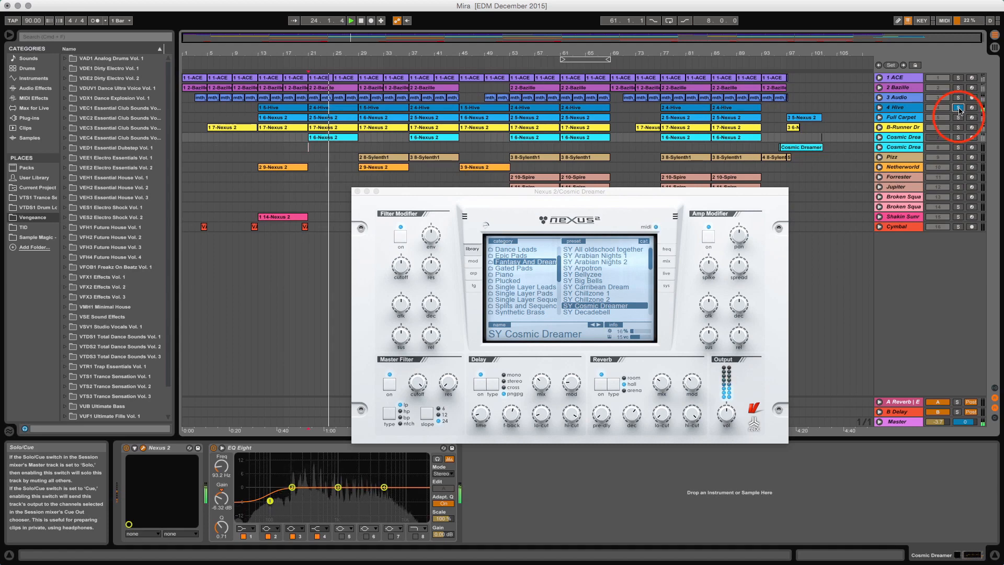
key("space")
left_click(958, 117)
key("space")
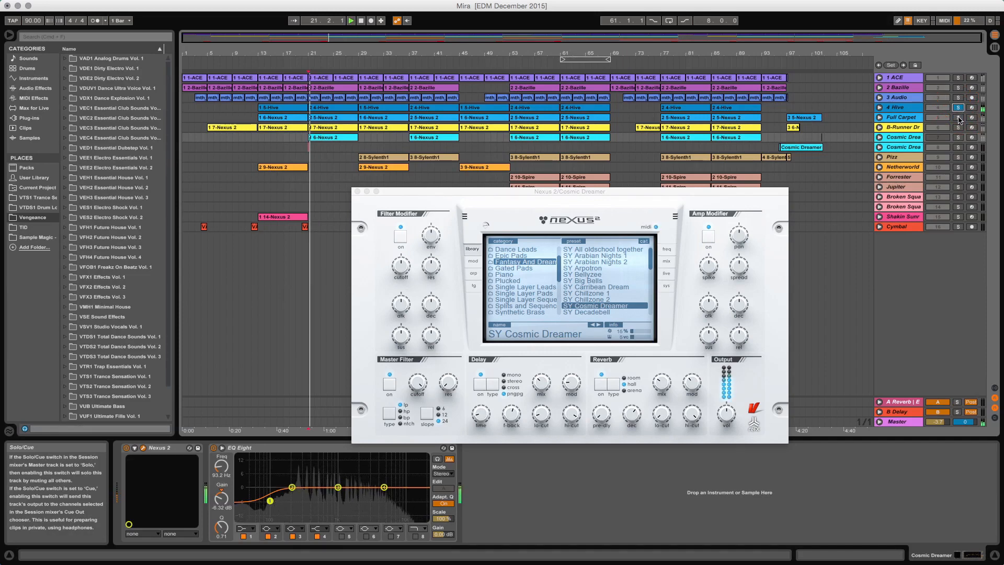
left_click(959, 118)
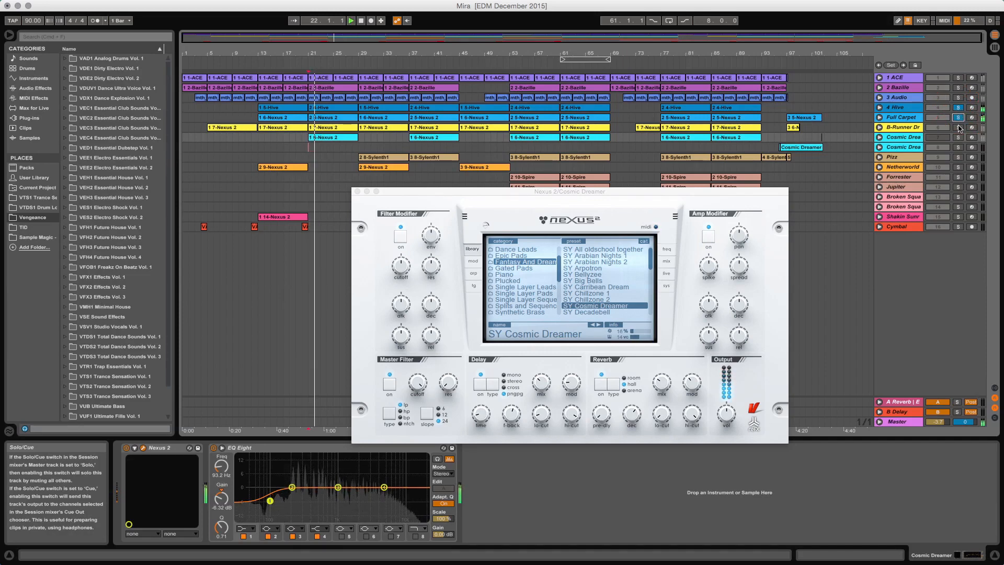
left_click(958, 138)
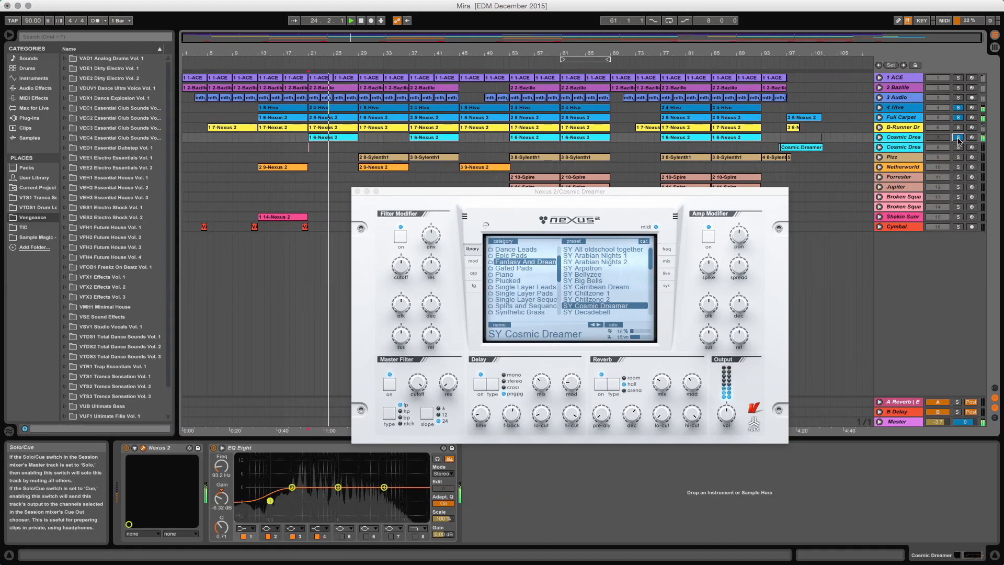
left_click(958, 138)
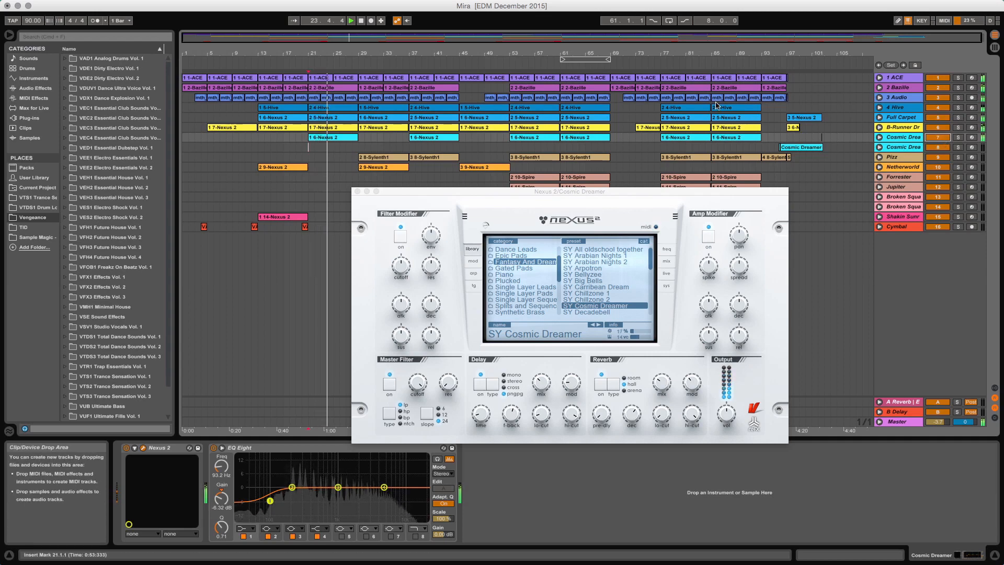
Mute the Pizz track and play the rest of the arrangement from bar 29.
left_click(359, 149)
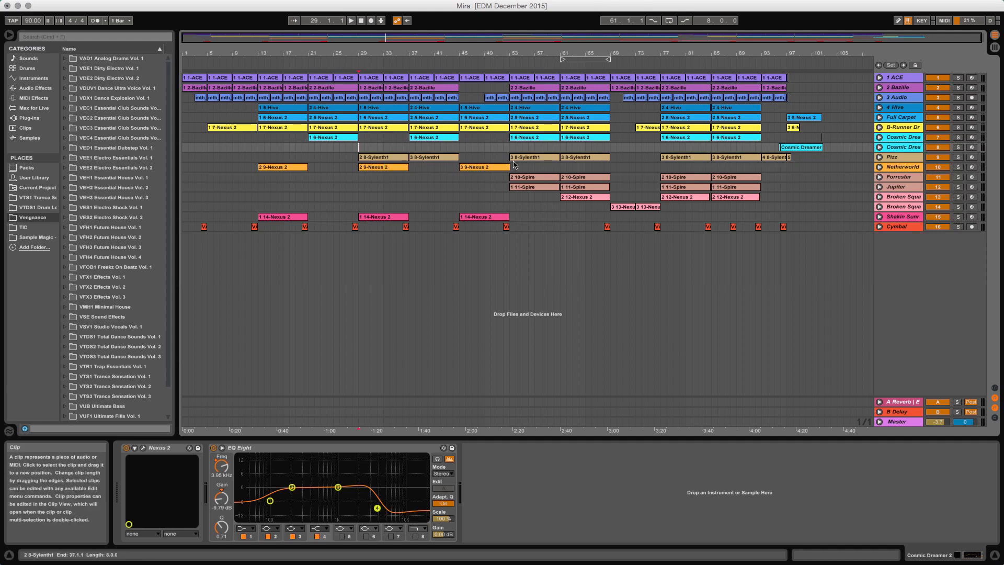
left_click(958, 157)
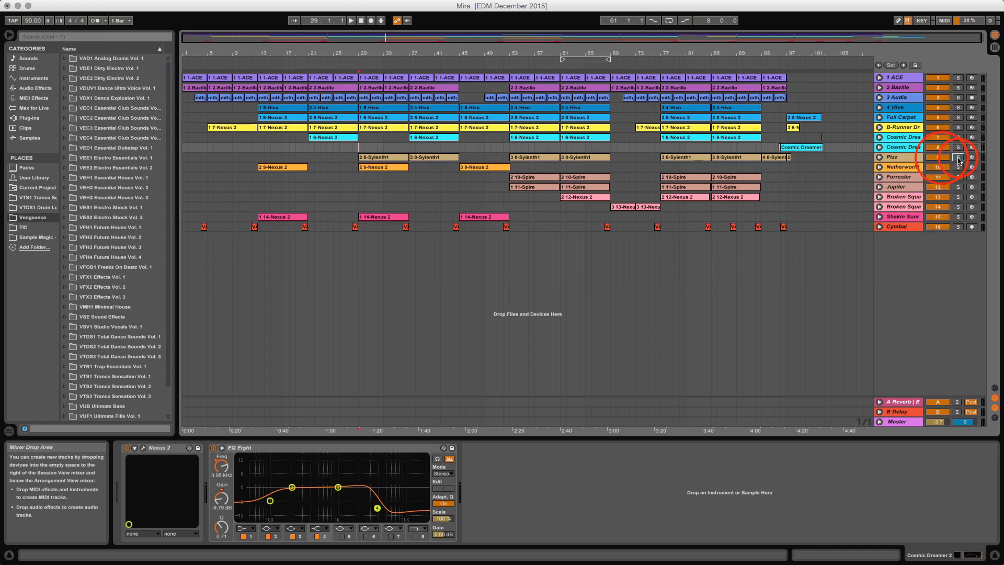
left_click(955, 157)
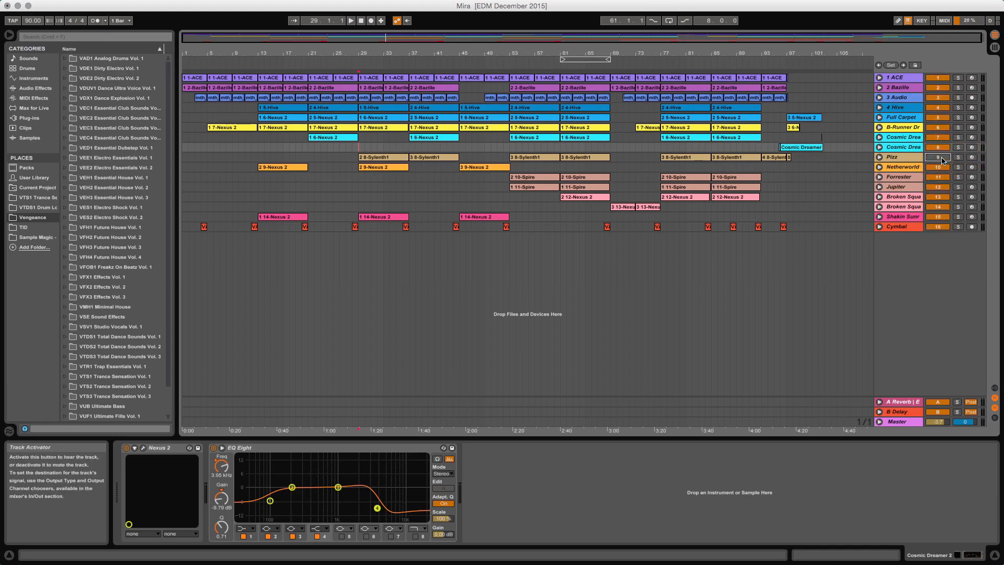
key("space")
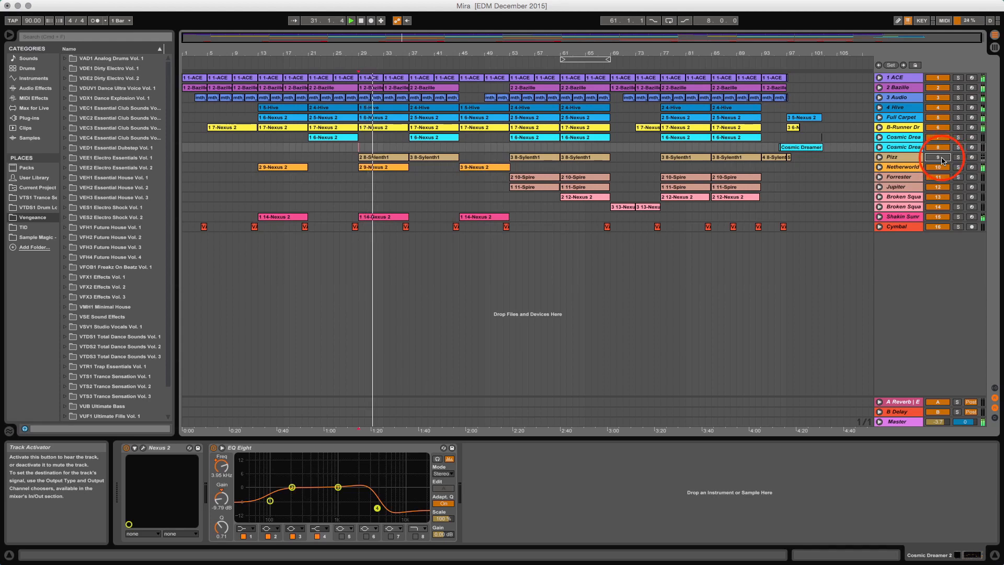
Reactivate and solo the Pizz track, play it from bar 29, and view its Sylenth1 preset.
key("space")
left_click(958, 158)
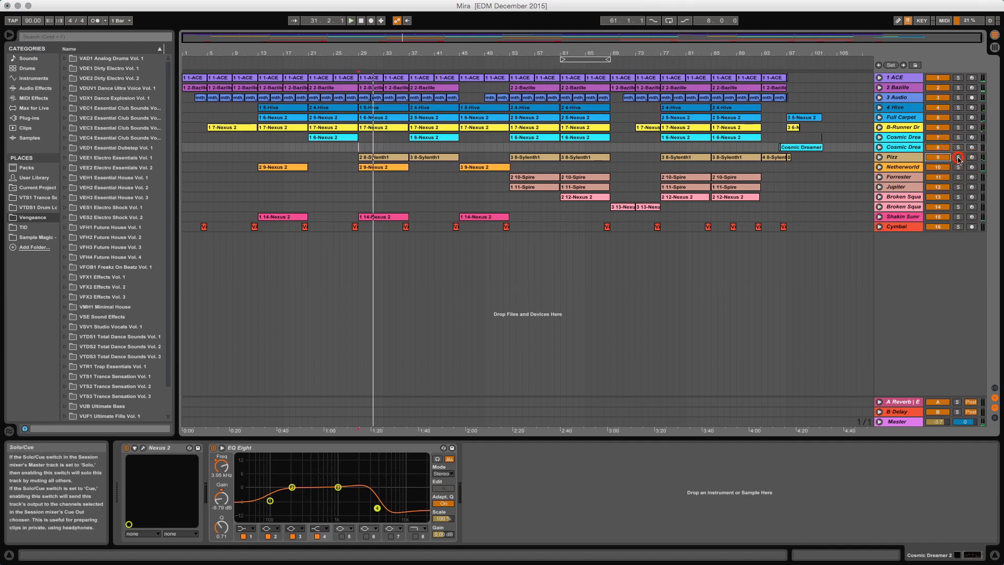
left_click(903, 158)
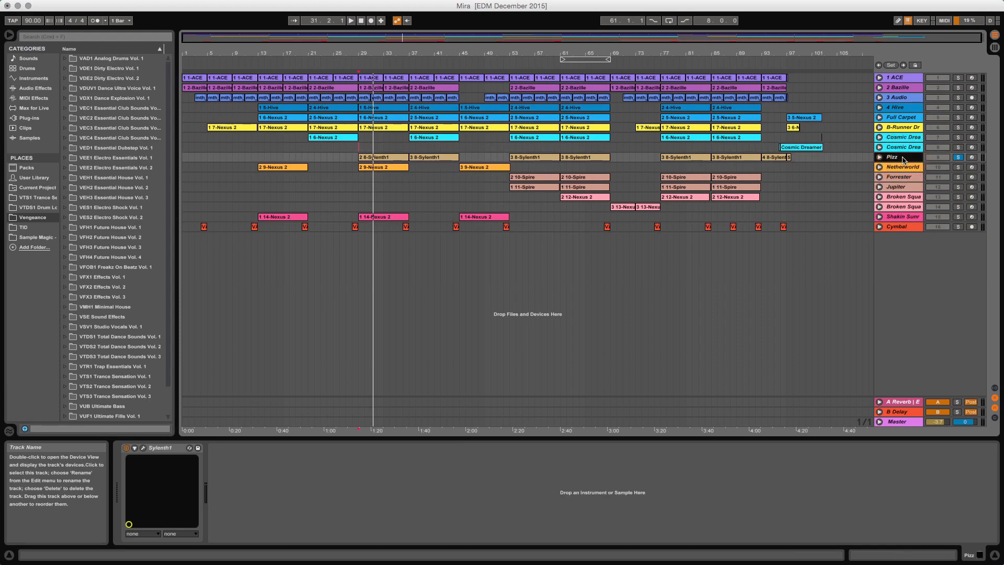
key("space")
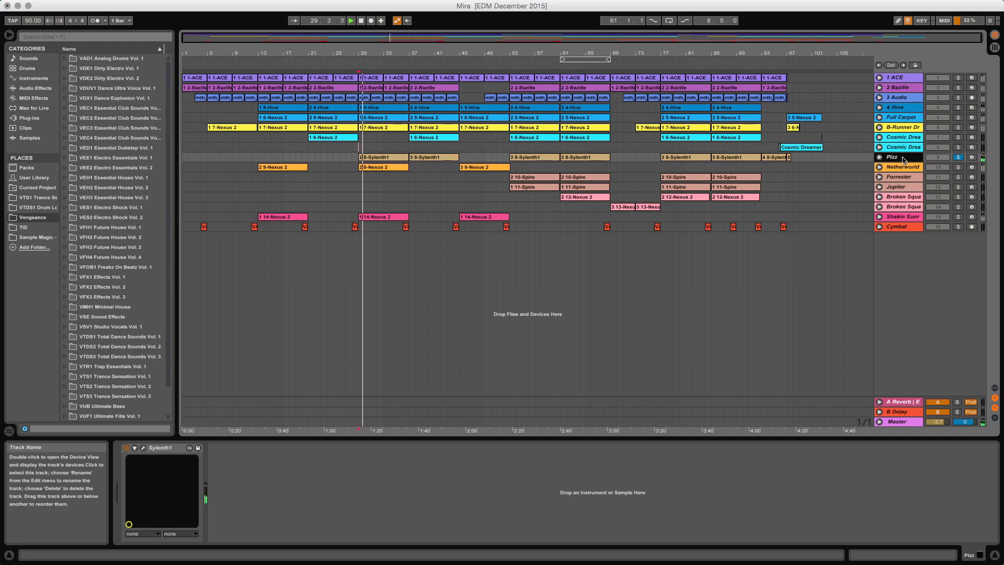
left_click(143, 448)
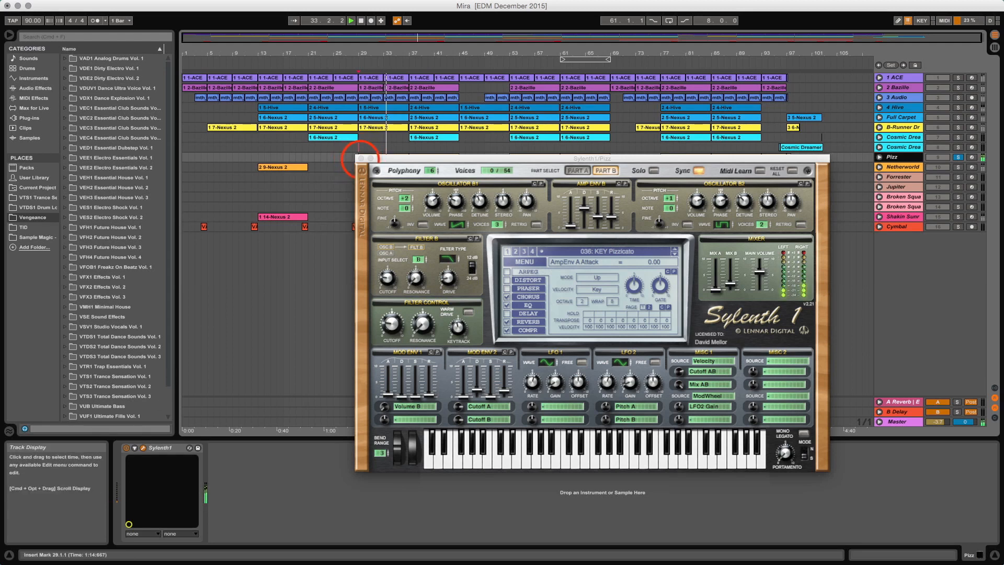
left_click(361, 159)
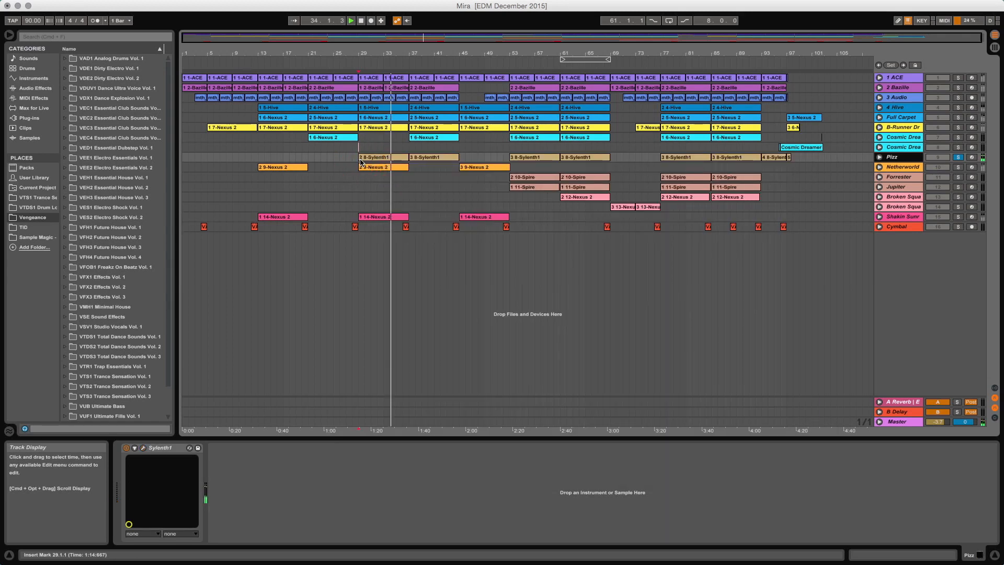
Clear the Pizz solo and play the full arrangement from bar 29 and again from bar 37.
left_click(959, 158)
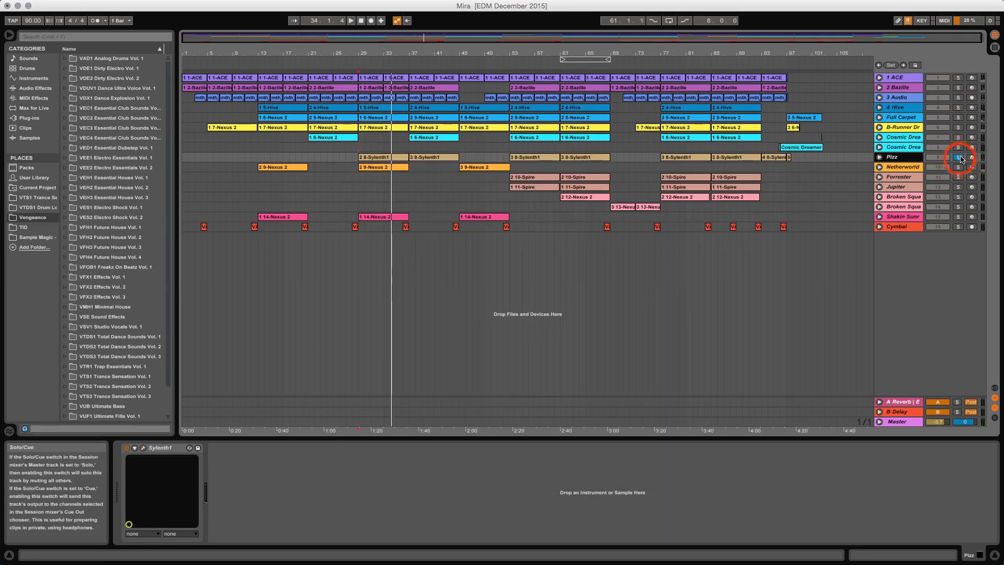
key("space")
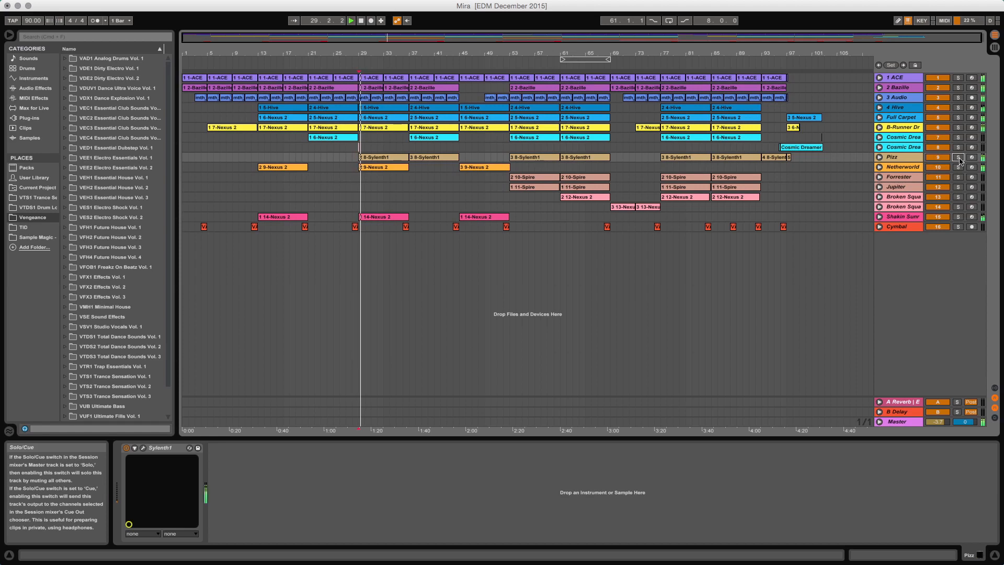
left_click(913, 162)
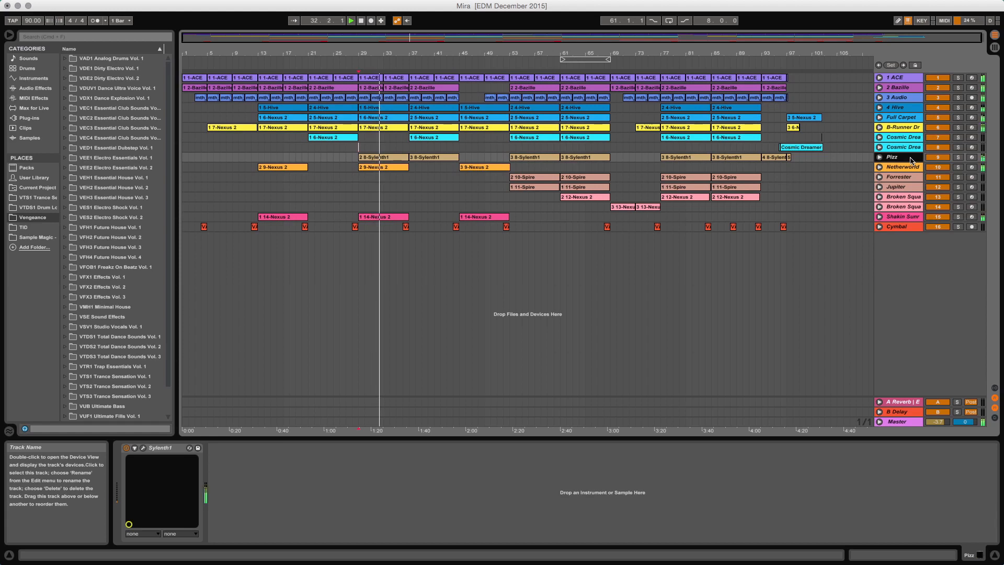
left_click(409, 178)
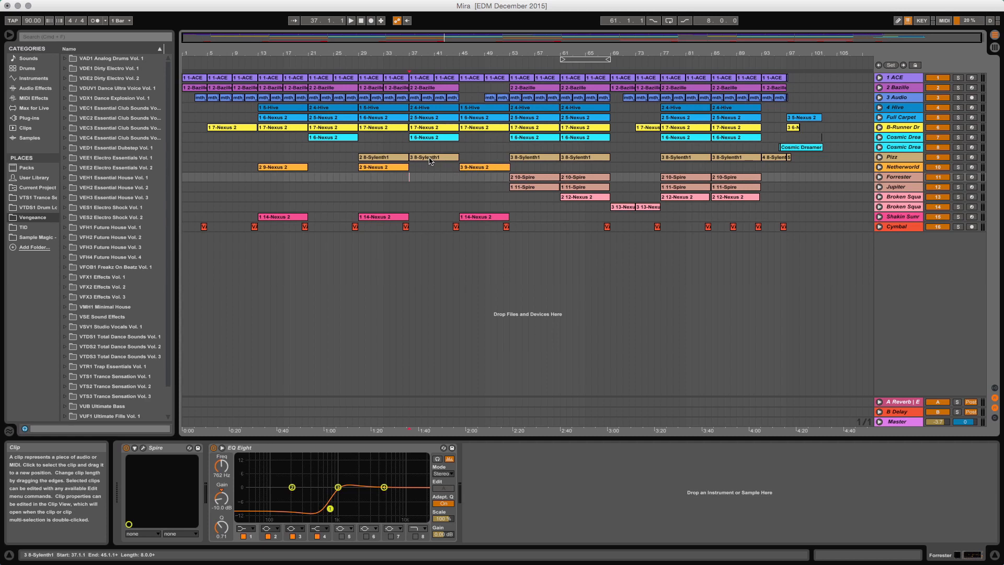
key("space")
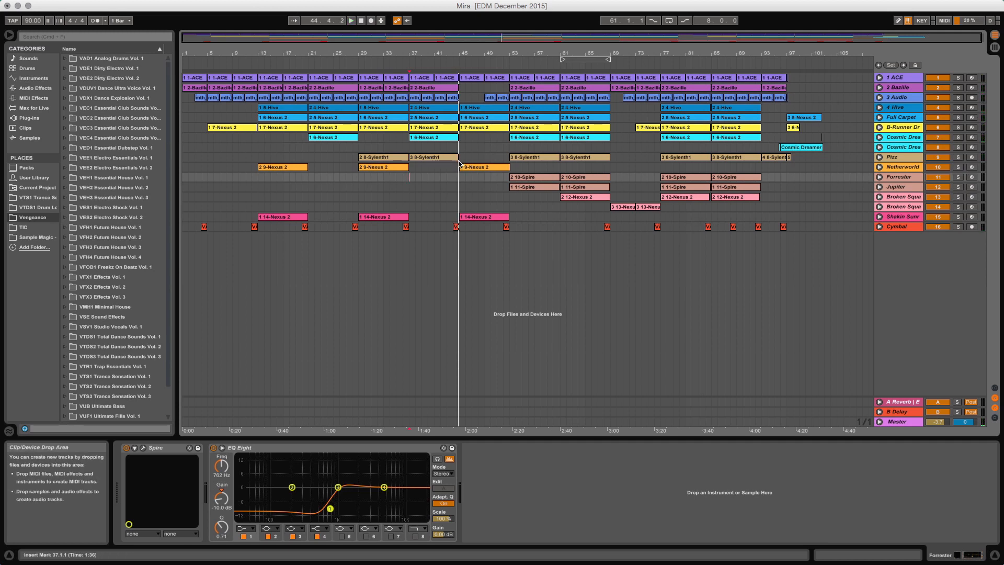
View the Nexus 2 preset of the Netherworlds track, selected at its bar 45 clip, and close the synth window.
left_click(475, 165)
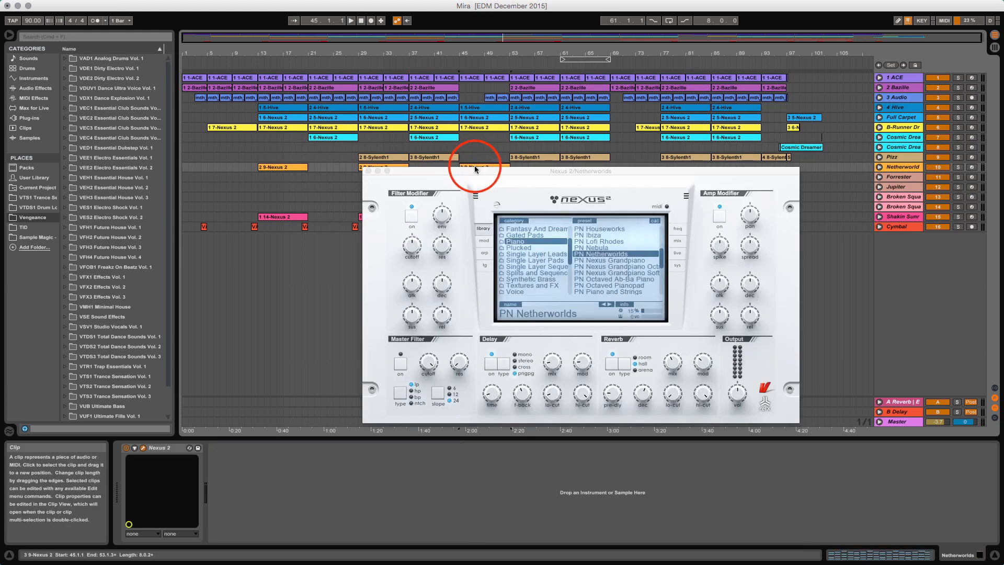
left_click(413, 170)
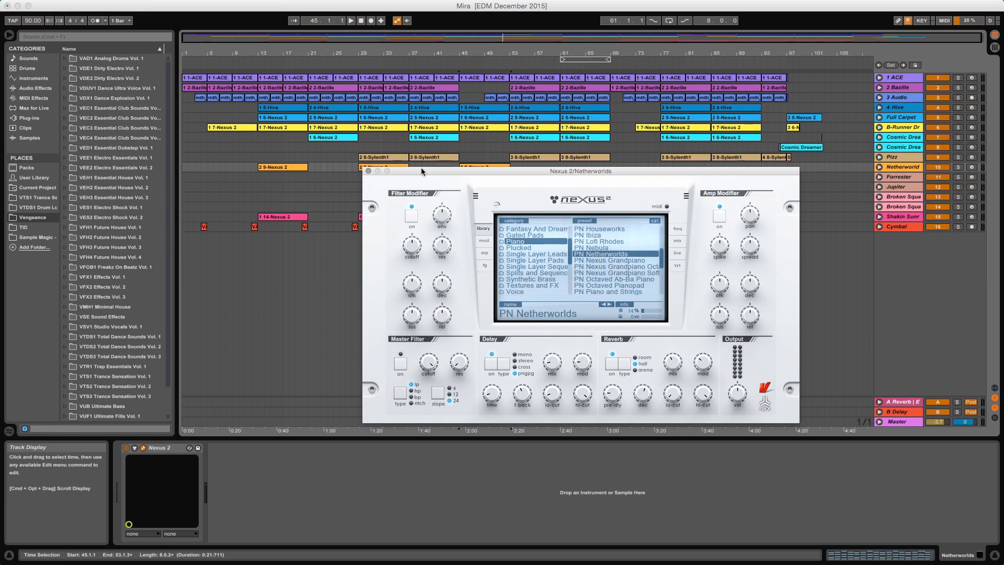
left_click(369, 171)
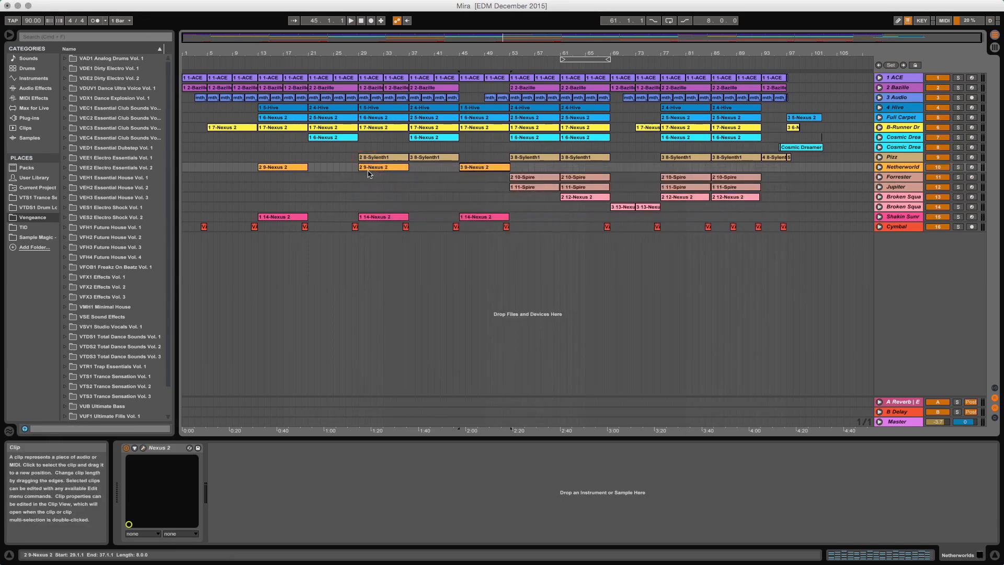
Play the full arrangement from the Netherworlds clip at bar 45 and stop at the end of that section.
left_click(465, 173)
left_click(466, 172)
key("space")
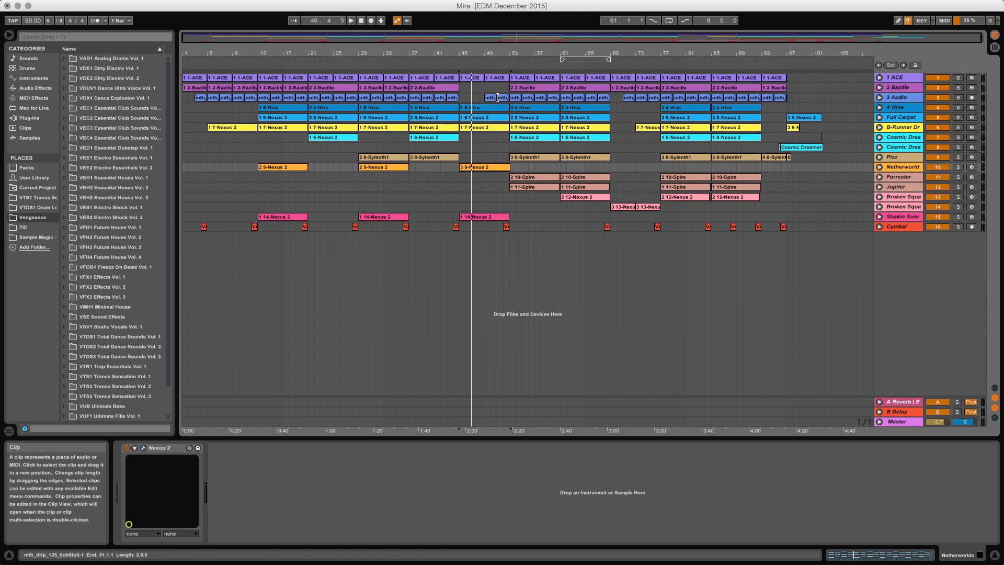
key("space")
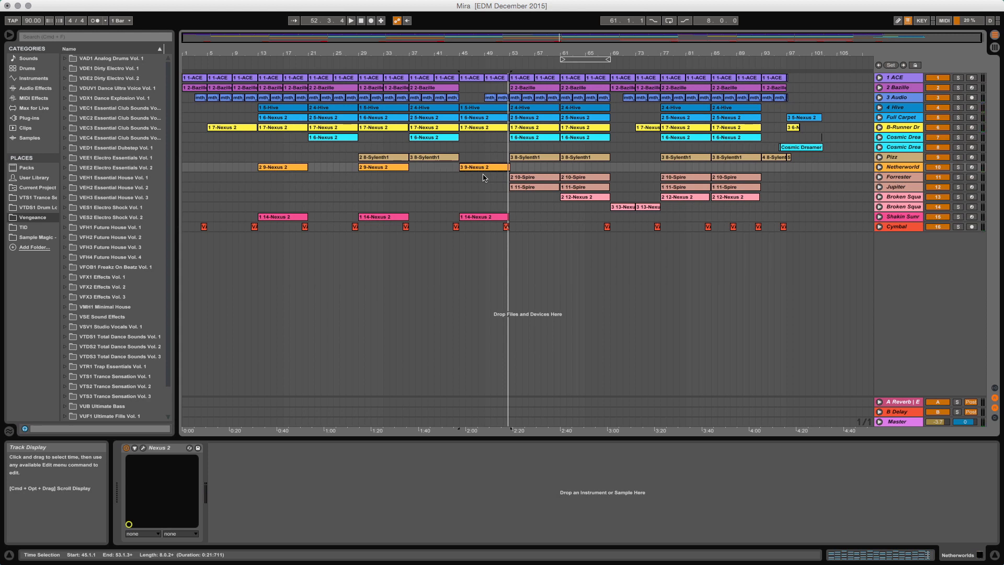
Play the full arrangement from the Forrester clip at bar 53, and solo Forrester to hear it alone.
left_click(524, 179)
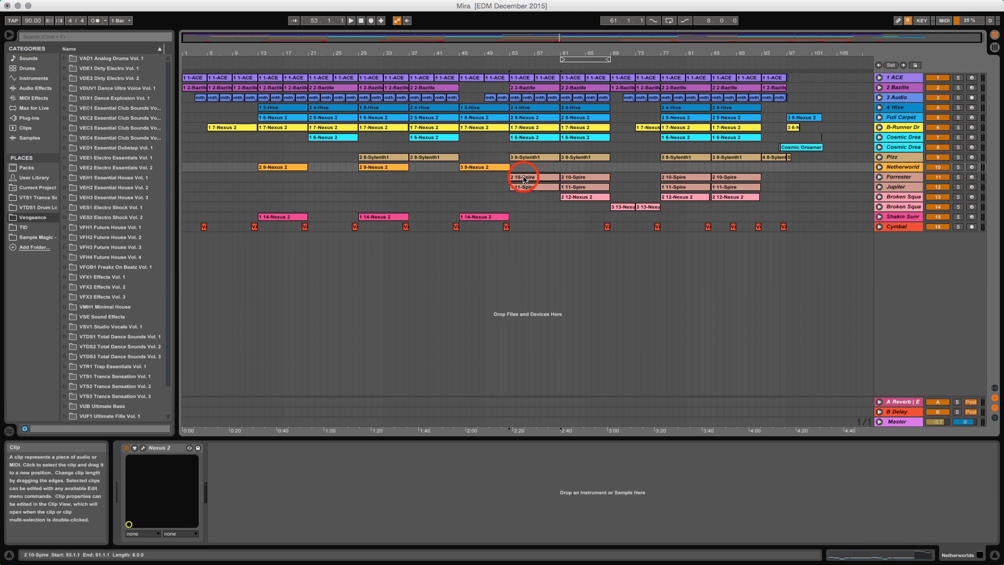
key("space")
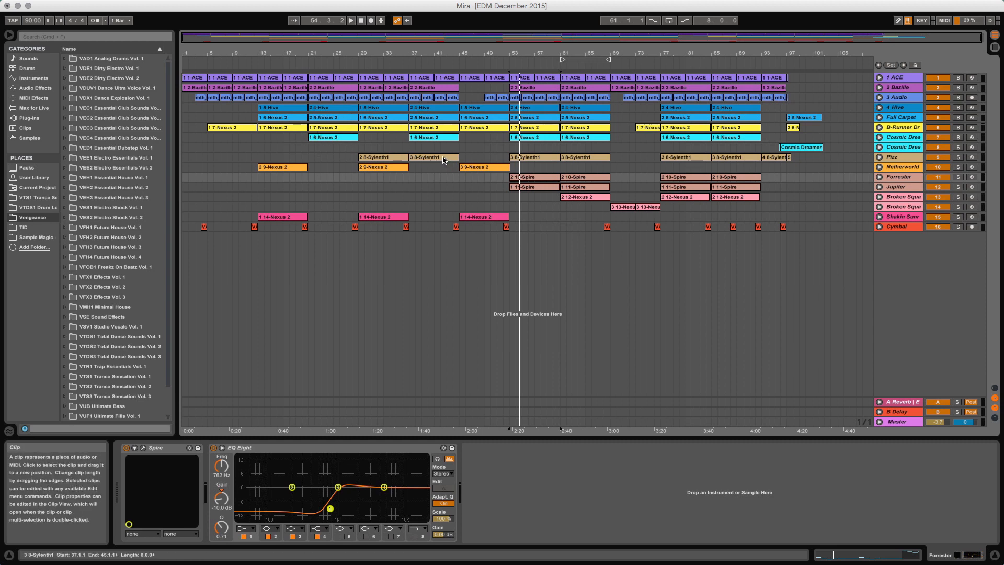
left_click(530, 178)
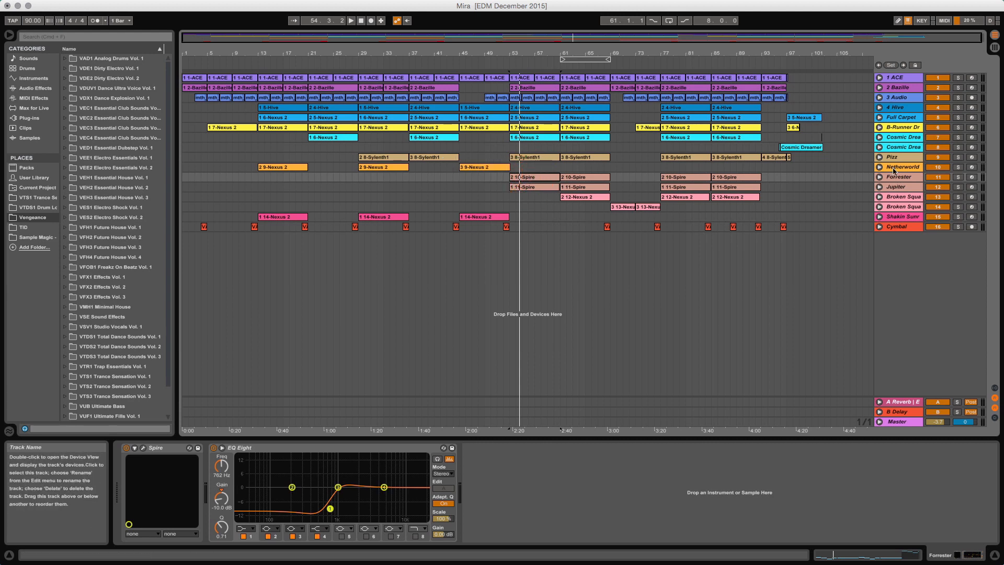
left_click(958, 178)
key("space")
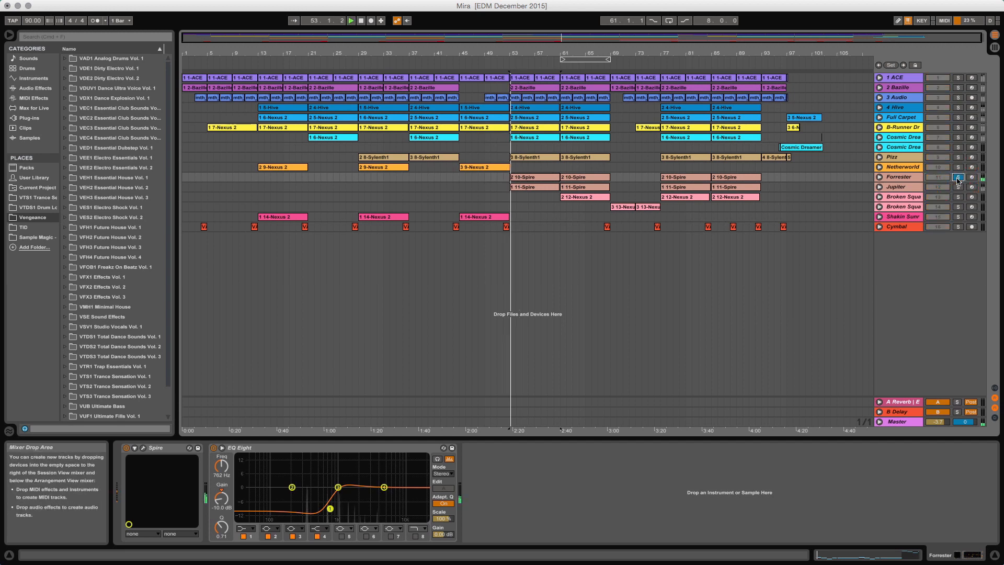
View the Spire preset of the Forrester track and close its window.
left_click(906, 178)
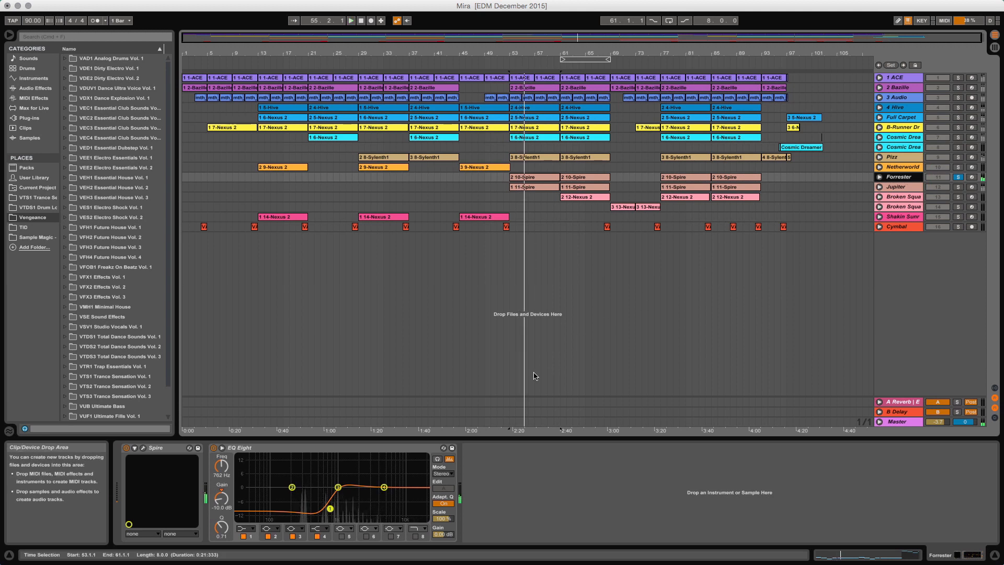
left_click(145, 449)
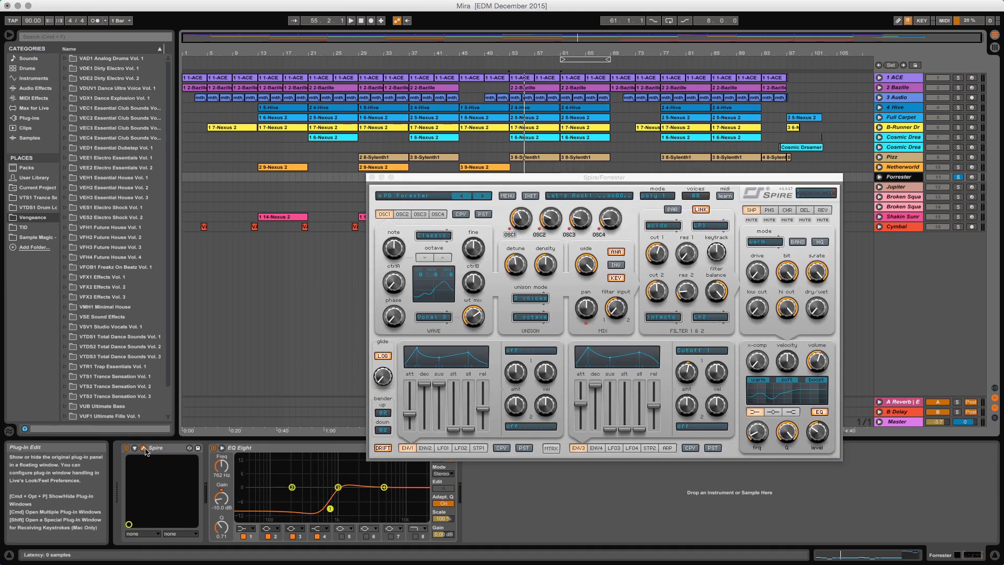
left_click(145, 449)
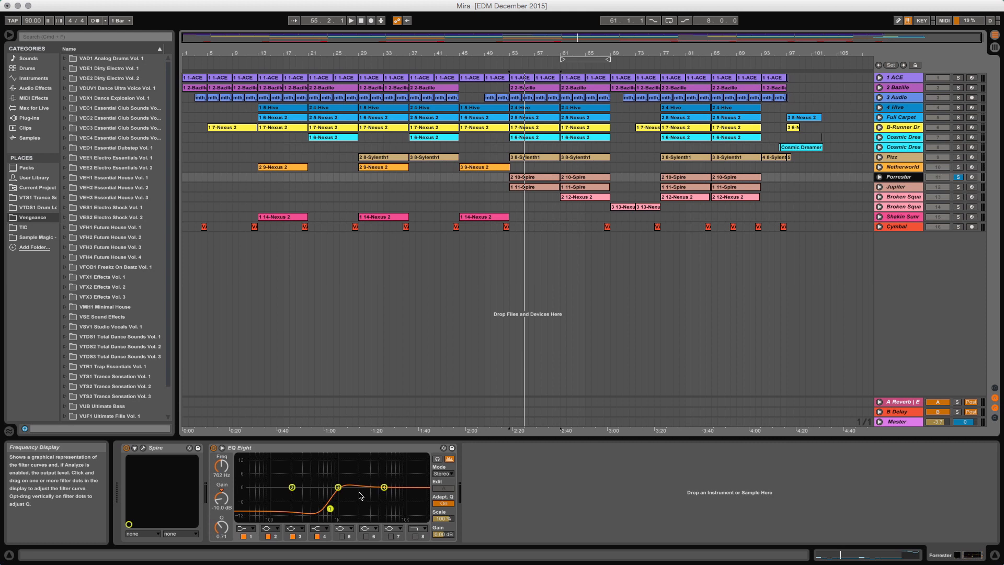
Play the soloed Forrester track from bar 53, bypassing and reactivating its EQ Eight to compare the sound.
key("space")
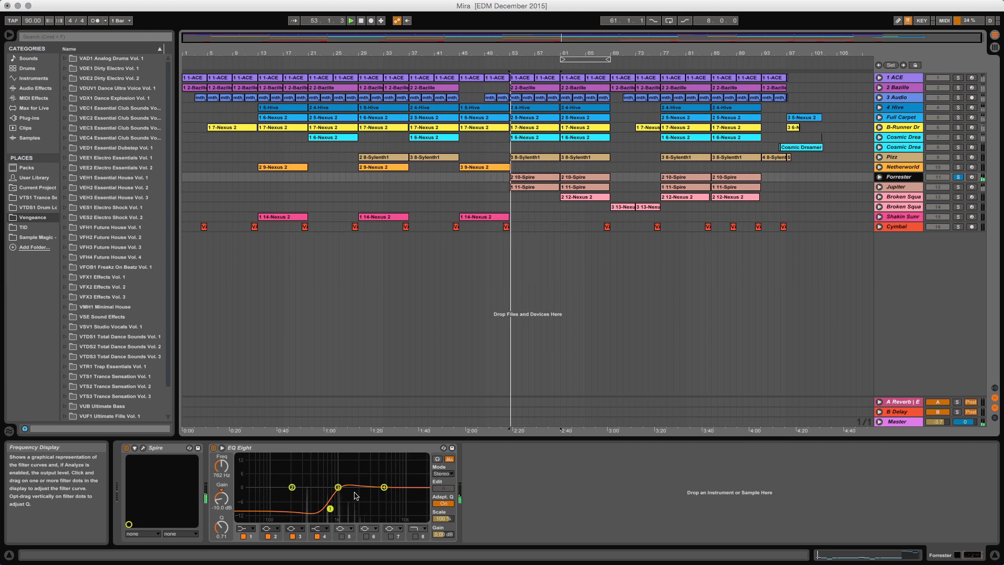
left_click(214, 448)
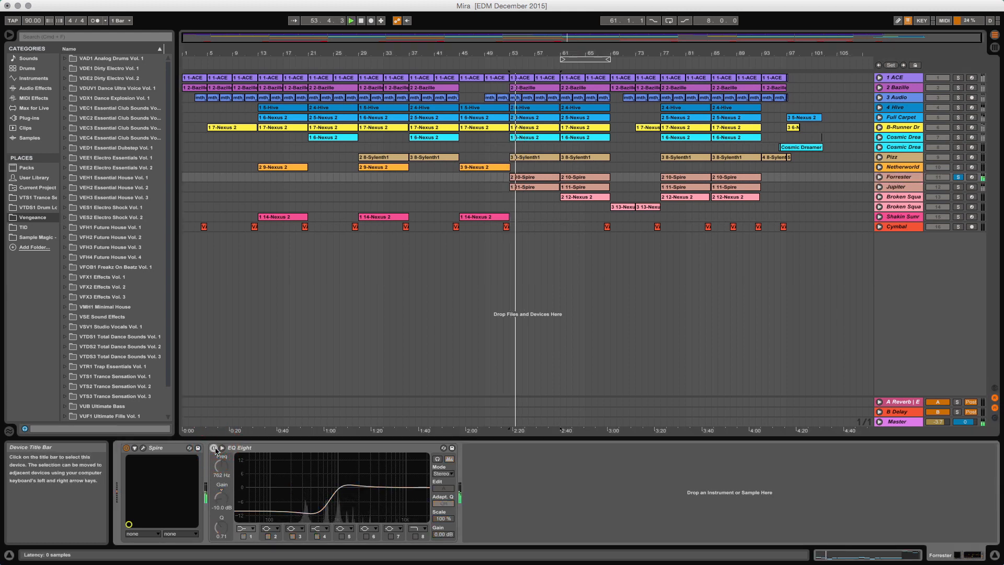
left_click(215, 448)
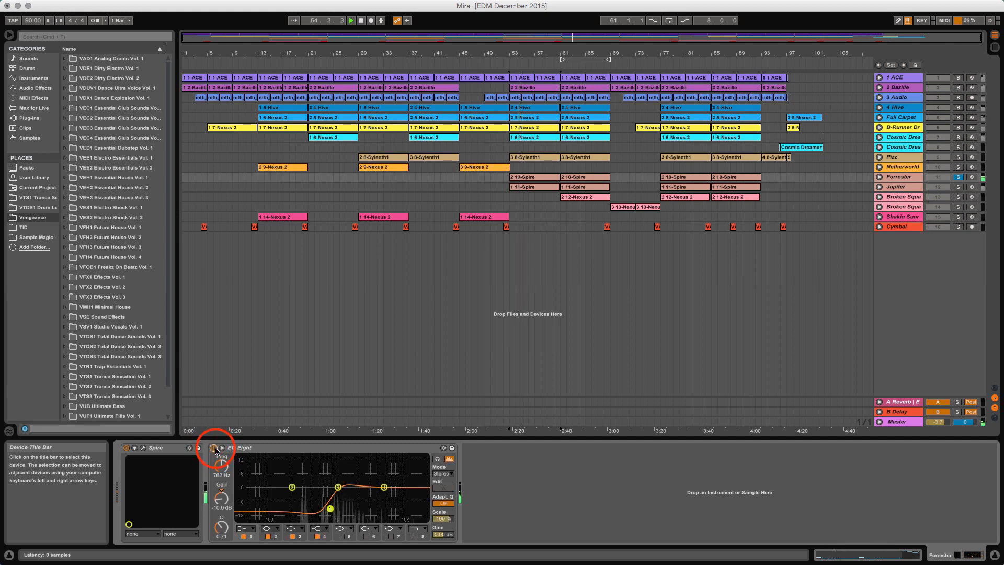
left_click(215, 448)
left_click(214, 448)
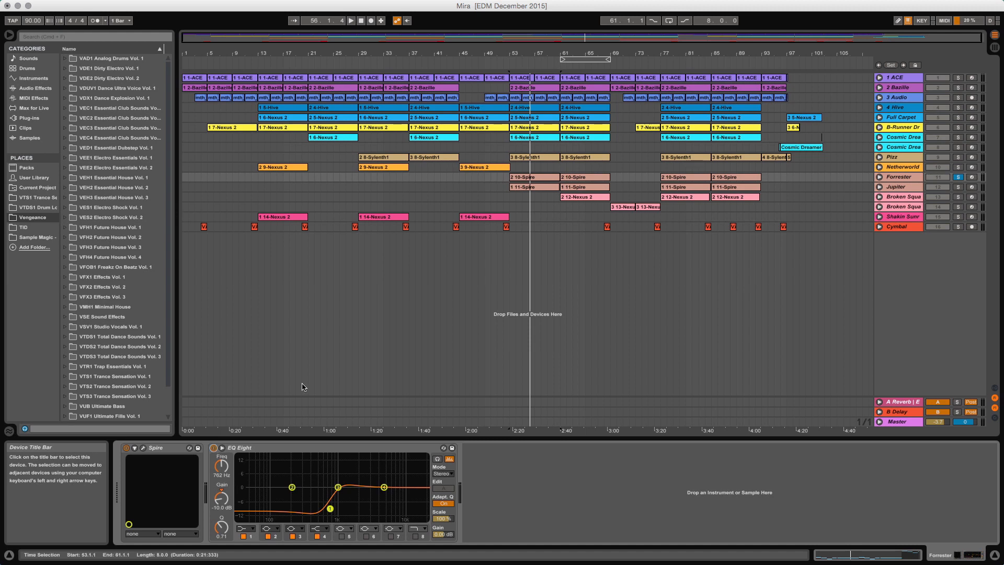
Clear the Forrester solo and compare its EQ Eight bypassed and active in the full mix from bar 53.
left_click(958, 176)
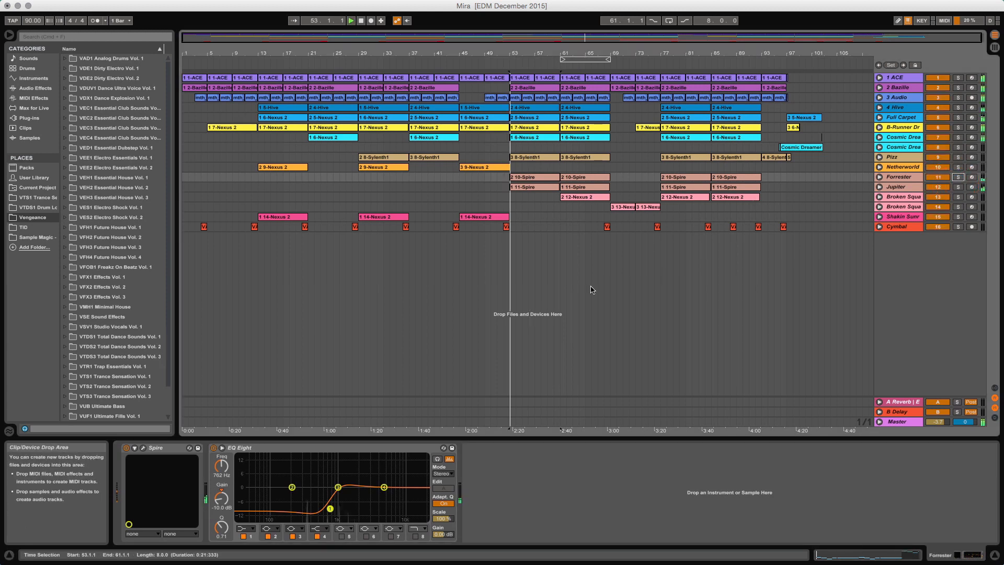
key("space")
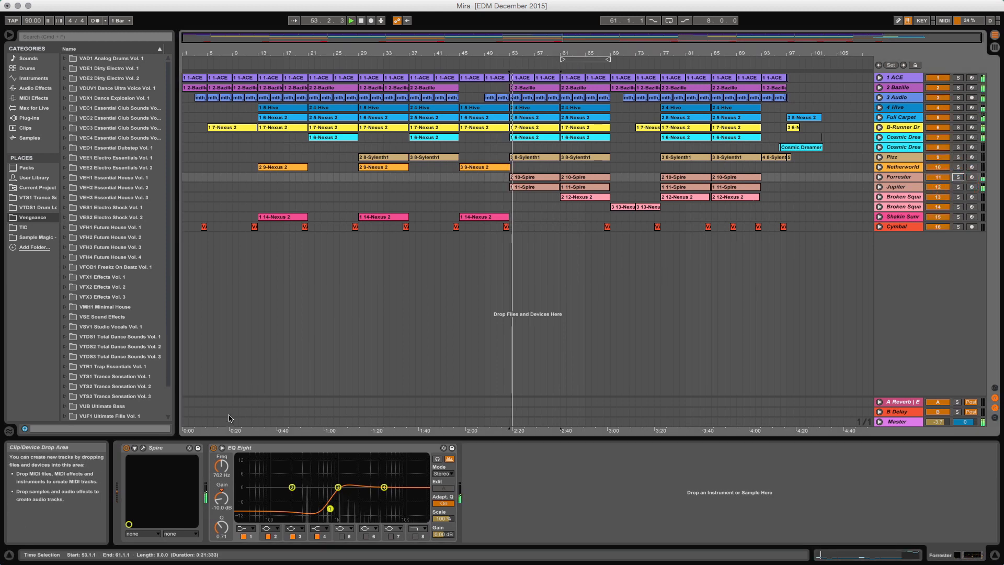
left_click(214, 448)
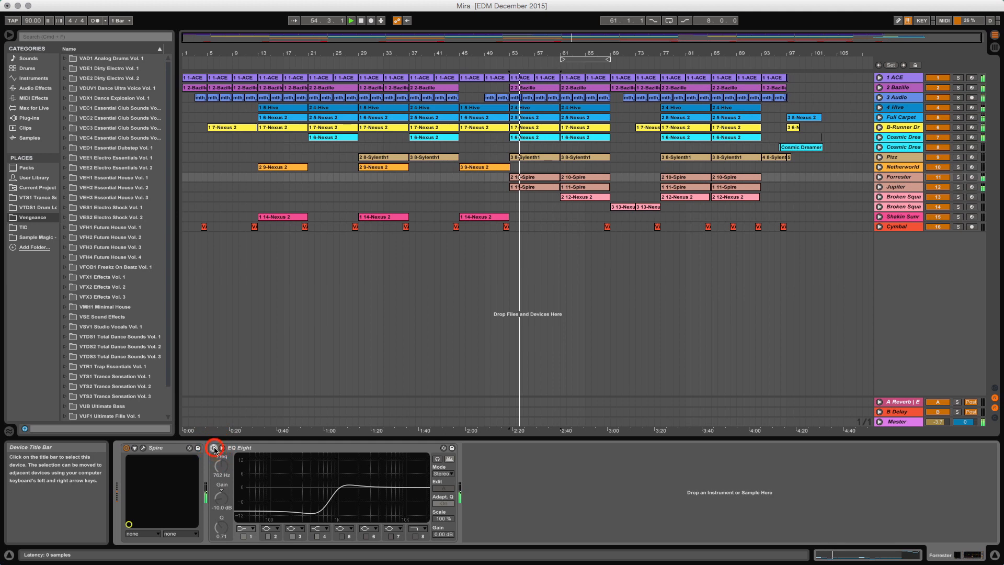
left_click(214, 448)
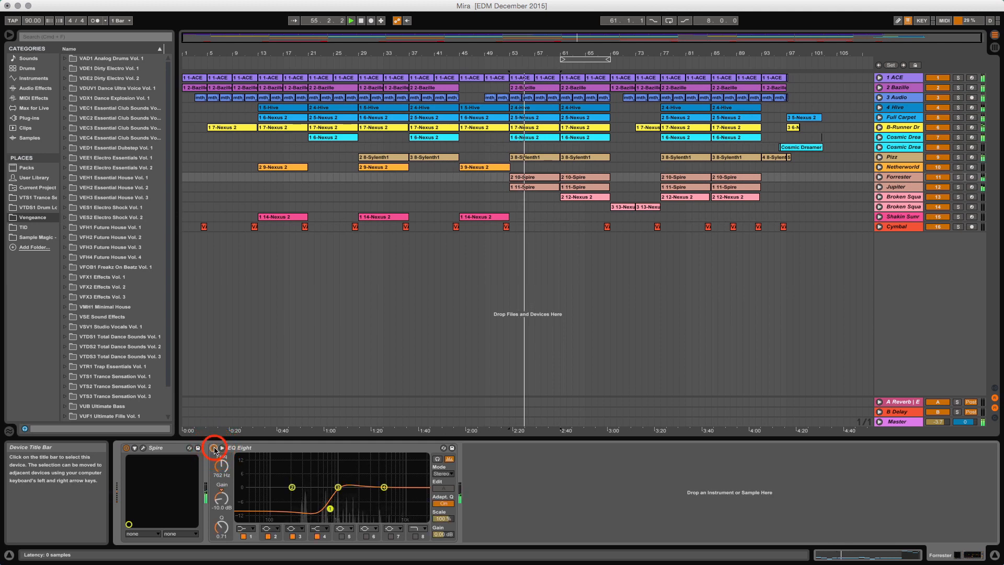
left_click(214, 448)
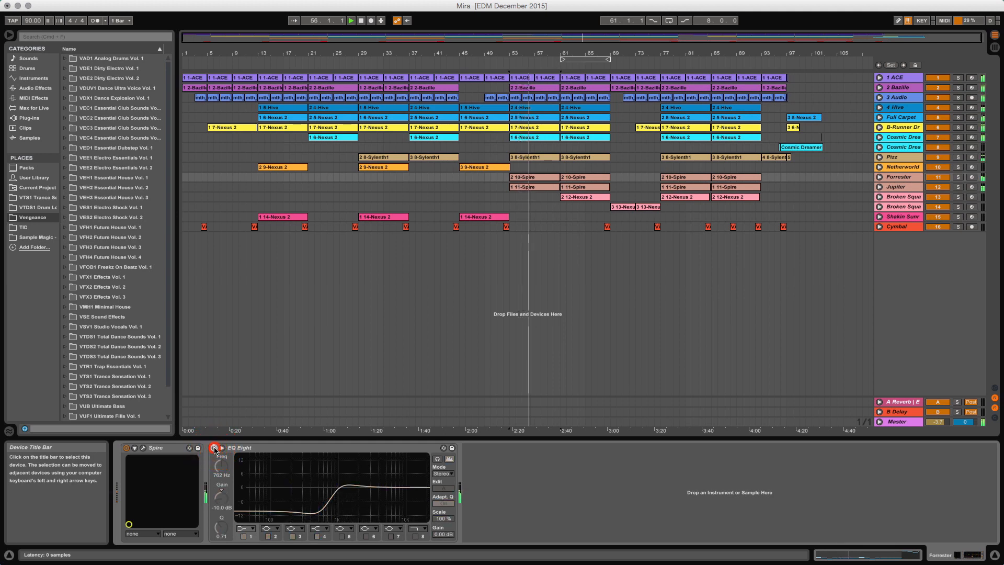
left_click(214, 448)
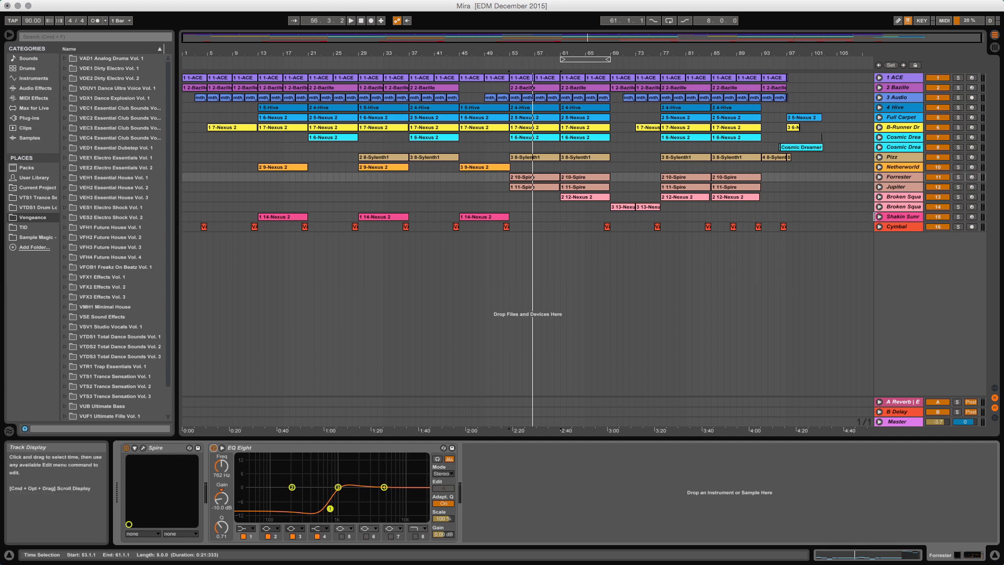
Solo the Jupiter track and play it from bar 53, comparing its EQ Eight bypassed and active.
left_click(958, 186)
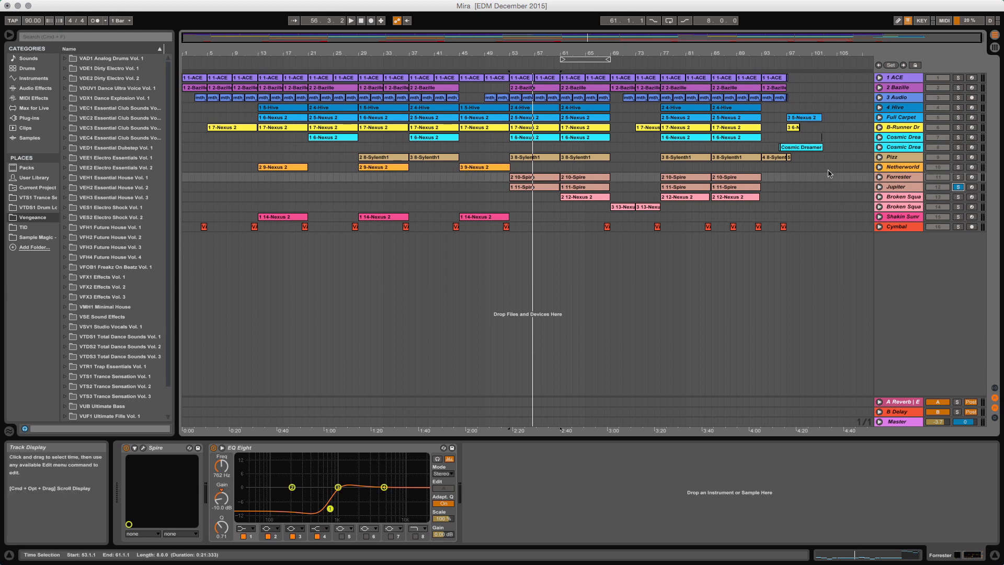
left_click(880, 185)
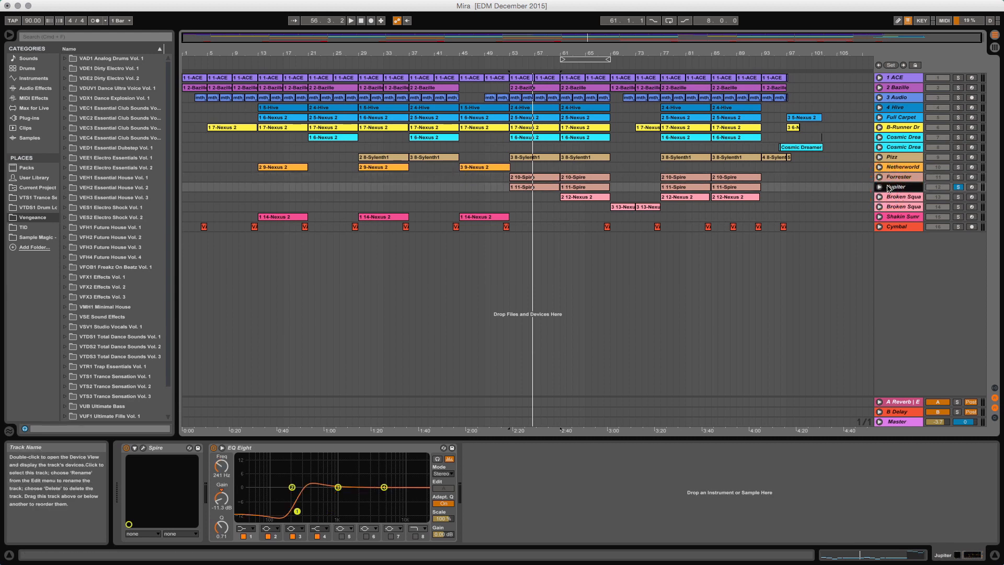
key("space")
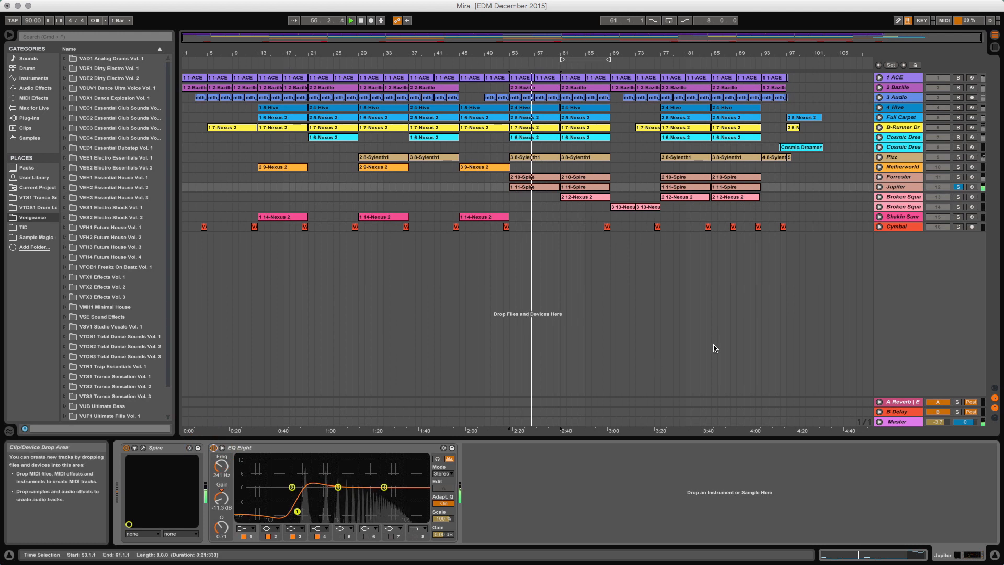
left_click(901, 189)
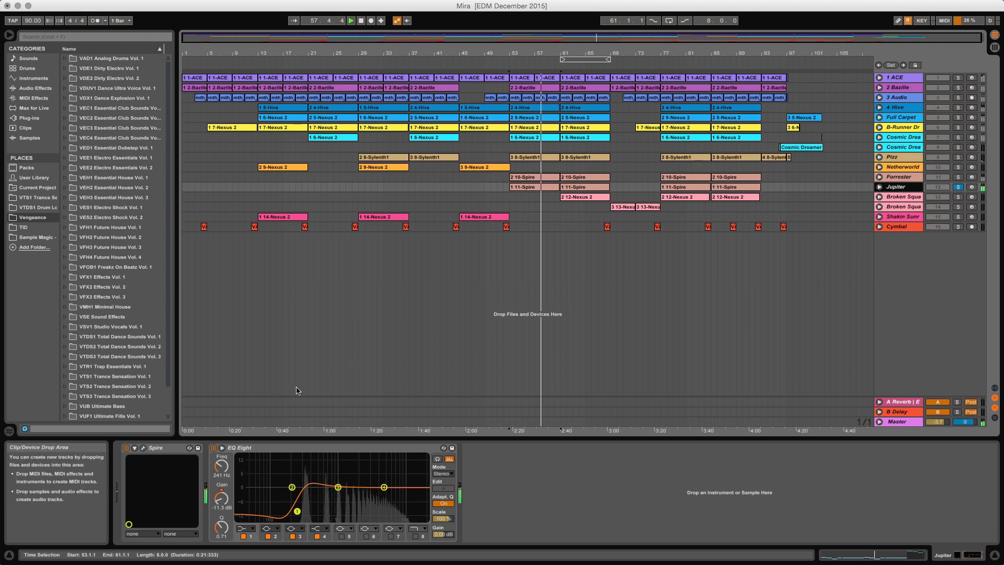
left_click(213, 448)
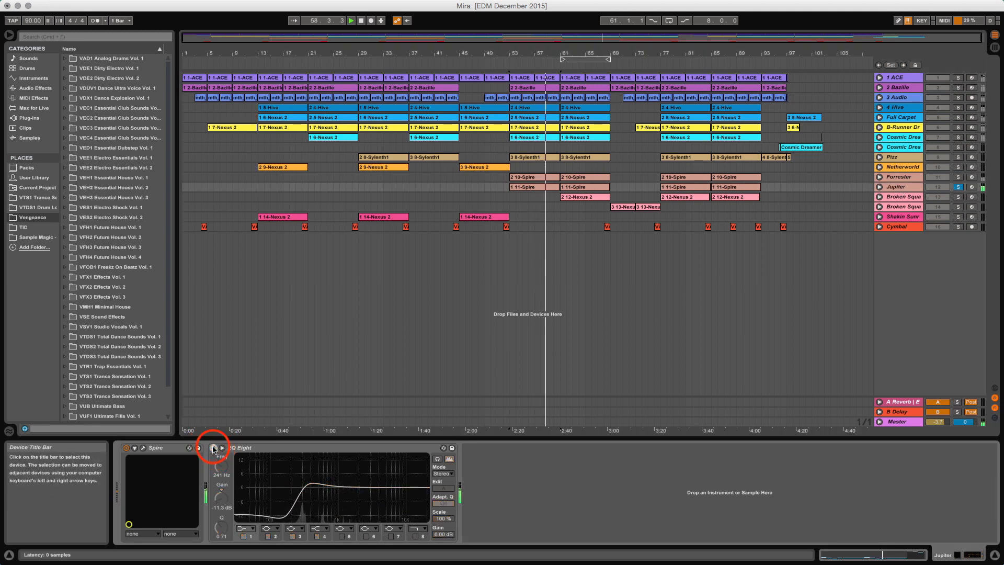
left_click(213, 448)
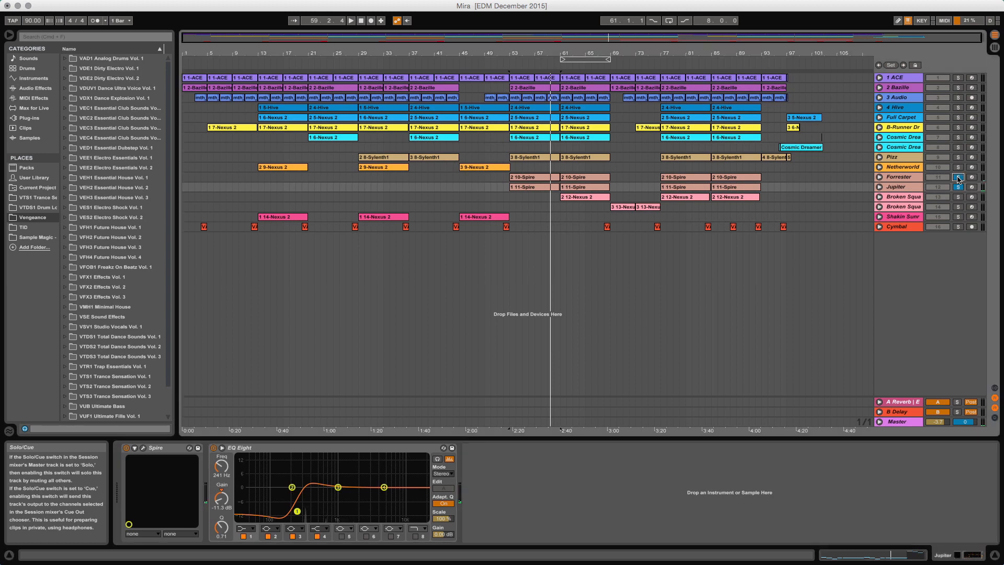
Play Jupiter and Forrester soloed together from bar 53, and clear the solos to hear the full mix.
key("space")
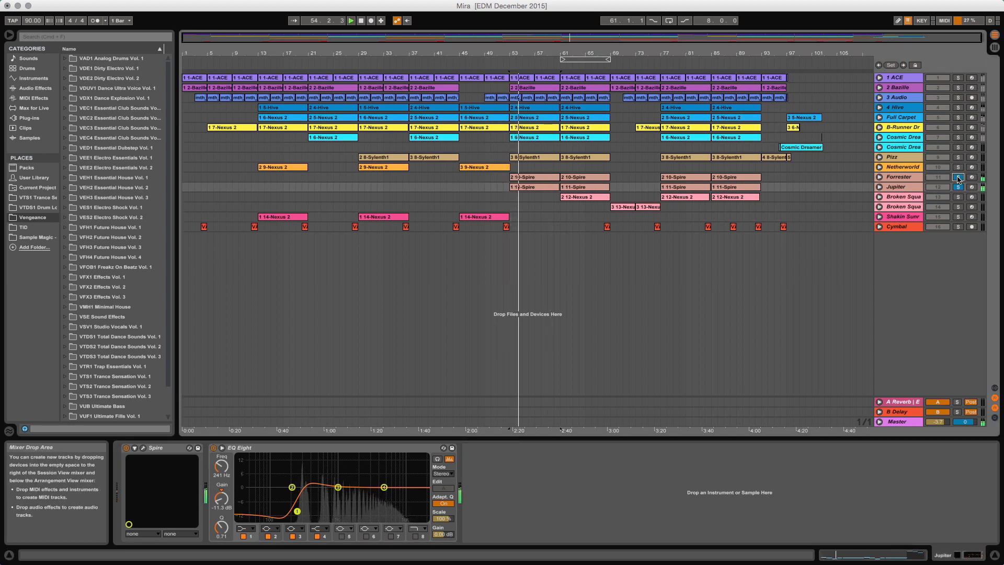
left_click(958, 177)
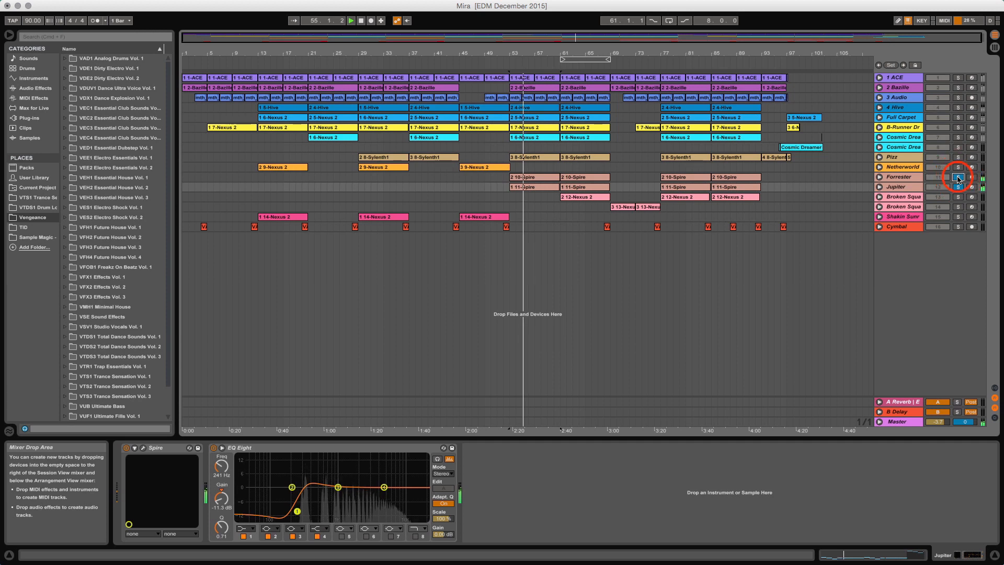
double_click(958, 178)
key("space")
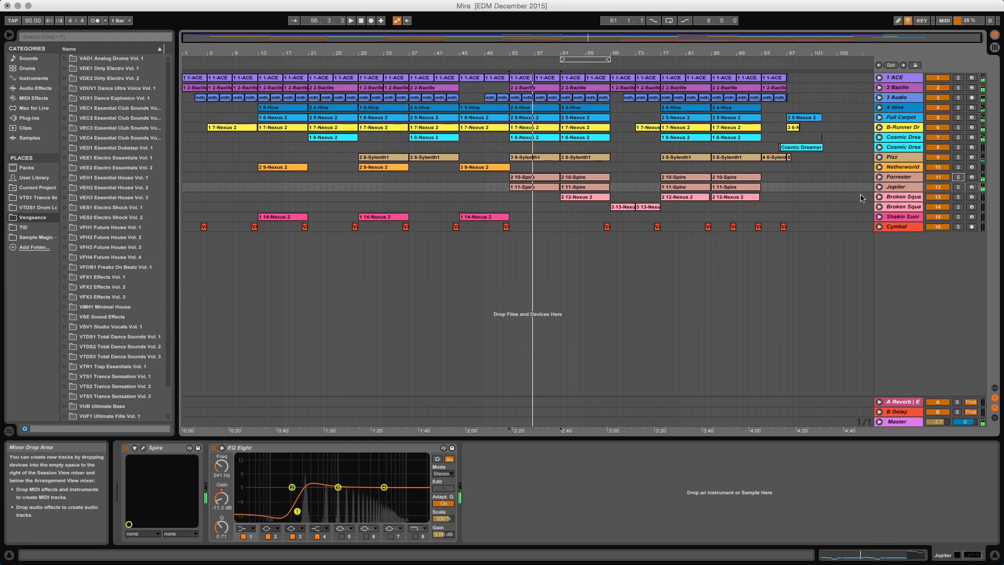
Solo the Broken Square High track and play its Nexus 2 clip from bar 61.
left_click(584, 201)
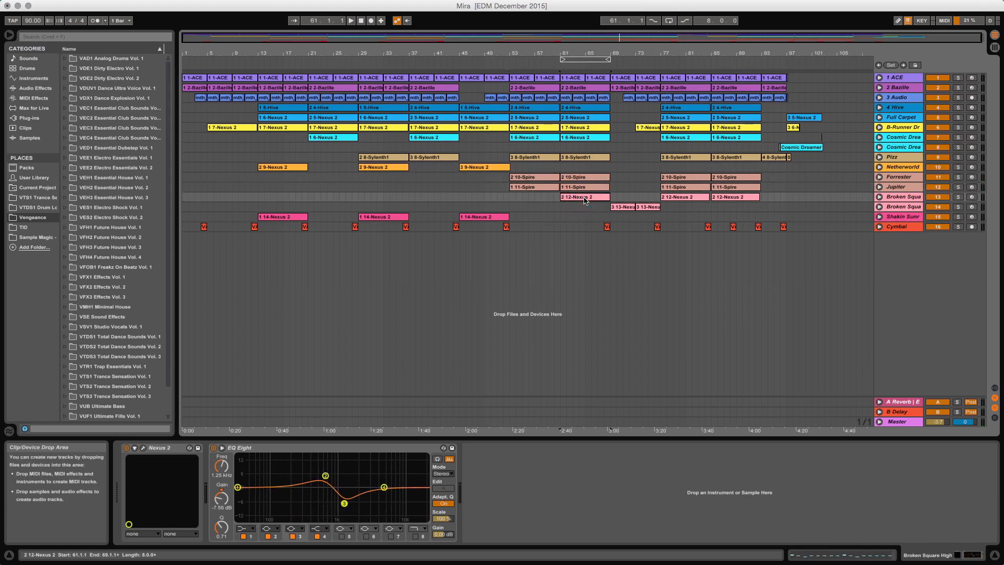
left_click(958, 197)
left_click(911, 200)
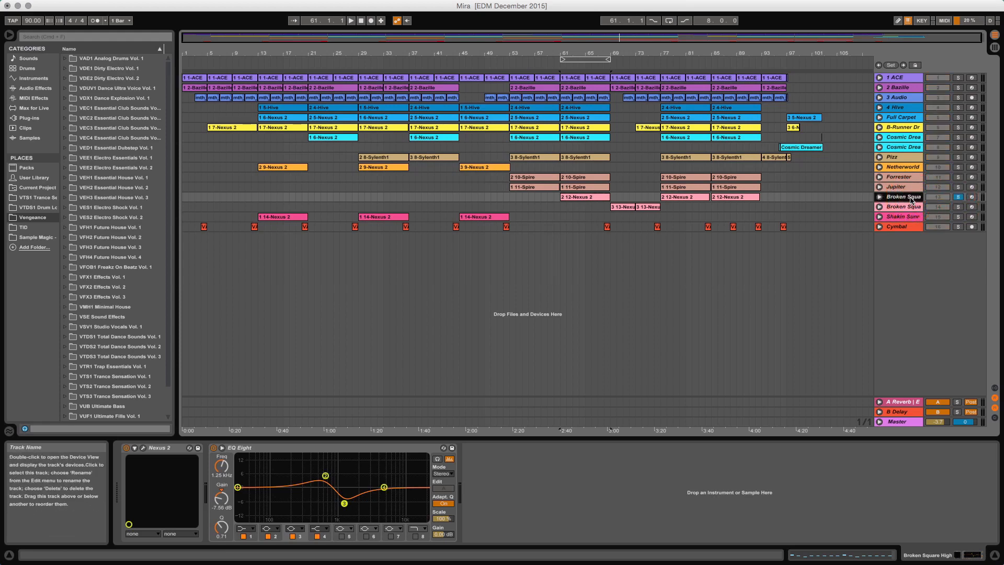
key("space")
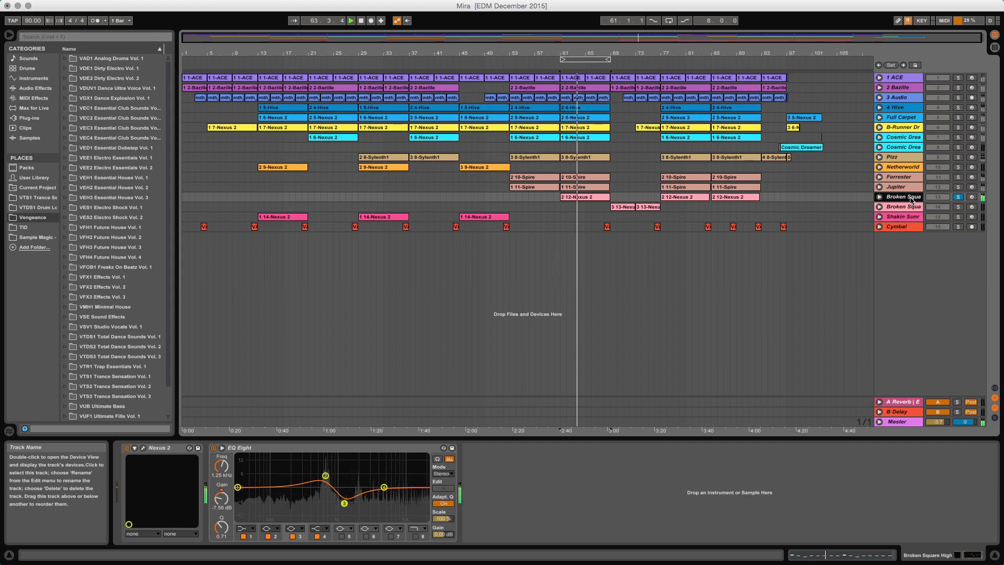
key("space")
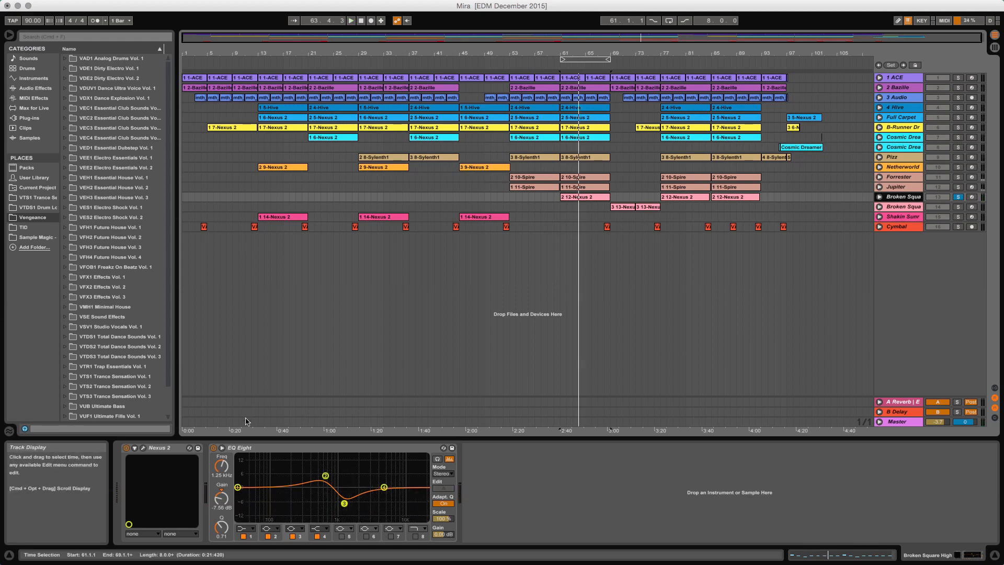
Play the soloed Broken Square High track from bar 61, comparing its EQ Eight bypassed and active.
left_click(214, 447)
key("space")
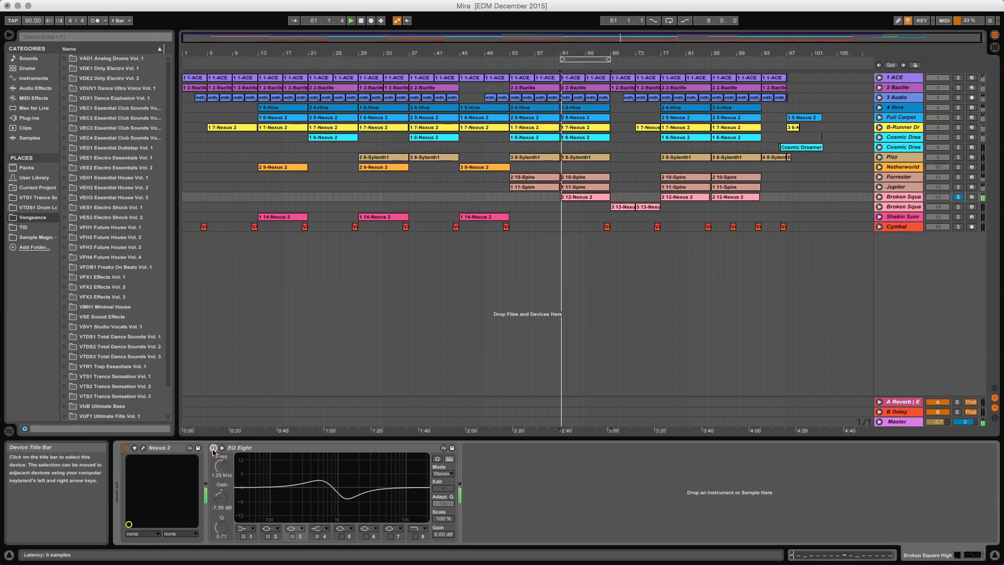
left_click(213, 448)
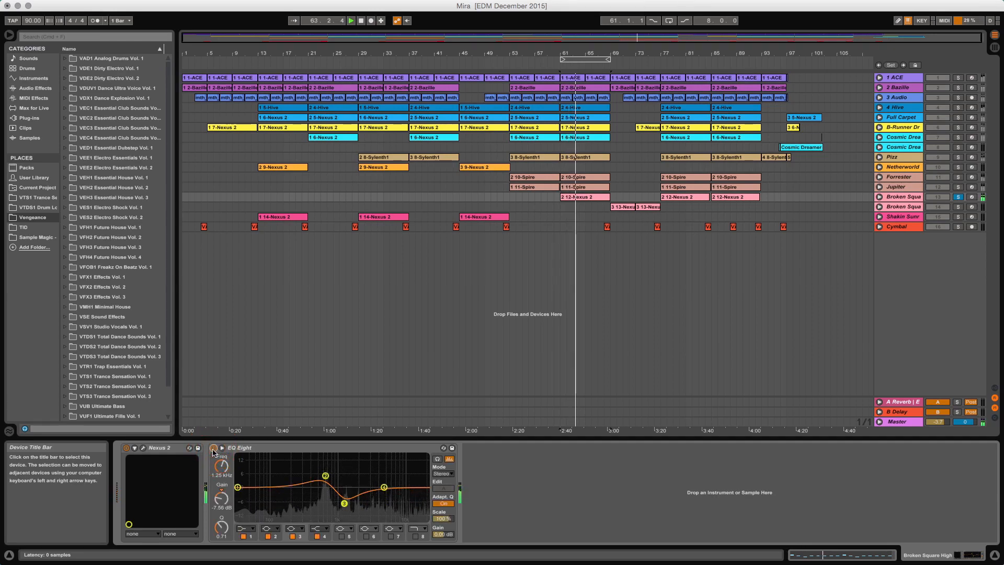
left_click(214, 448)
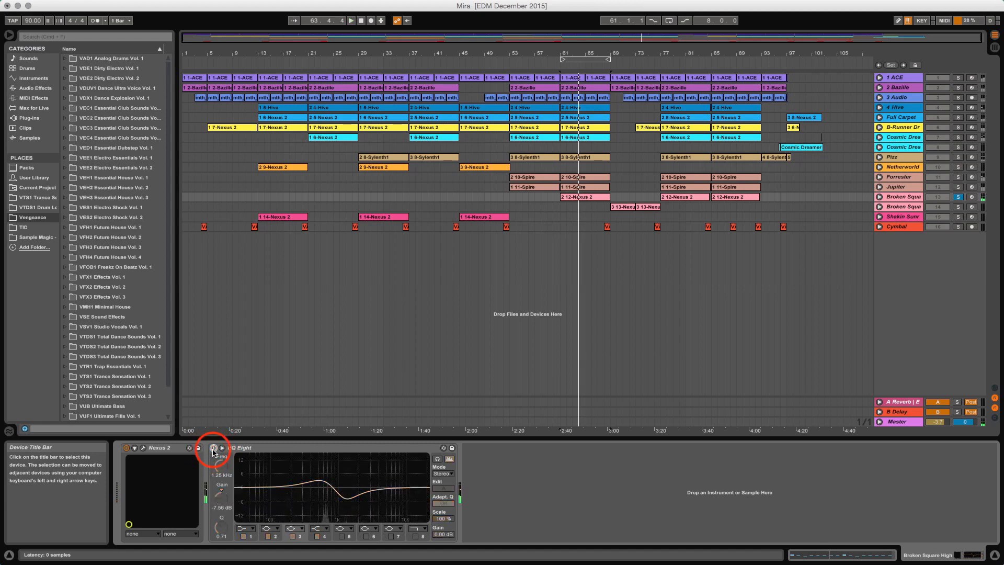
key("space")
key("space")
left_click(213, 448)
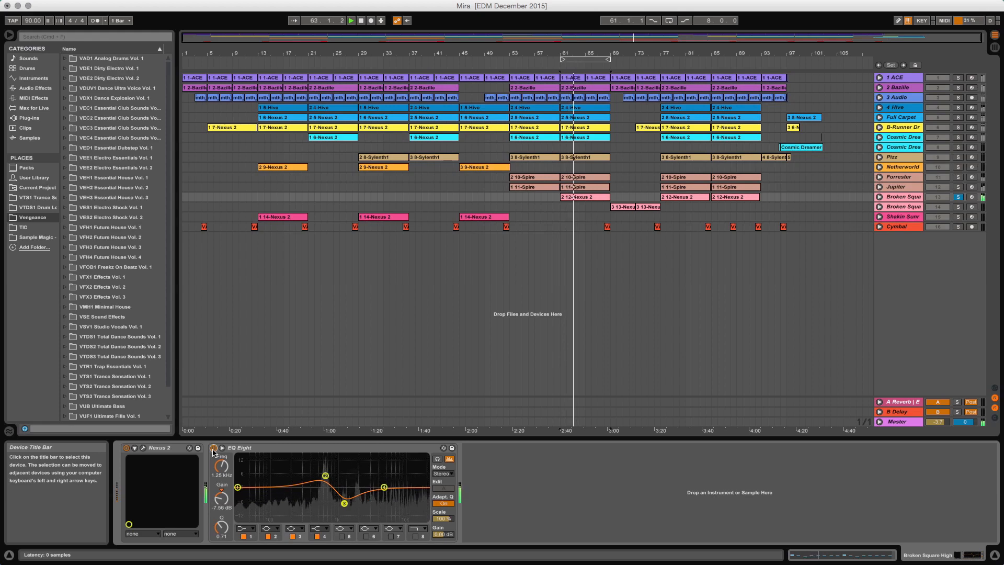
left_click(213, 448)
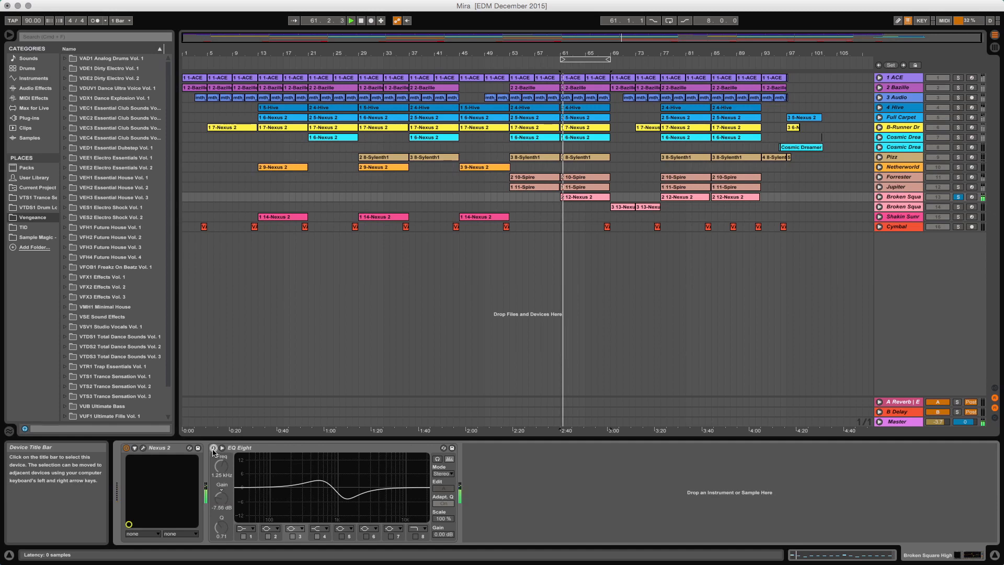
left_click(214, 448)
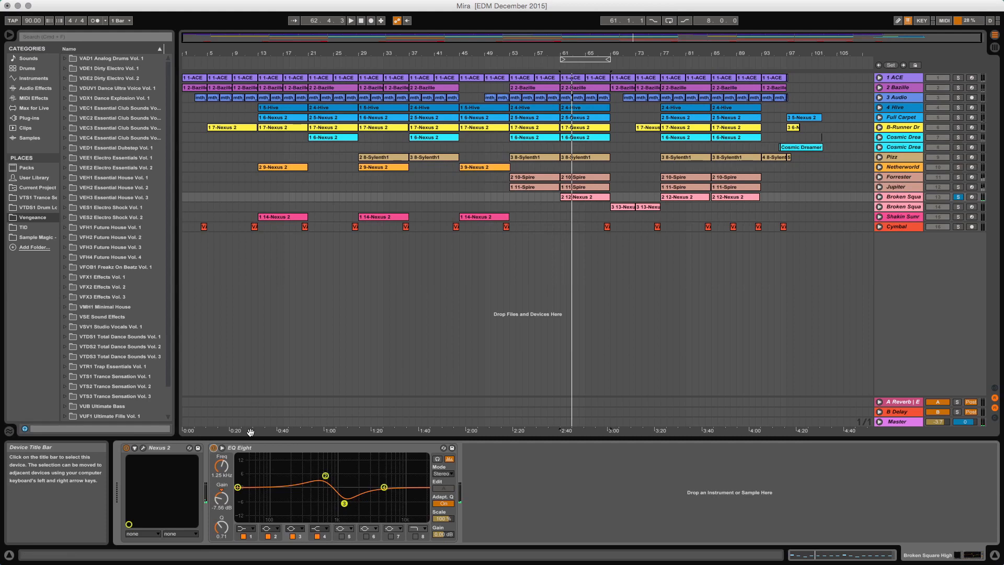
Examine the AR Broken Square preset in Broken Square High's Nexus 2, and play the soloed track from bar 61.
left_click(142, 449)
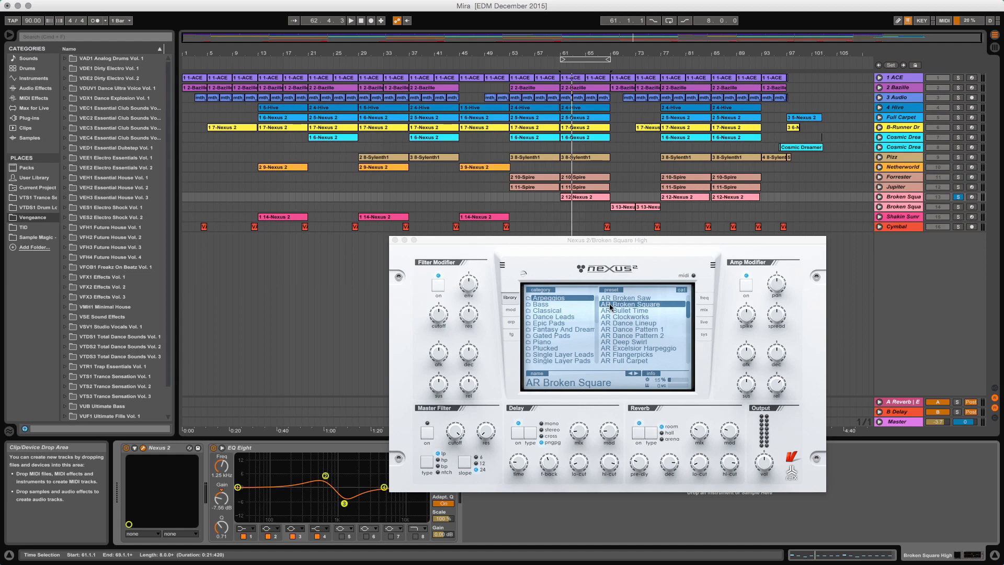
left_click(395, 240)
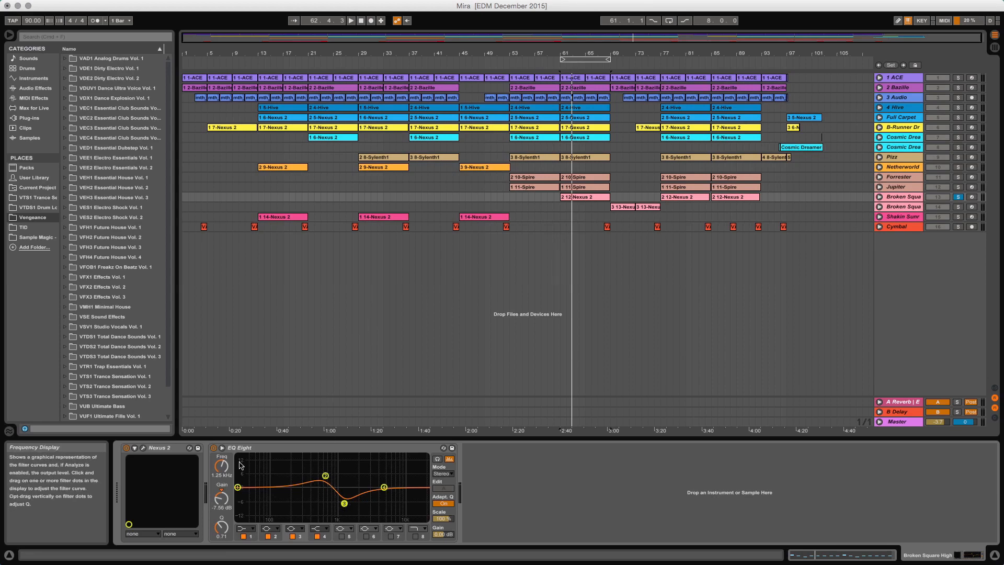
key("space")
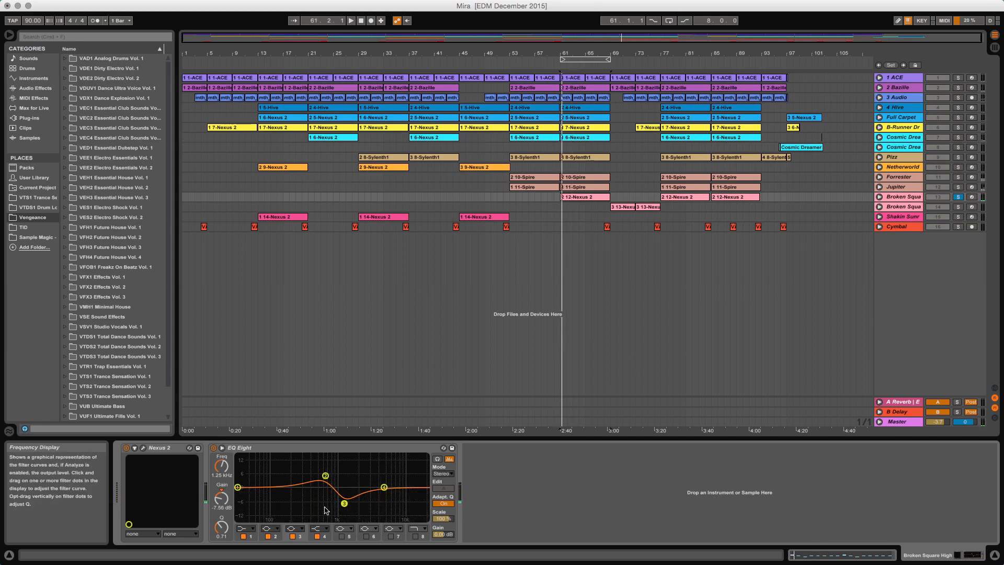
key("space")
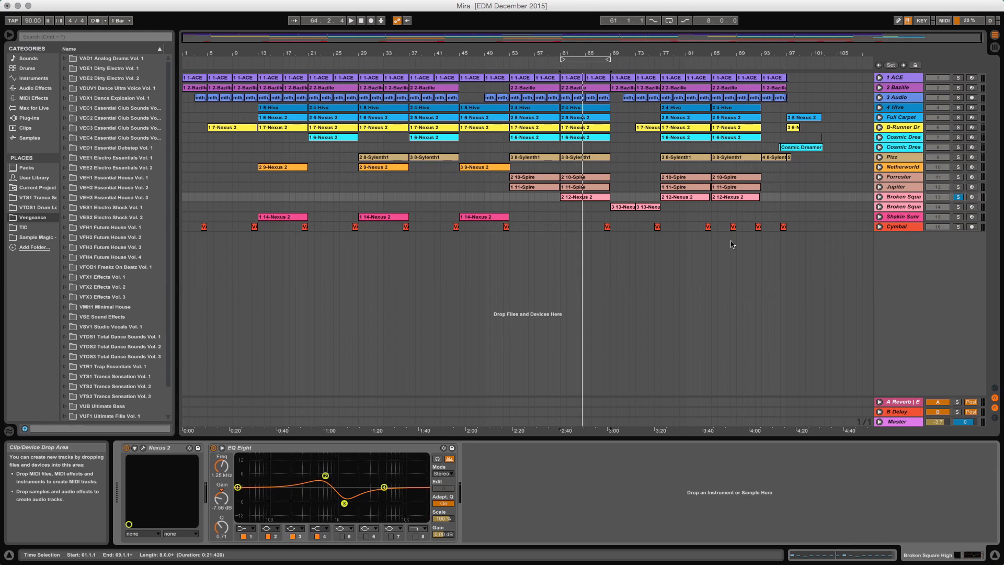
Solo the Broken Square Low track and play its Nexus 2 clip from bar 69.
left_click(617, 209)
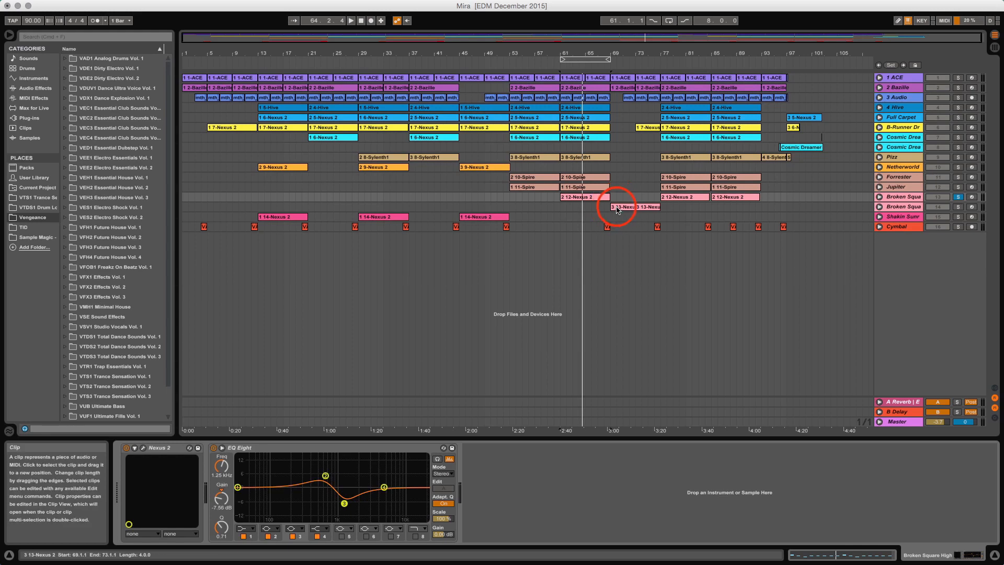
key("space")
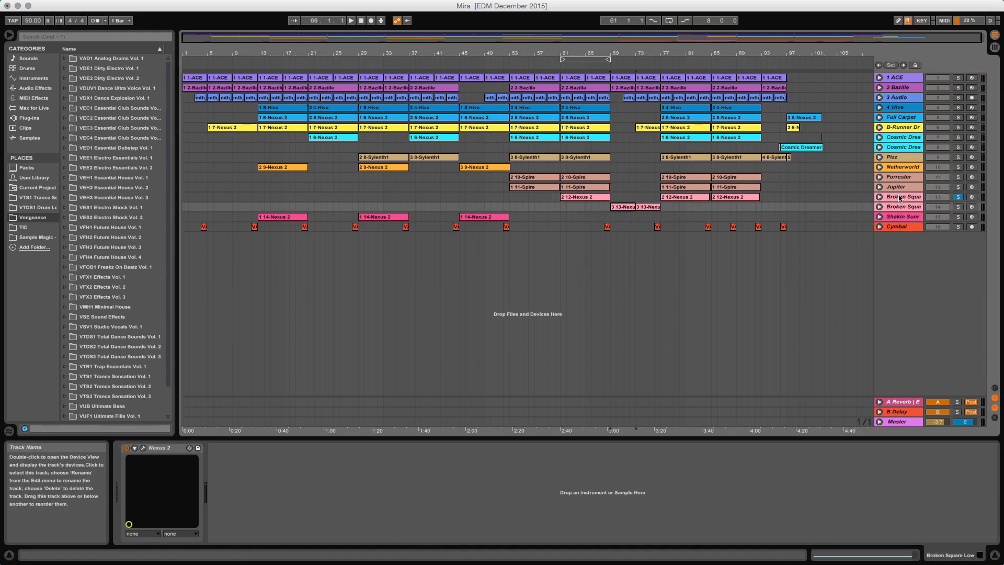
left_click(958, 207)
key("space")
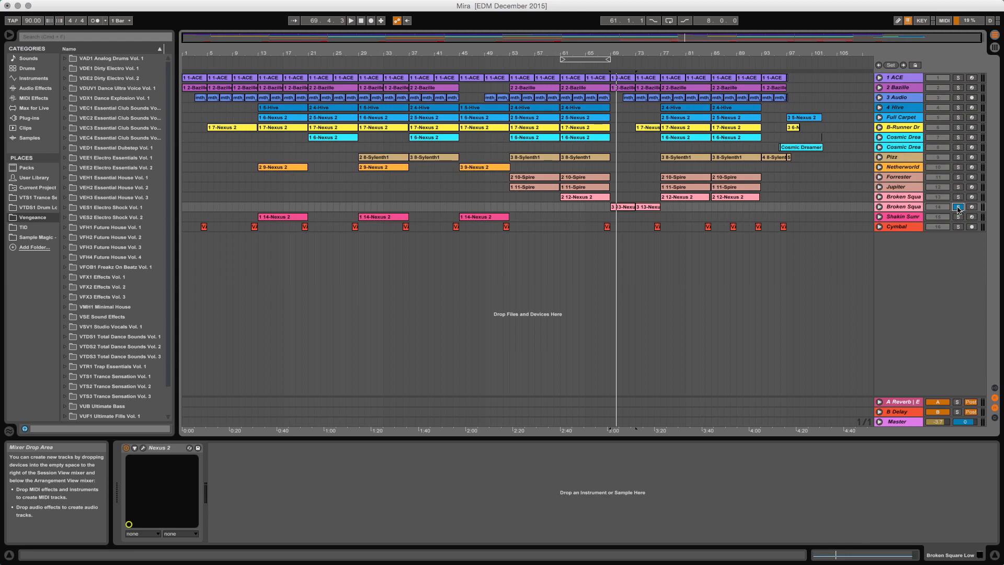
Clear the Broken Square Low solo and play the full mix from bar 69.
left_click(958, 209)
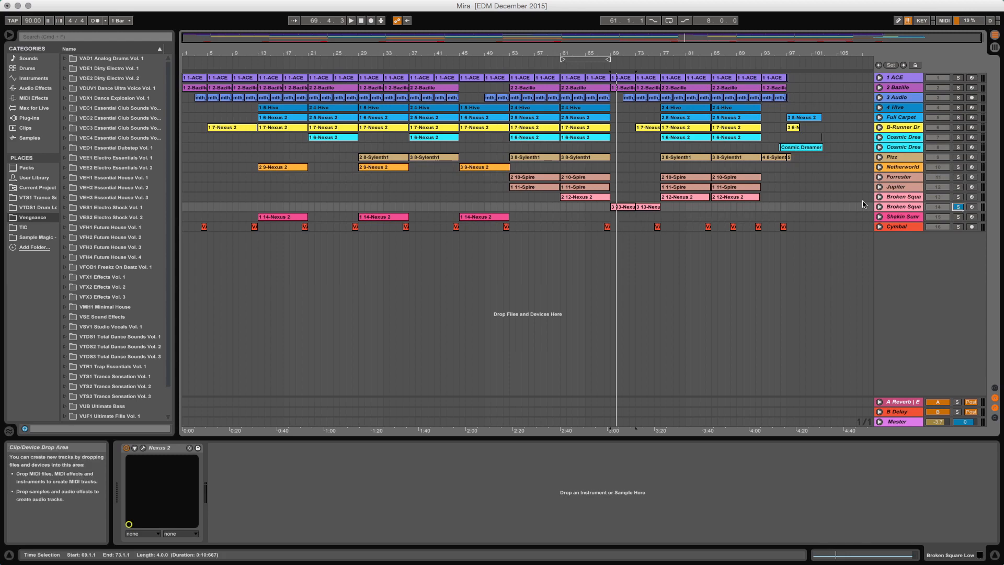
left_click(958, 209)
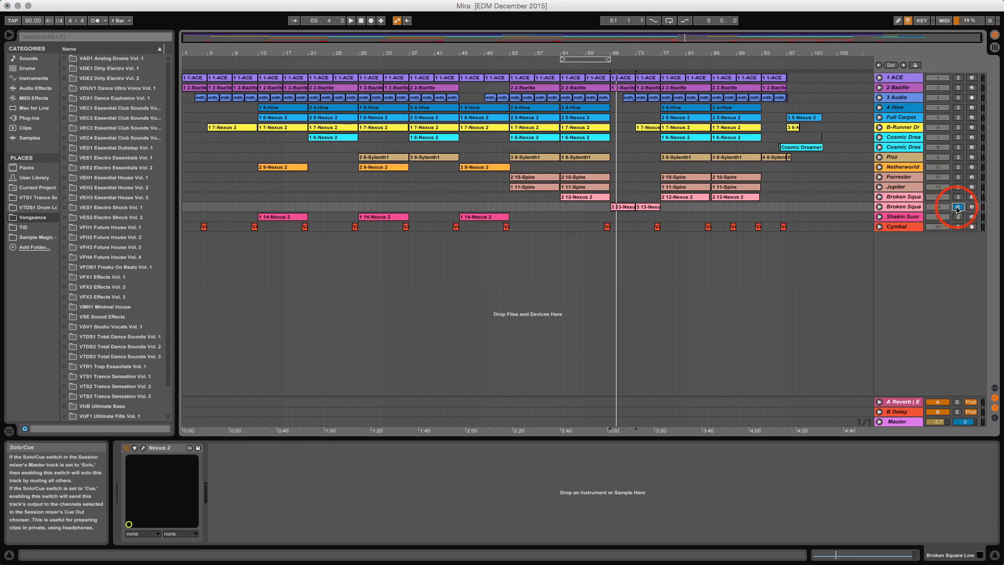
key("space")
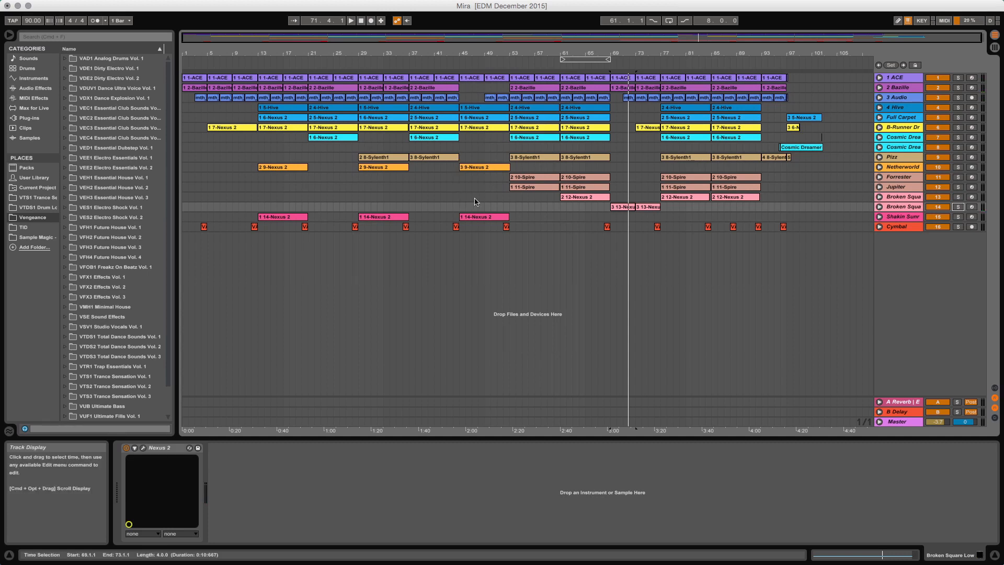
key("space")
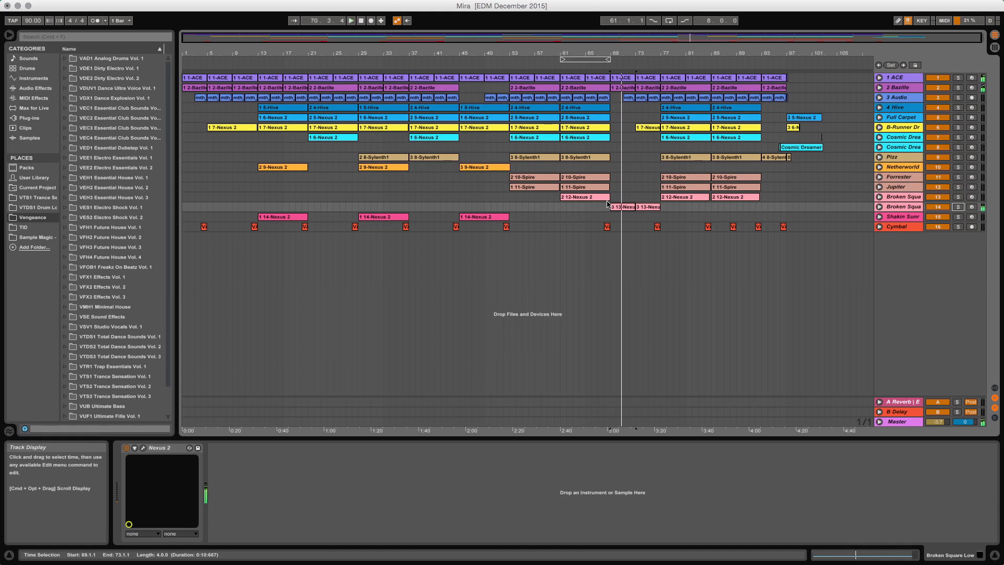
key("space")
Play the full mix from bar 77, and play the arrangement's ending from bar 93.
left_click(663, 171)
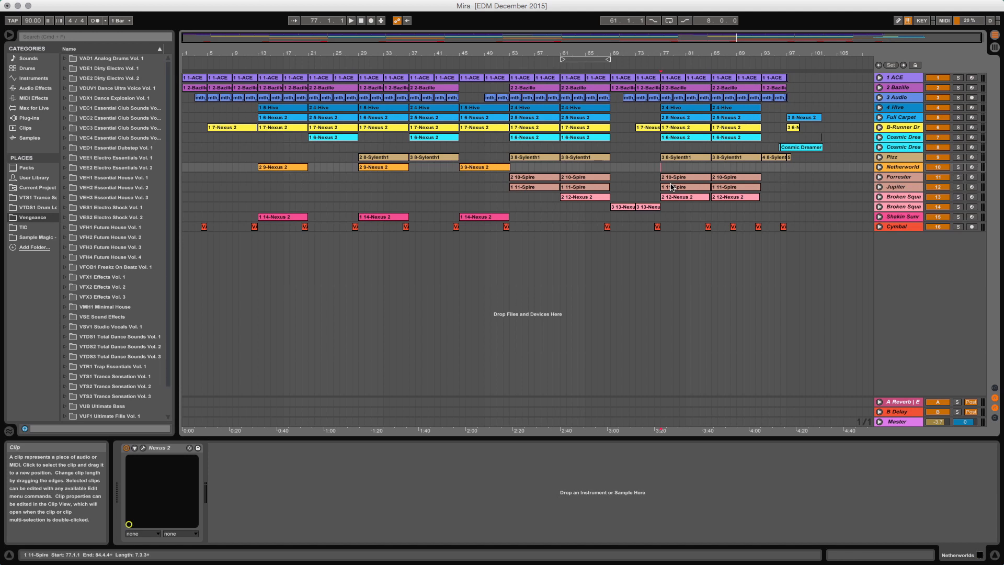
key("space")
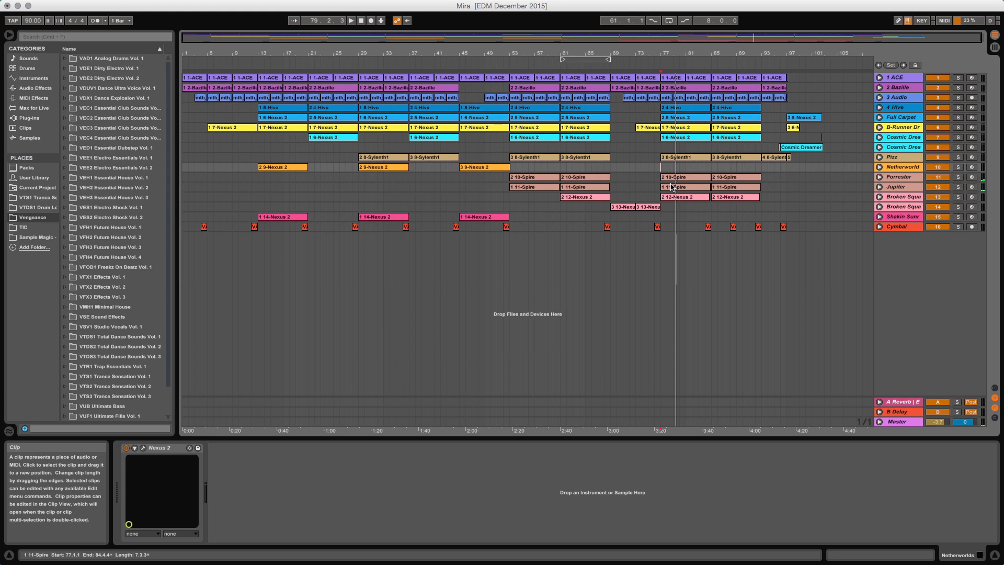
left_click(763, 152)
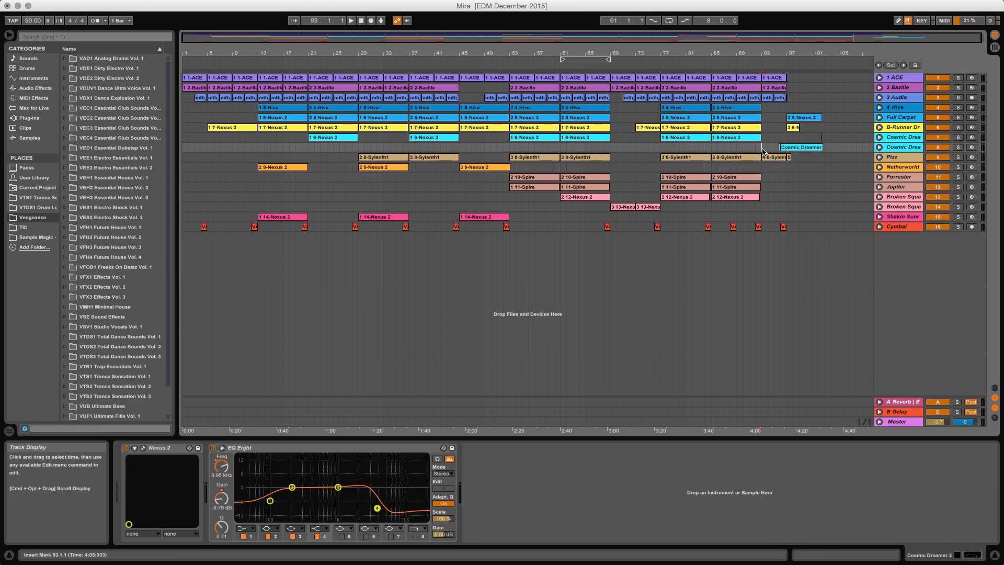
key("space")
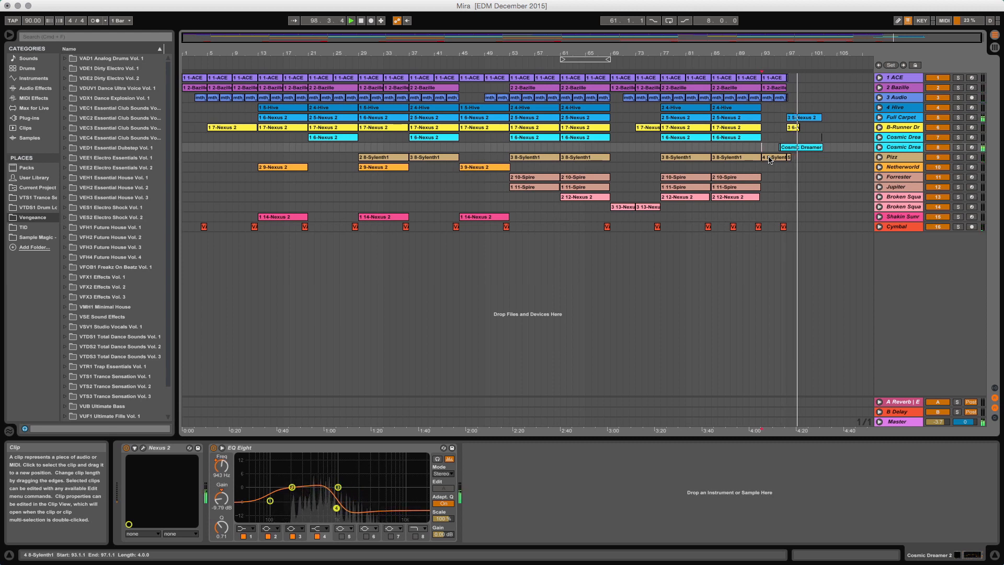
Solo the Cosmic Dreamer 2 track and play its closing clip from bar 96, watching the EQ Eight filter sweep.
left_click(804, 148)
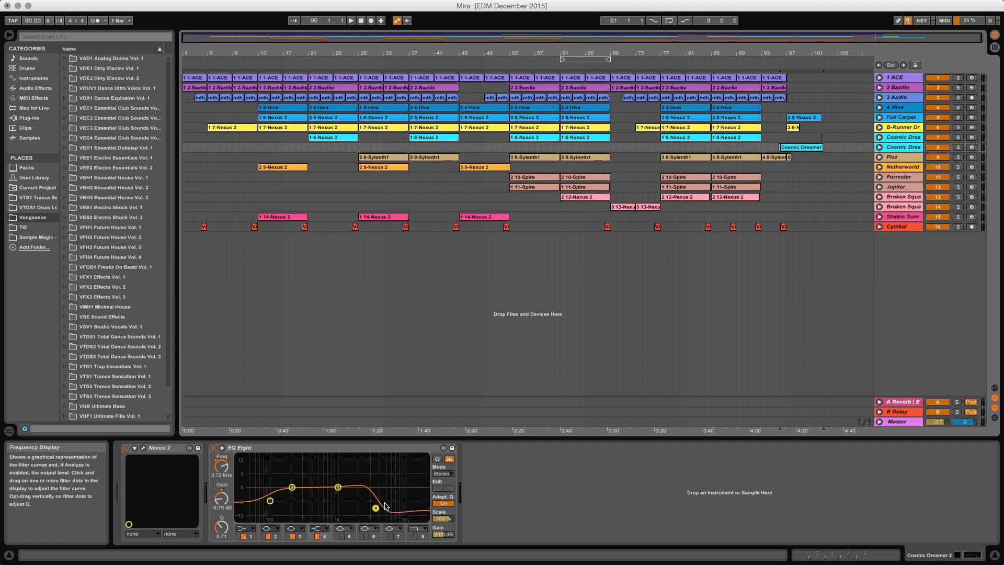
left_click(945, 151)
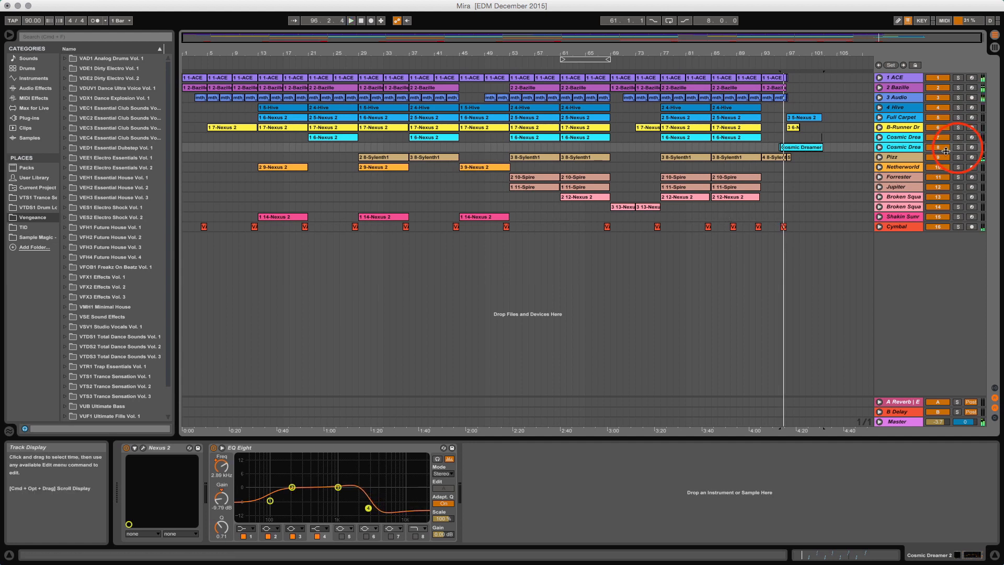
left_click(958, 147)
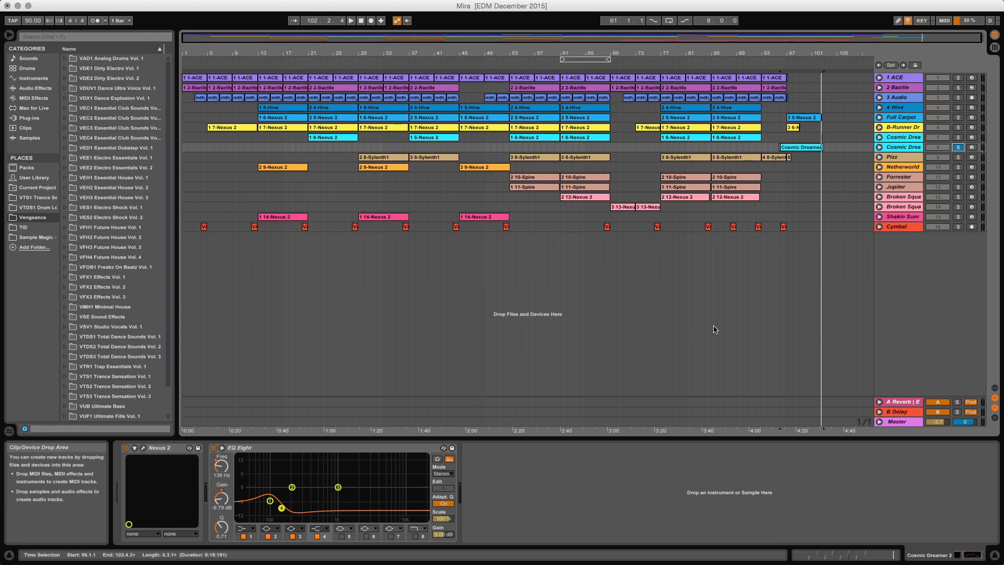
Unfold the Cymbal track, examine its EQ Eight and Concert Hall reverb, and play the soloed crash clip from bar 68.
left_click(879, 227)
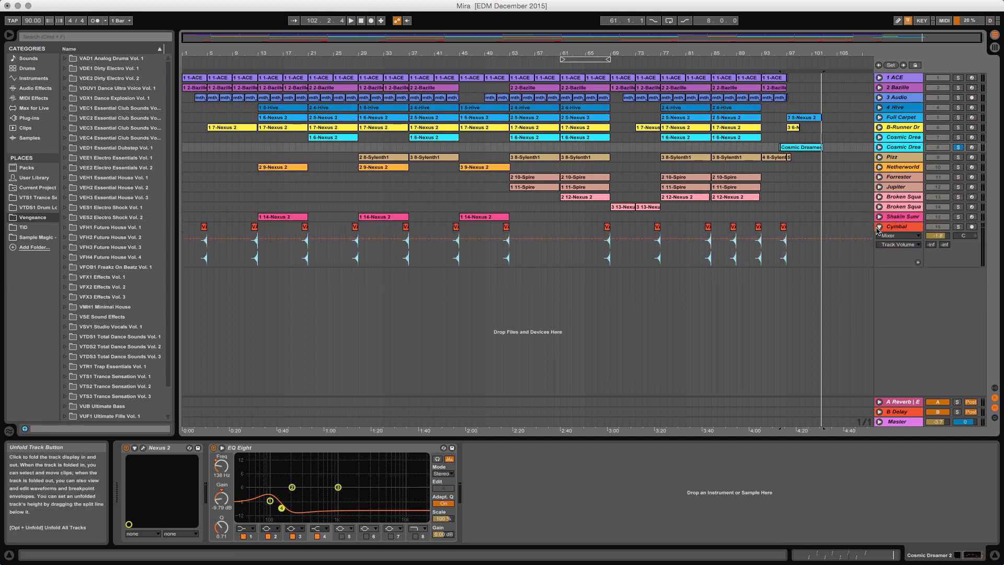
left_click(608, 228)
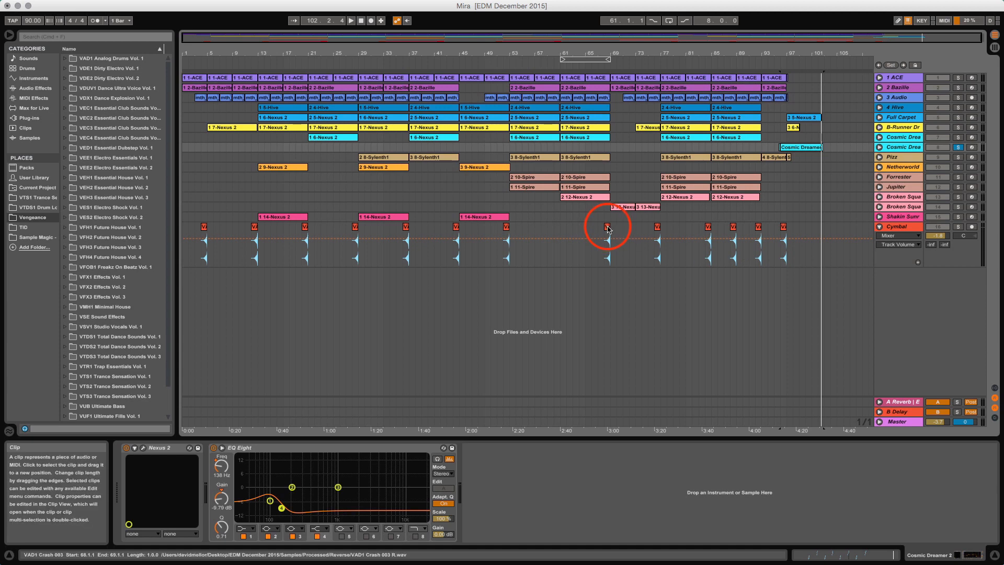
left_click(608, 228)
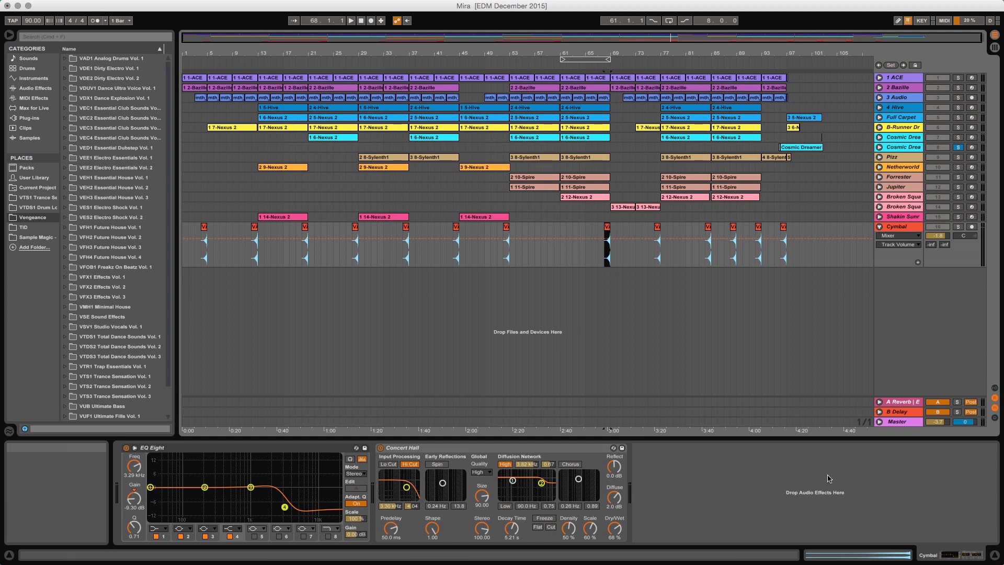
left_click(920, 557)
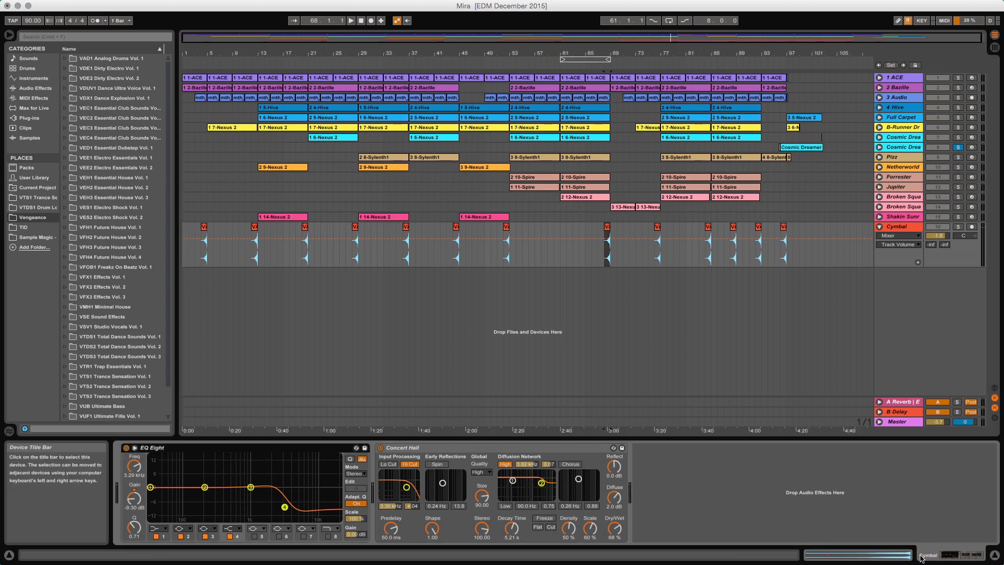
key("space")
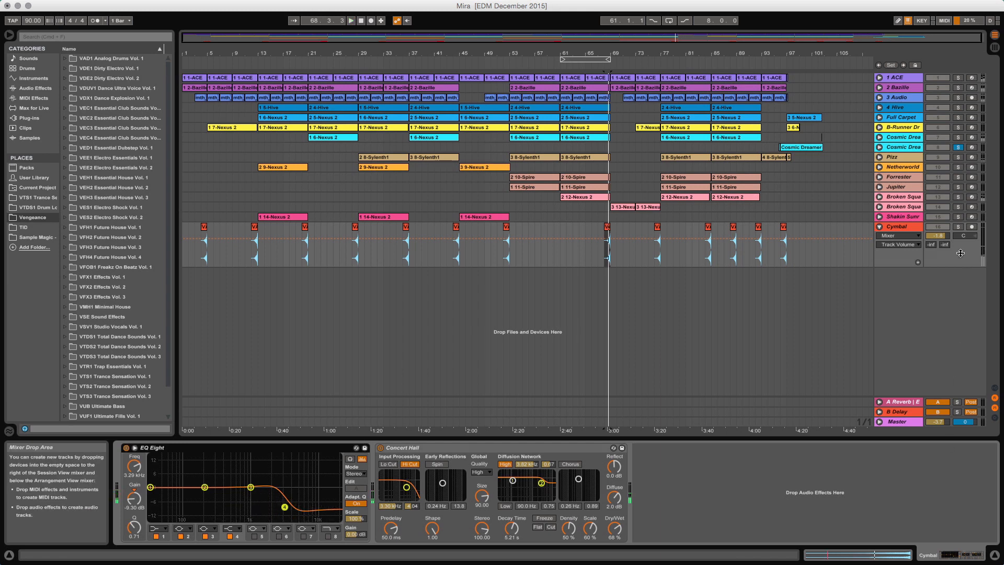
left_click(959, 228)
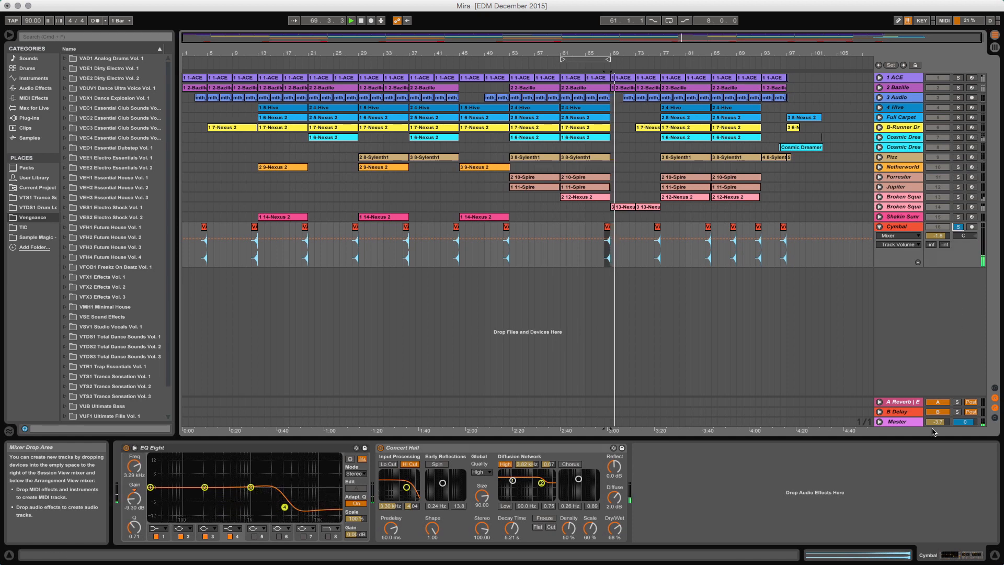
Reverse the VAD1 Crash sample in the Cymbal clip at bar 68 and play it from there.
left_click(872, 546)
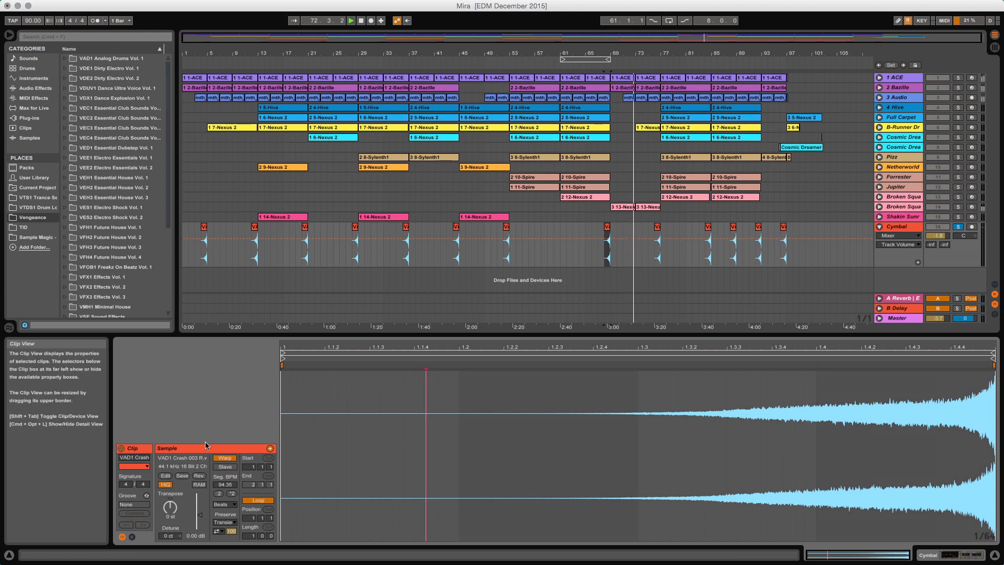
left_click(201, 478)
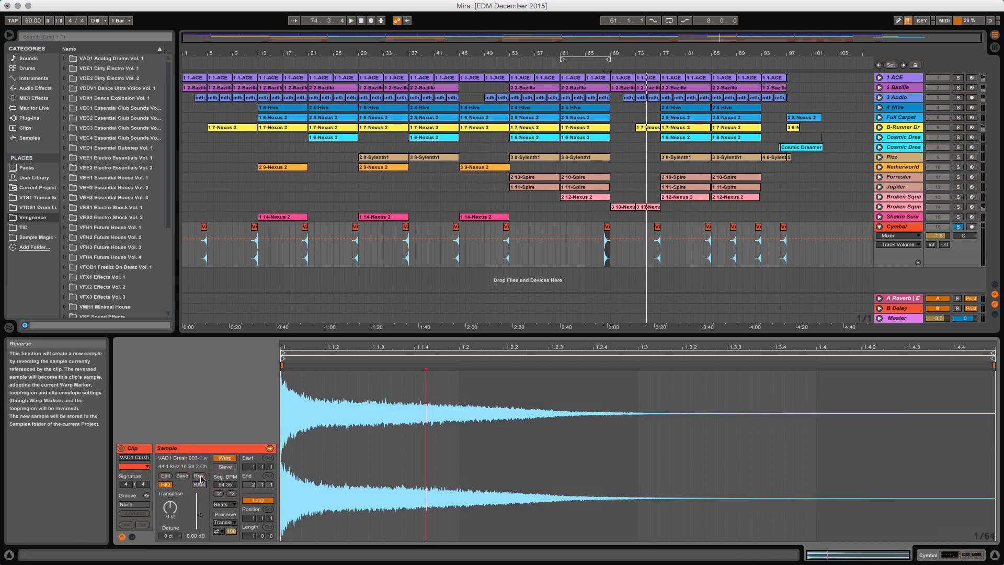
key("space")
key("space")
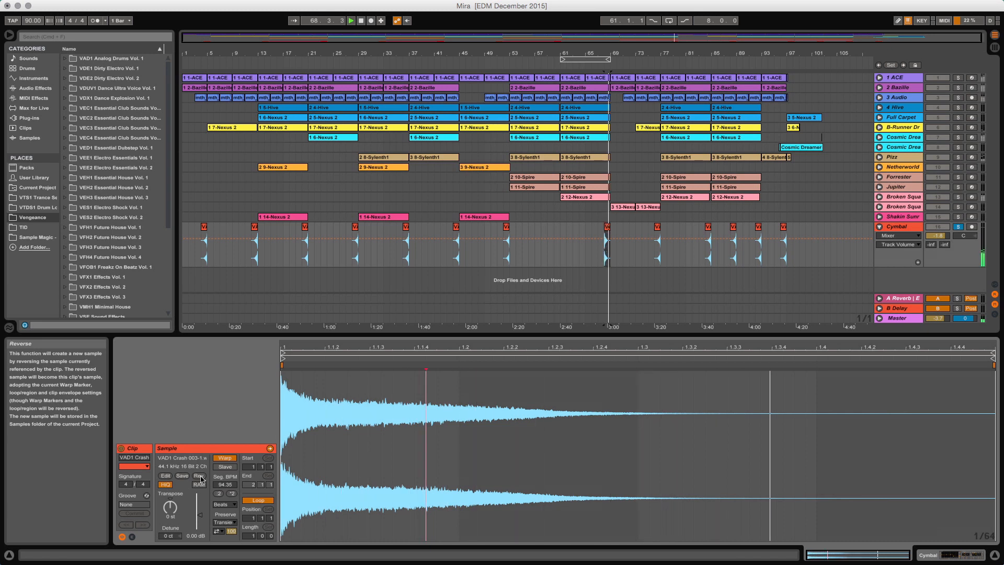
key("space")
key("space")
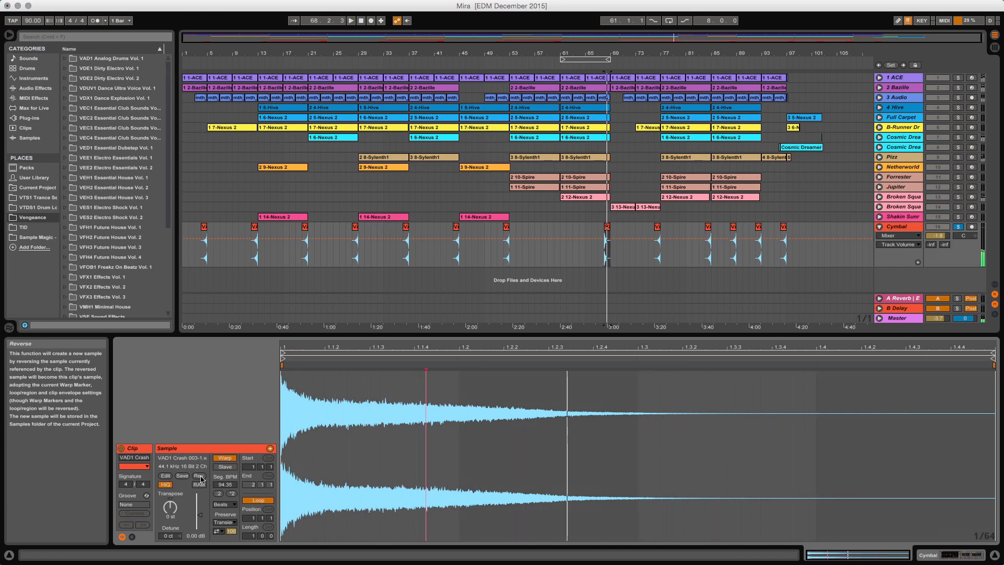
key("space")
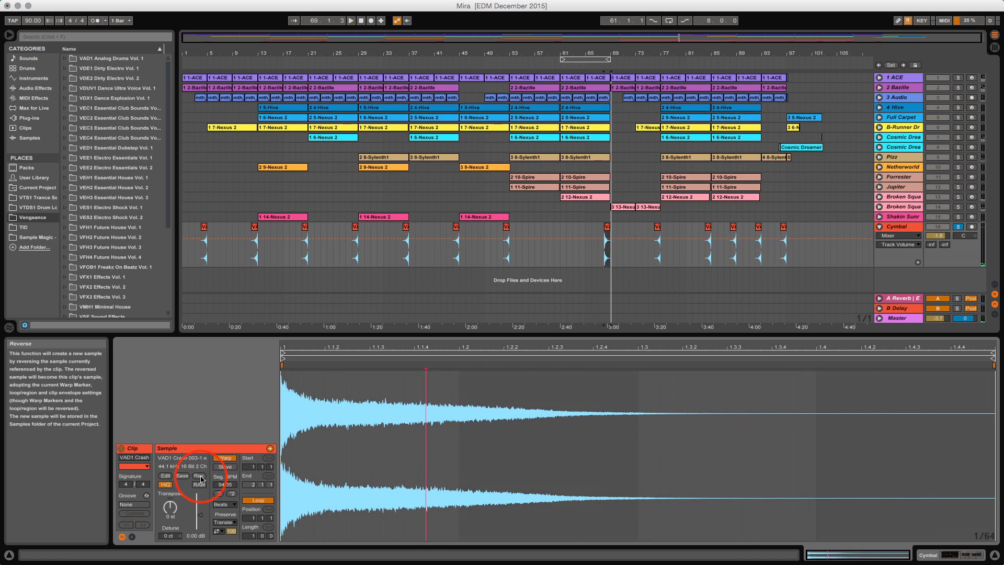
Reverse the VAD1 Crash sample in the Cymbal clip once more and play it.
left_click(201, 478)
key("space")
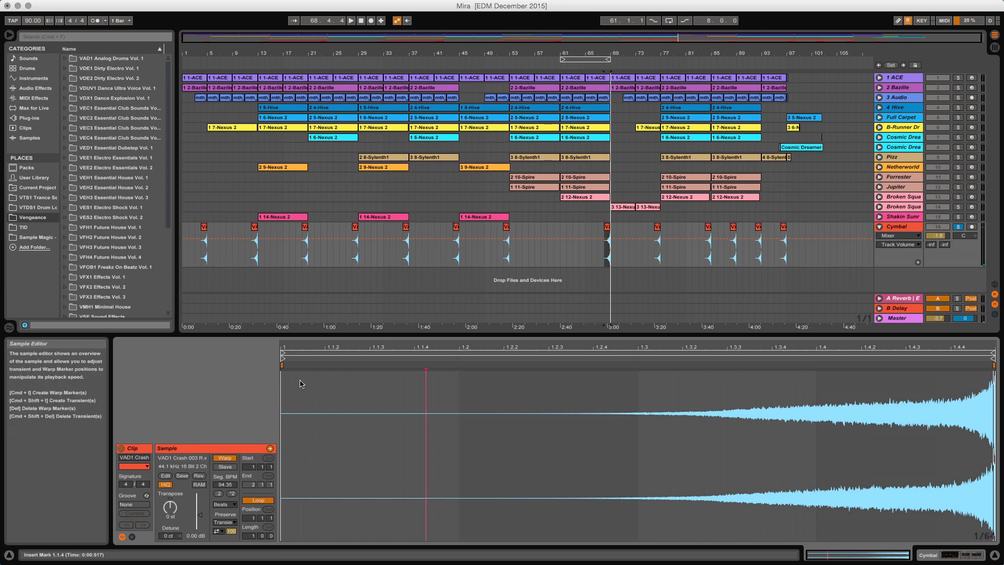
Try moving the crash clip's first warp marker to just before 1.2.4, play the result, and return the marker to 1.1.1.
left_click(284, 369)
left_click_drag(281, 367, 588, 371)
key("space")
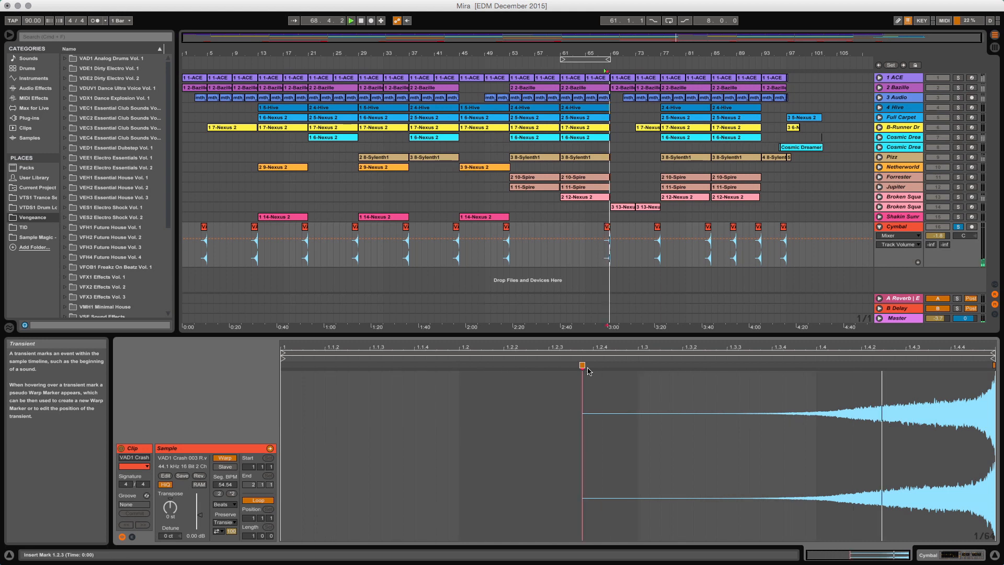
left_click(588, 369)
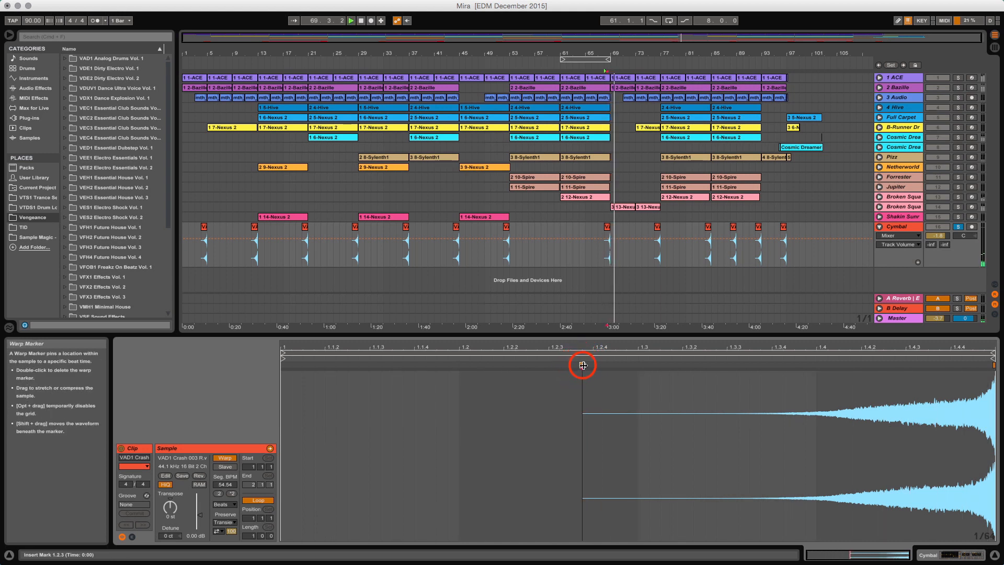
left_click_drag(588, 371, 287, 367)
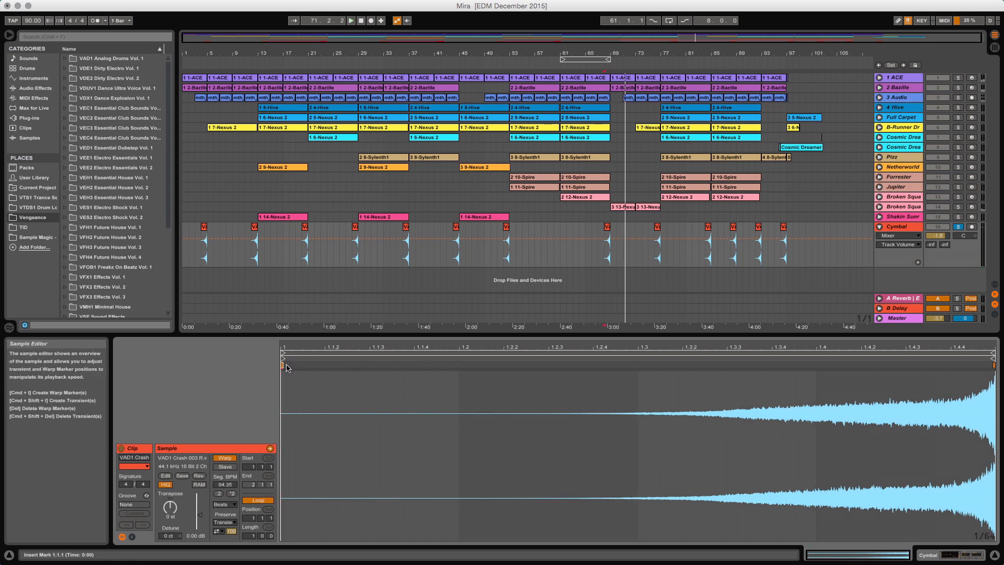
left_click(287, 367)
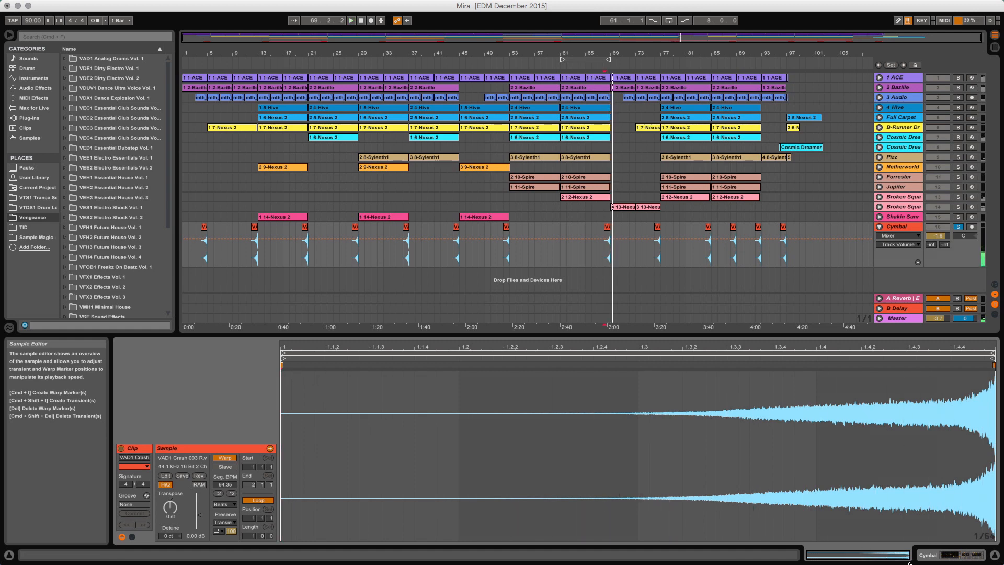
Show the Cymbal track's effects and compare the crash with EQ Eight's band 4 off and on.
left_click(931, 557)
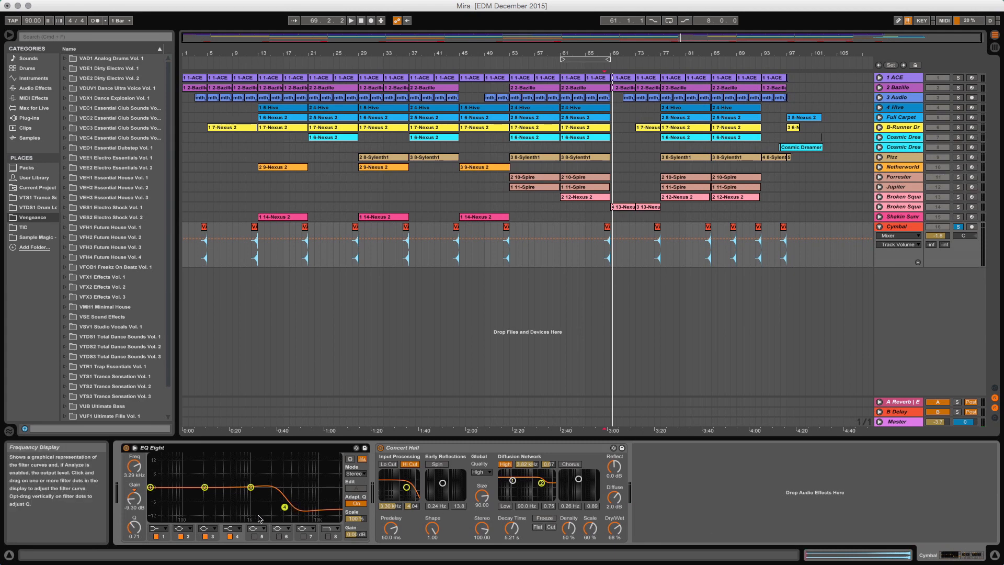
left_click(231, 536)
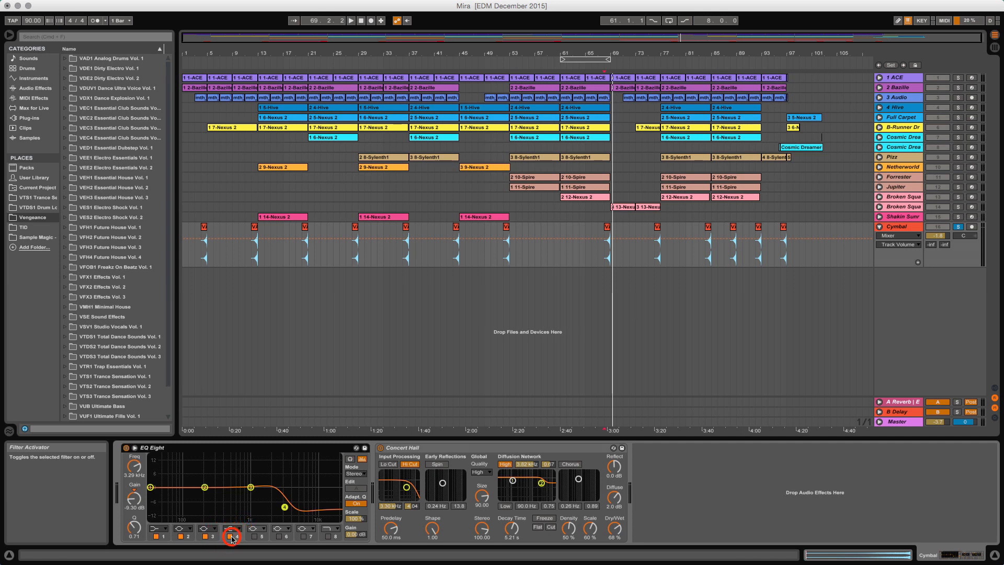
key("space")
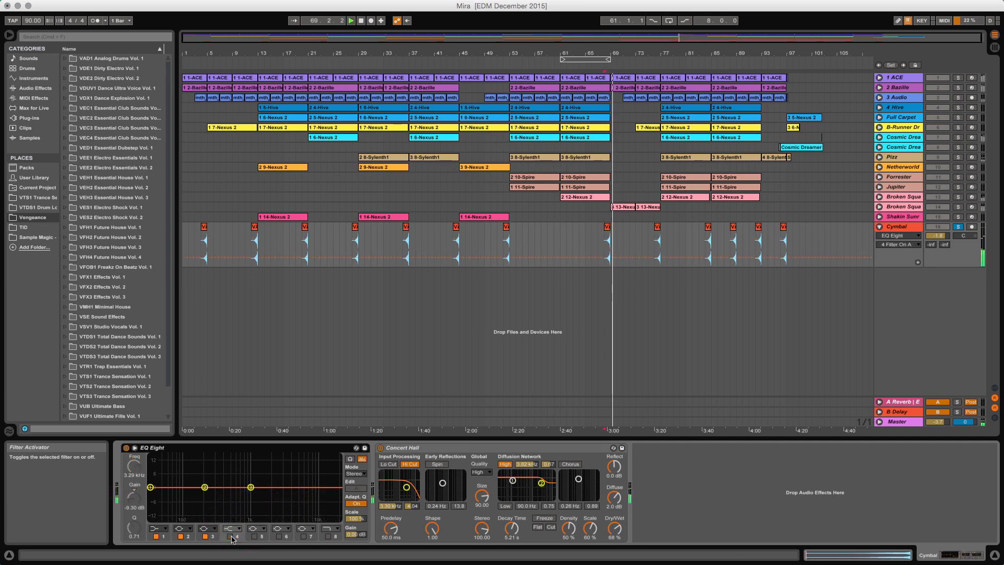
left_click(230, 536)
key("space")
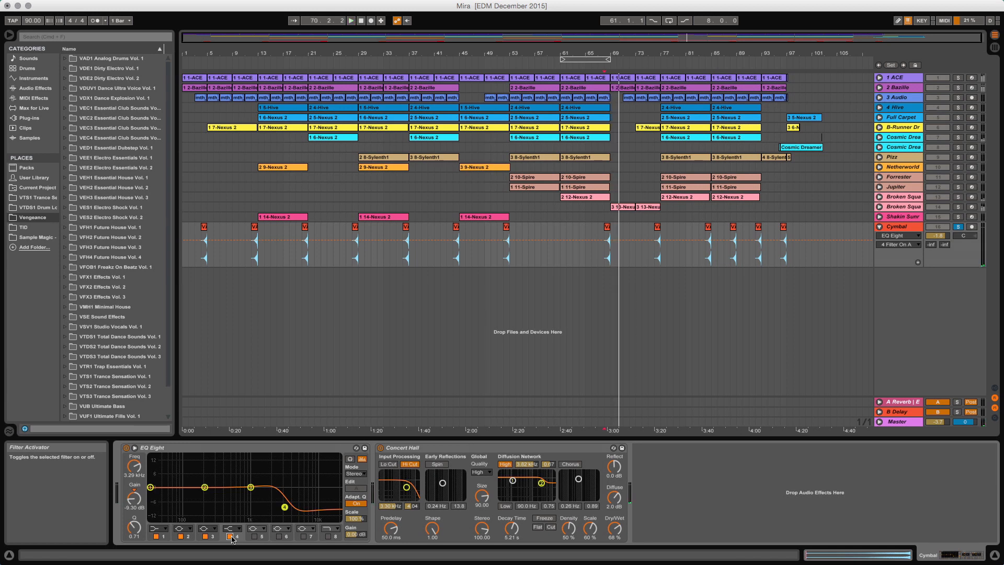
Play the soloed crash with the Cymbal track's Concert Hall reverb and EQ Eight switched off.
left_click(380, 450)
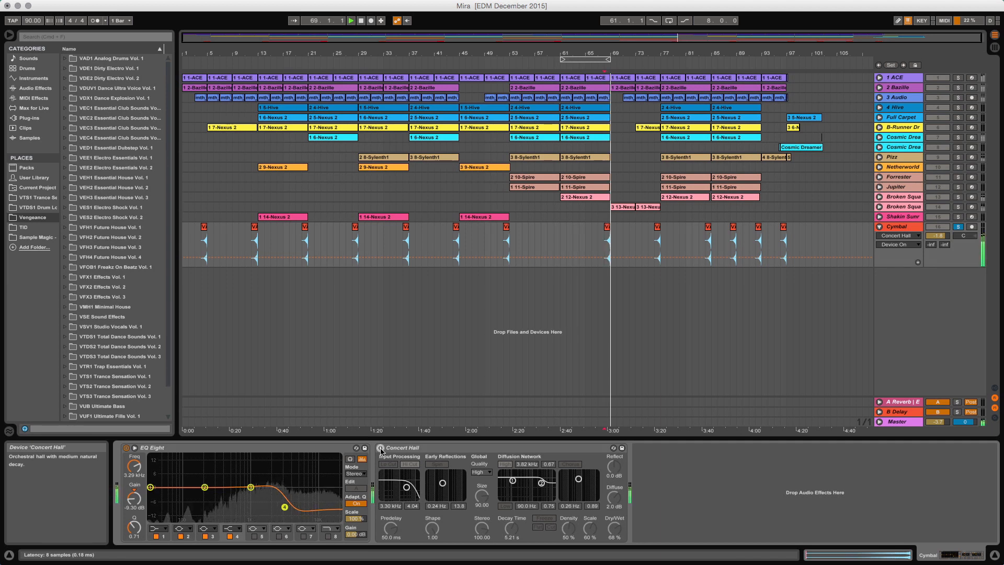
left_click(139, 447)
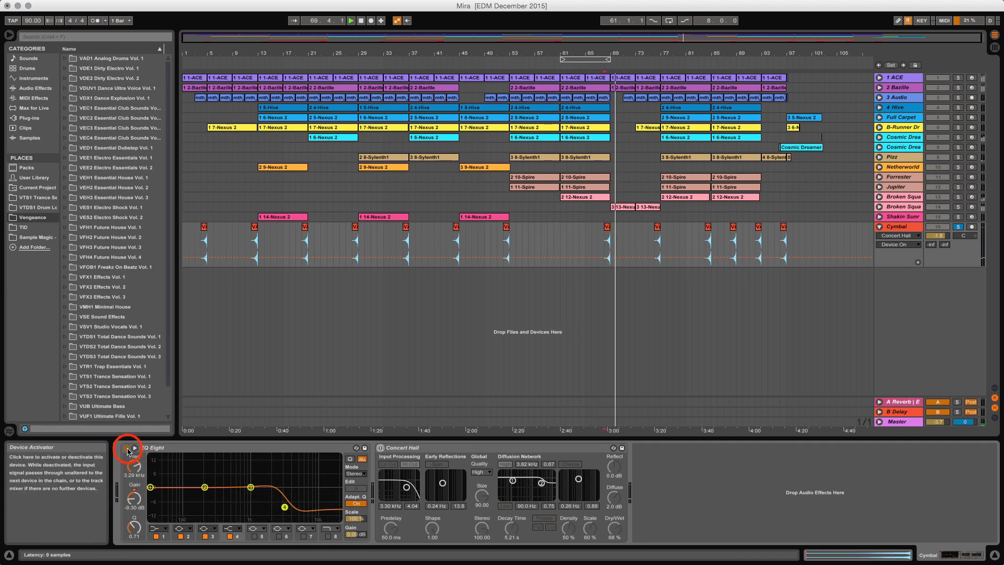
key("0")
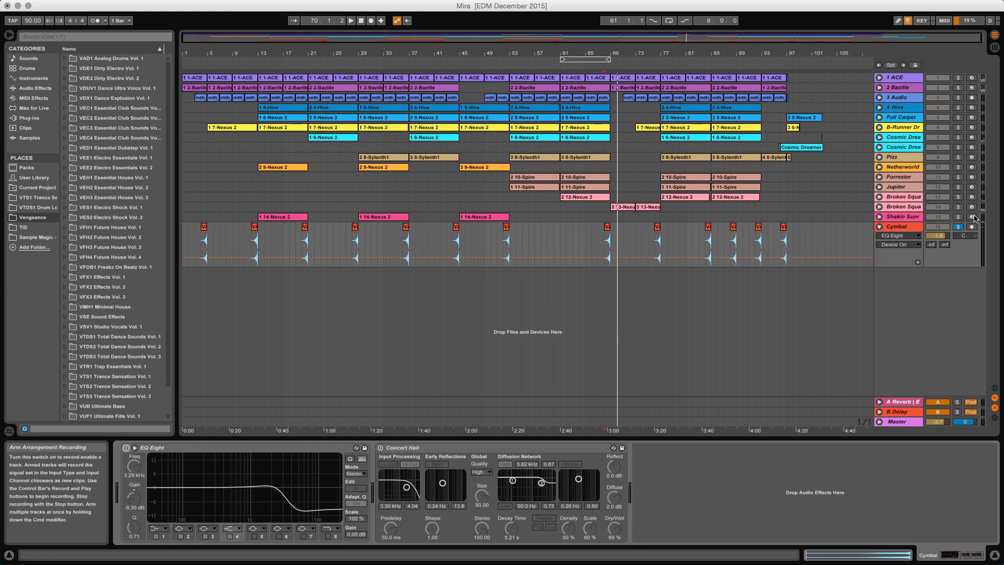
Unsolo the Cymbal track and play the full mix around bar 68.
left_click(963, 228)
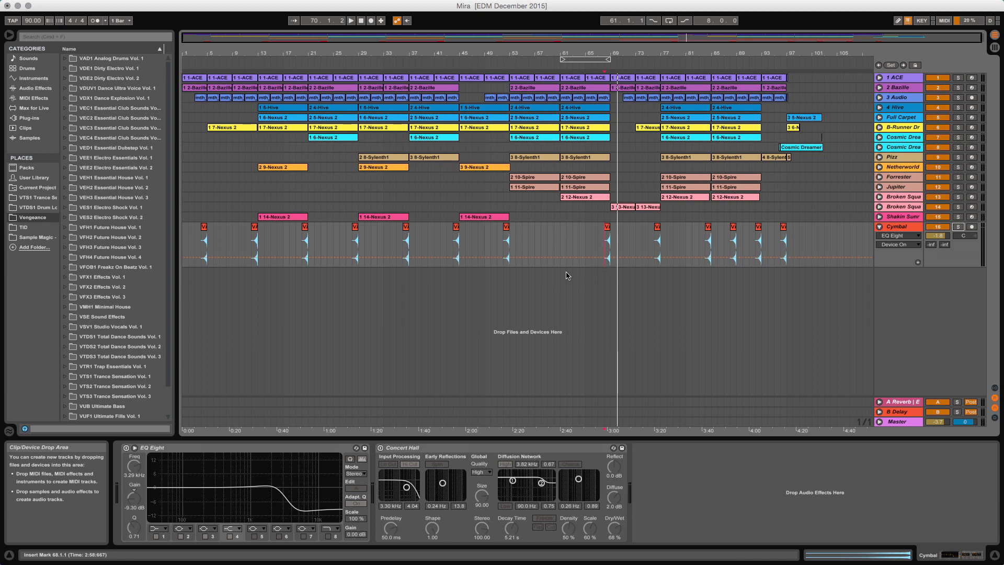
key("space")
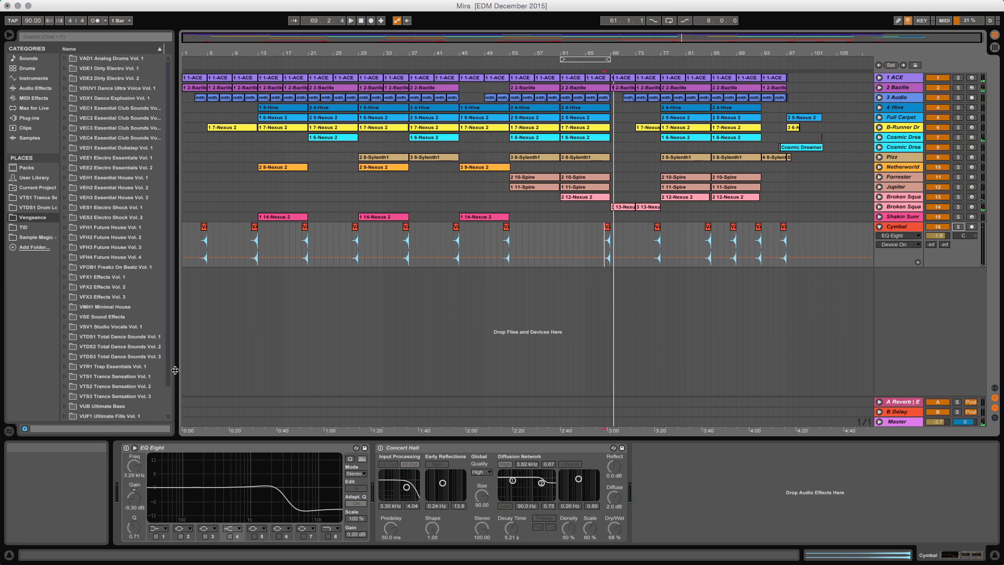
Switch EQ Eight and Concert Hall back on for the Cymbal track and fold the track.
left_click(126, 448)
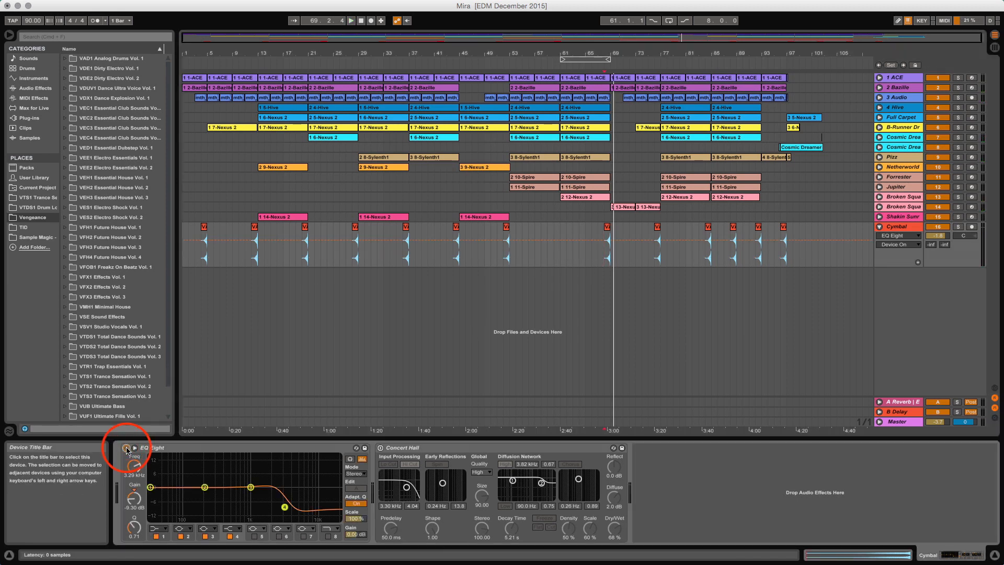
left_click(379, 448)
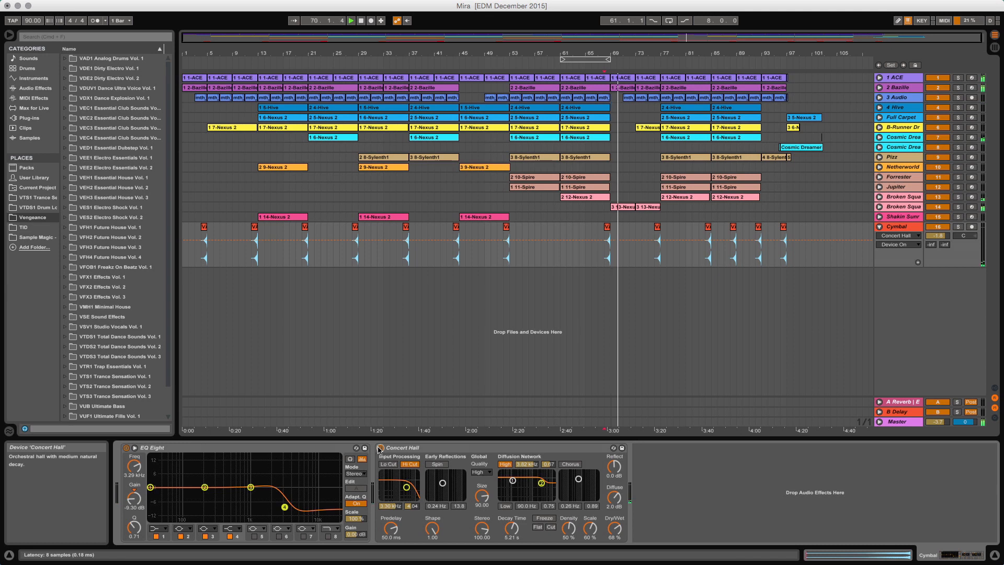
left_click(891, 228)
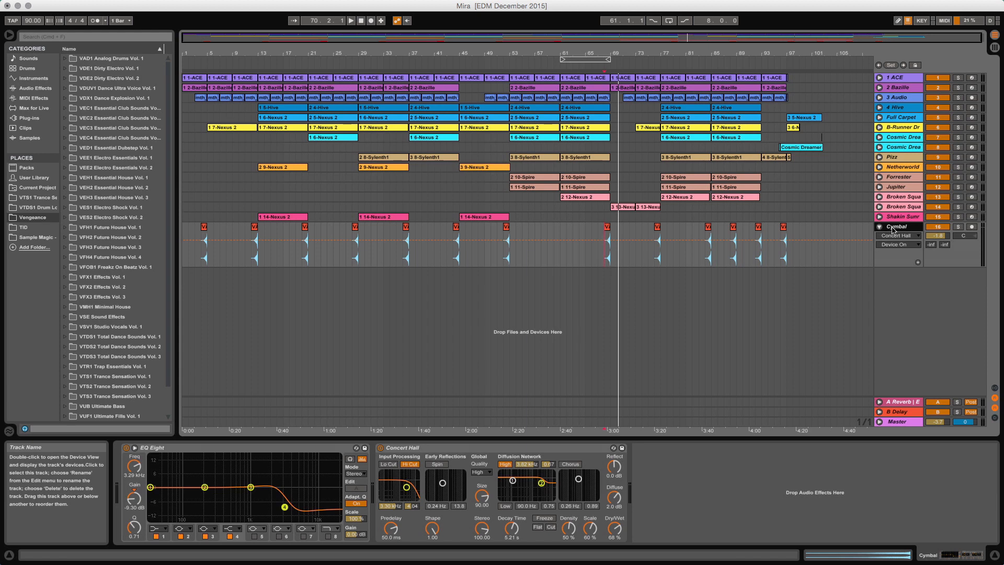
left_click(892, 229)
left_click(880, 227)
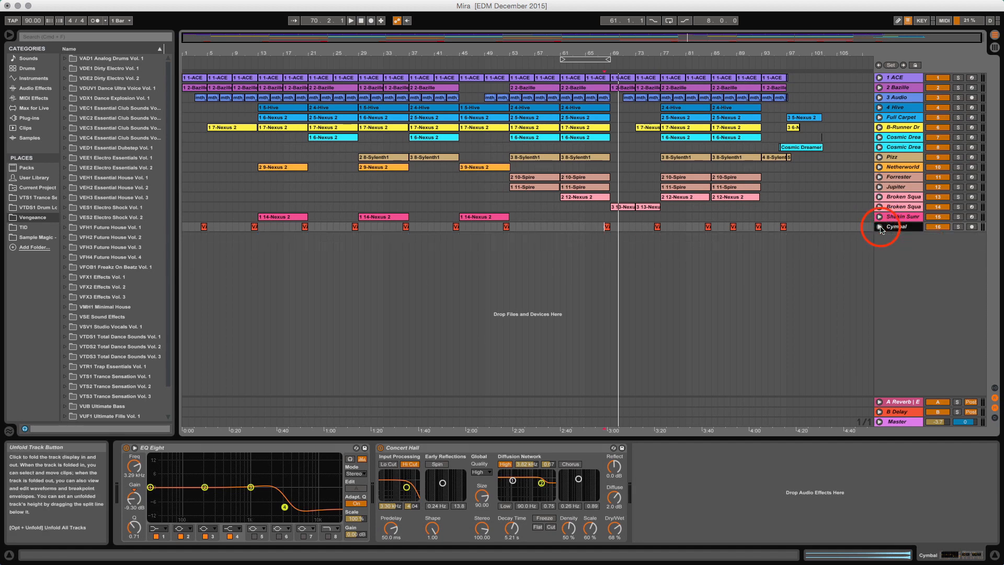
Play the full mix from bar 1 and hide the browser to fit the whole arrangement in view.
left_click(183, 240)
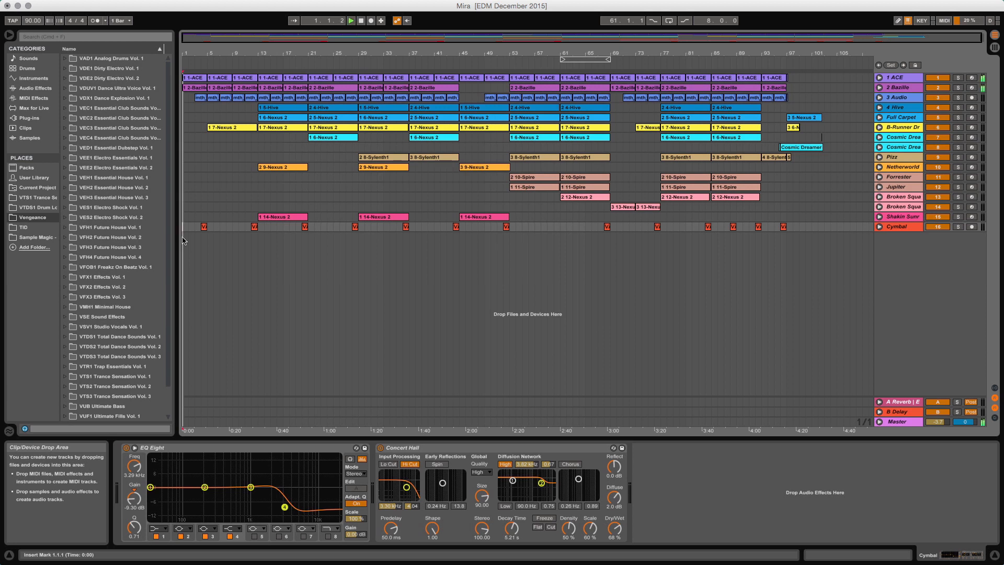
key("space")
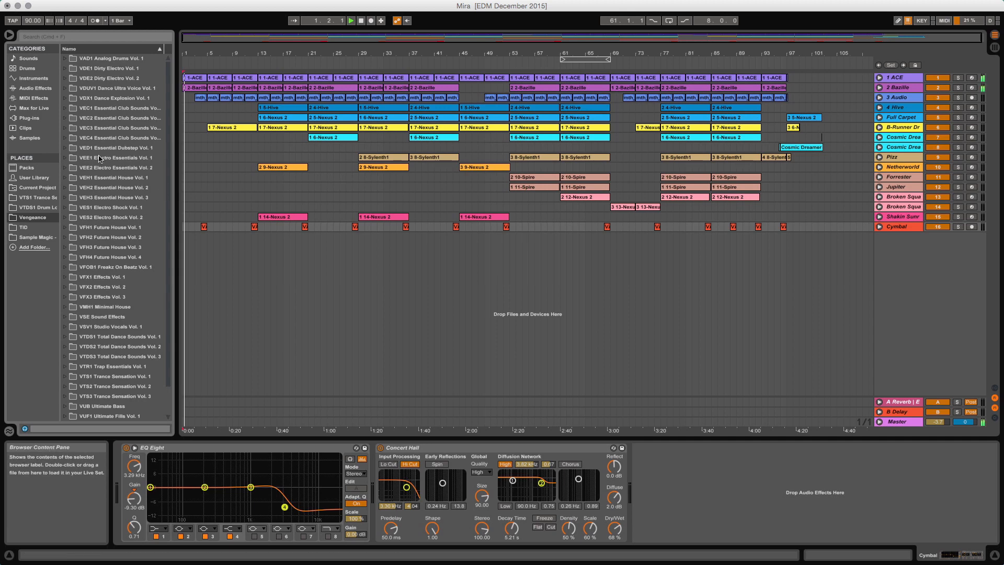
left_click(9, 36)
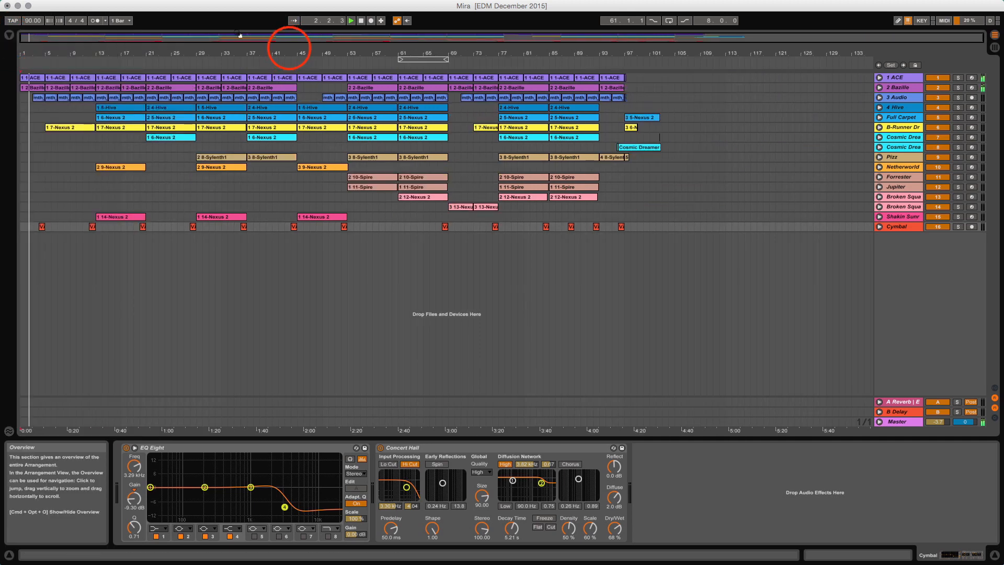
left_click_drag(289, 51, 353, 50)
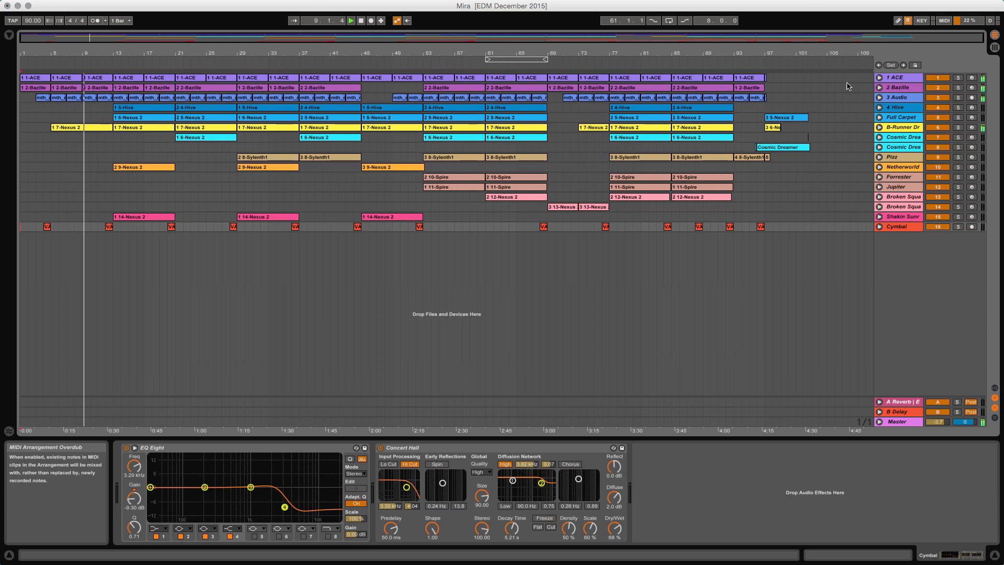
Show the synths on the B-Runner Drums, 4-Hive, Full Carpet and first Cosmic Dreamer tracks while the mix plays.
left_click(893, 127)
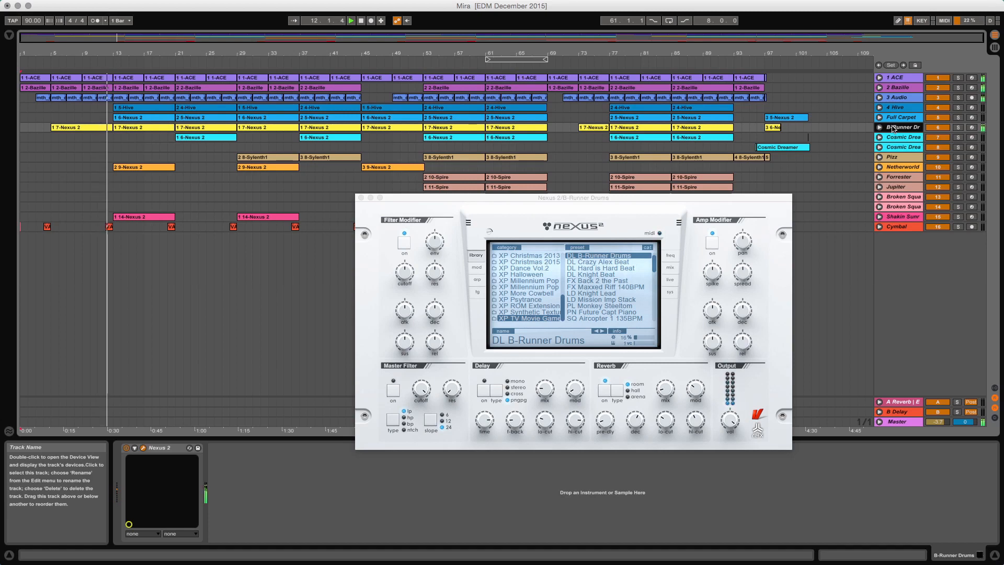
left_click(896, 108)
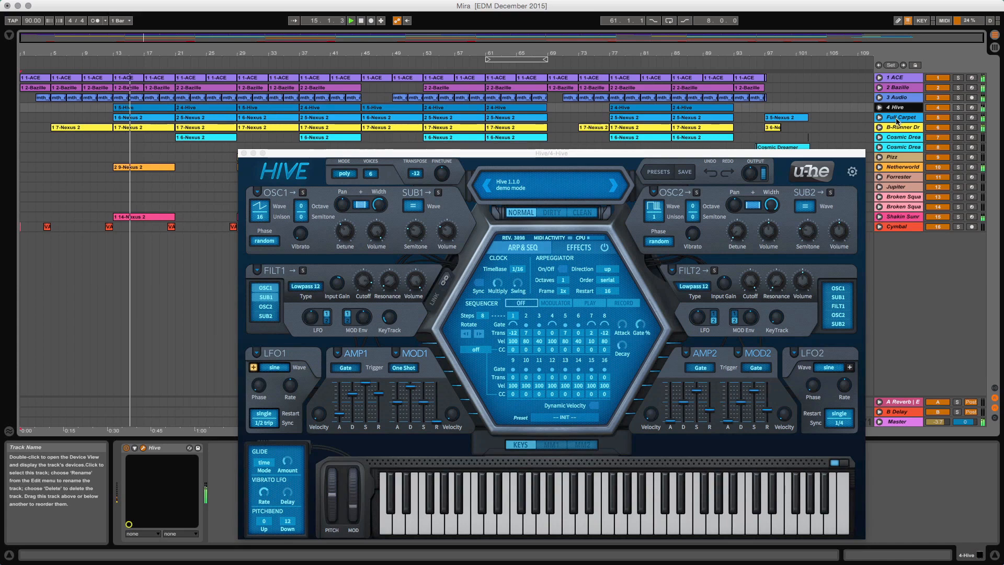
left_click(897, 120)
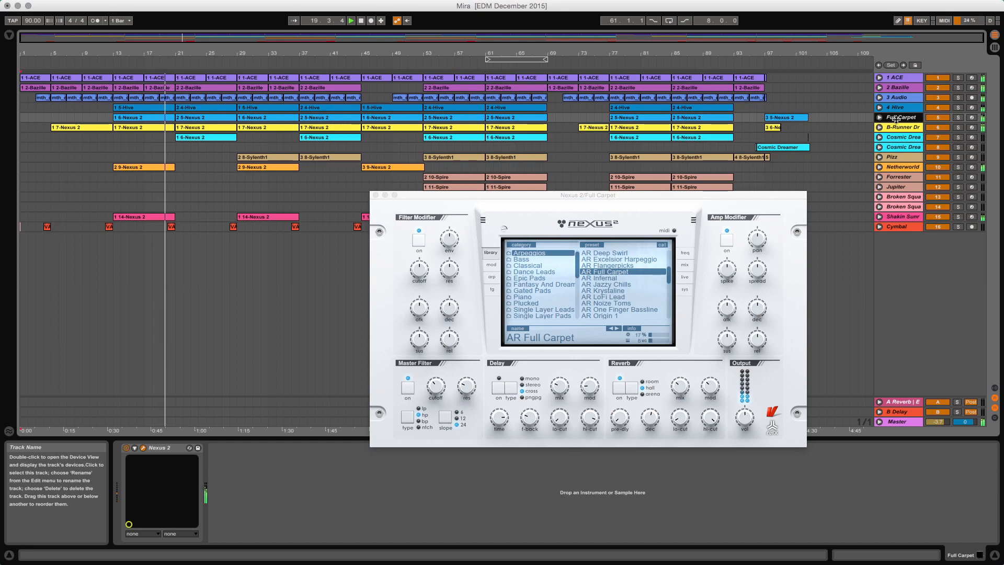
left_click(895, 137)
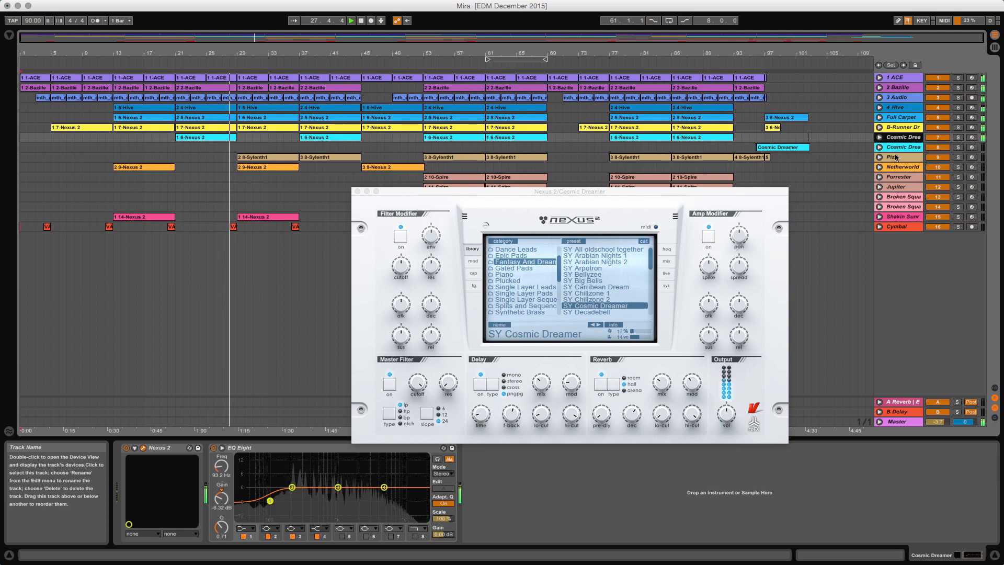
Open the Pizz track's Sylenth1 and return to the first Cosmic Dreamer track's Nexus during playback.
left_click(895, 158)
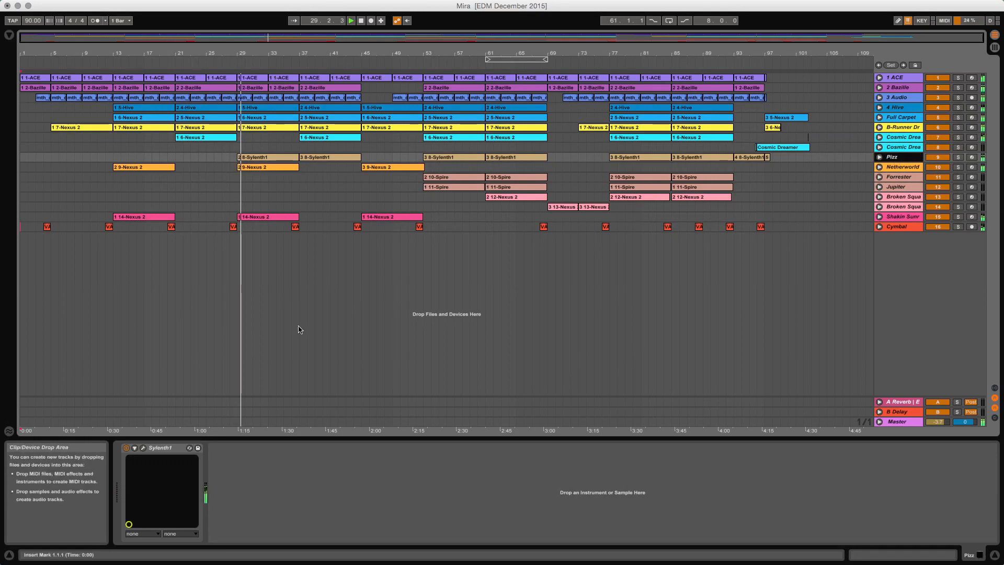
left_click(143, 448)
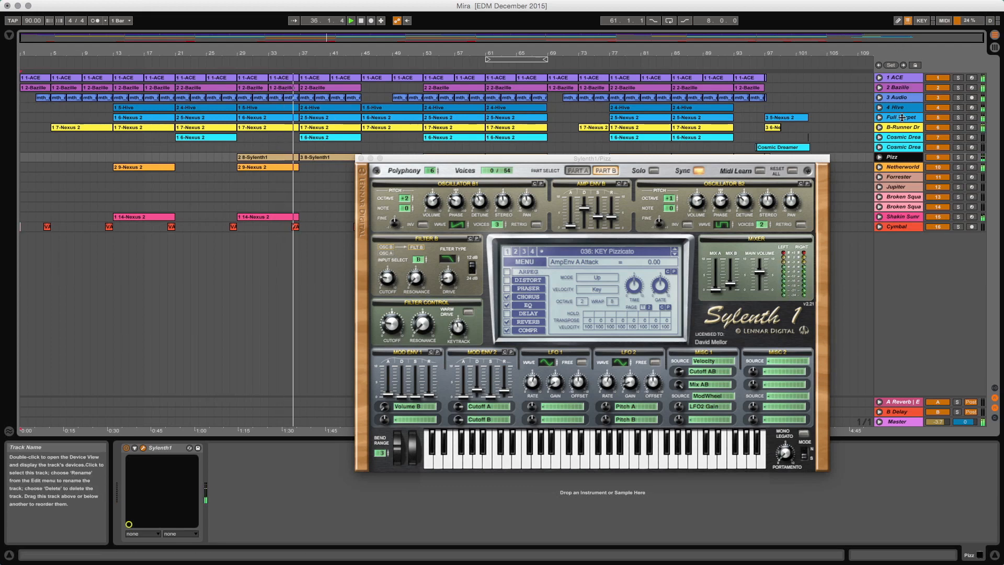
left_click(901, 137)
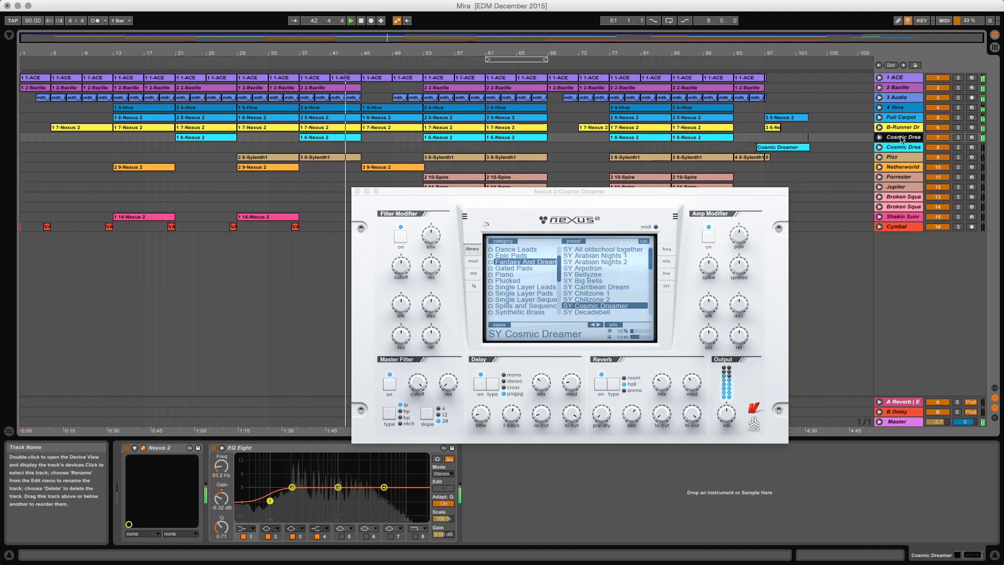
Open the Netherworlds track's Nexus and reposition its window to uncover the upper arrangement tracks.
left_click(896, 166)
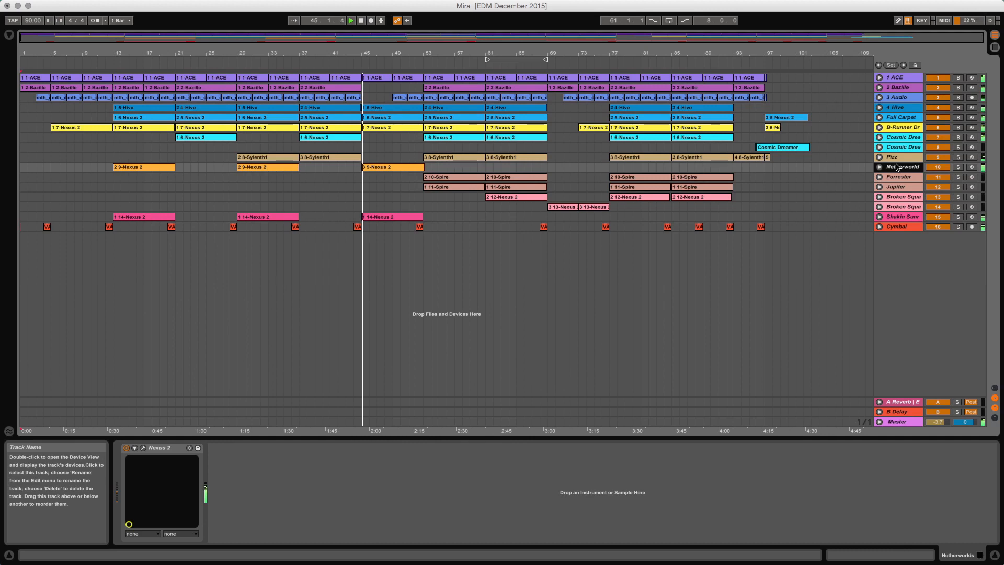
left_click(143, 448)
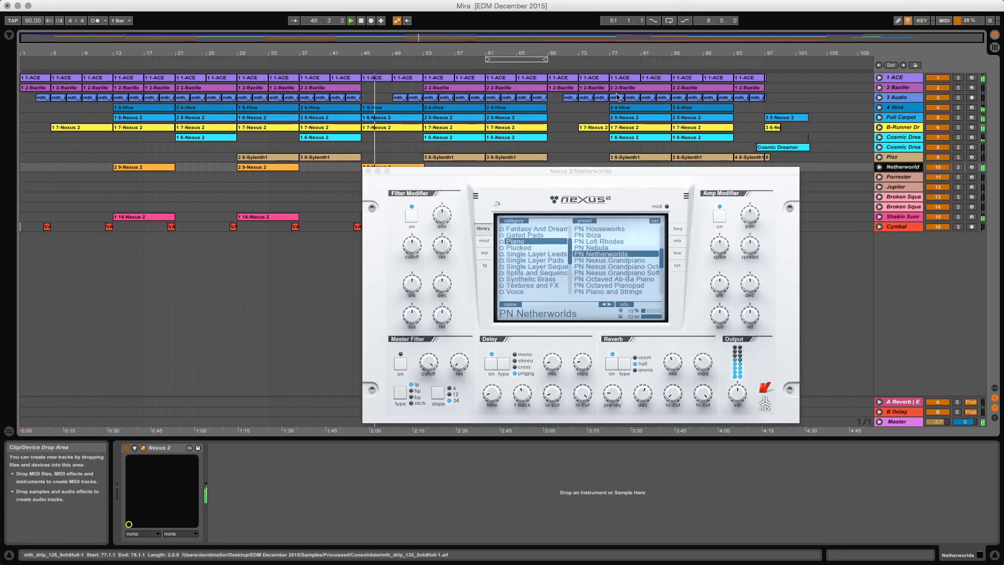
left_click_drag(629, 171, 620, 198)
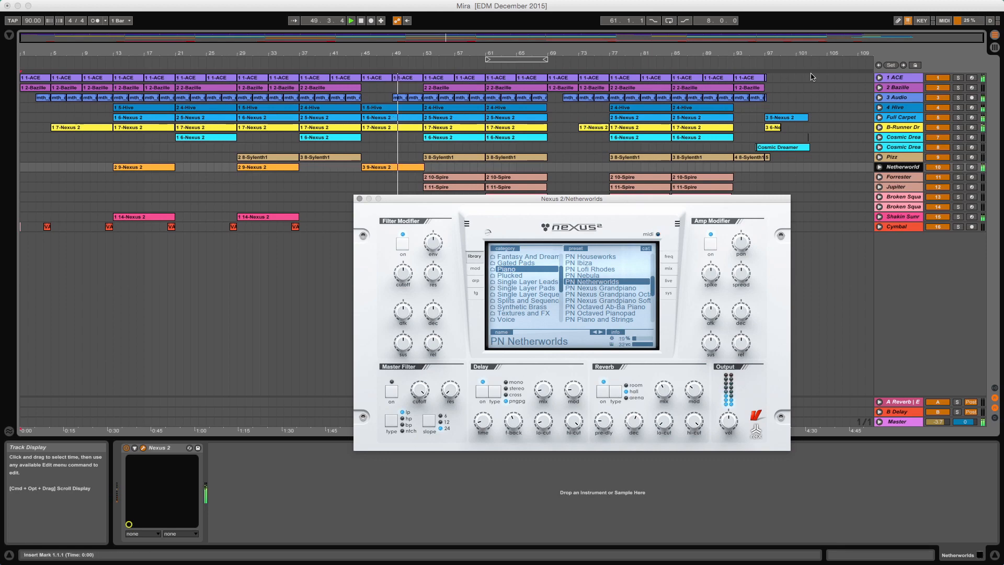
Show the Hive synth again and open the Forrester track's Spire synth as the mix continues.
left_click(899, 107)
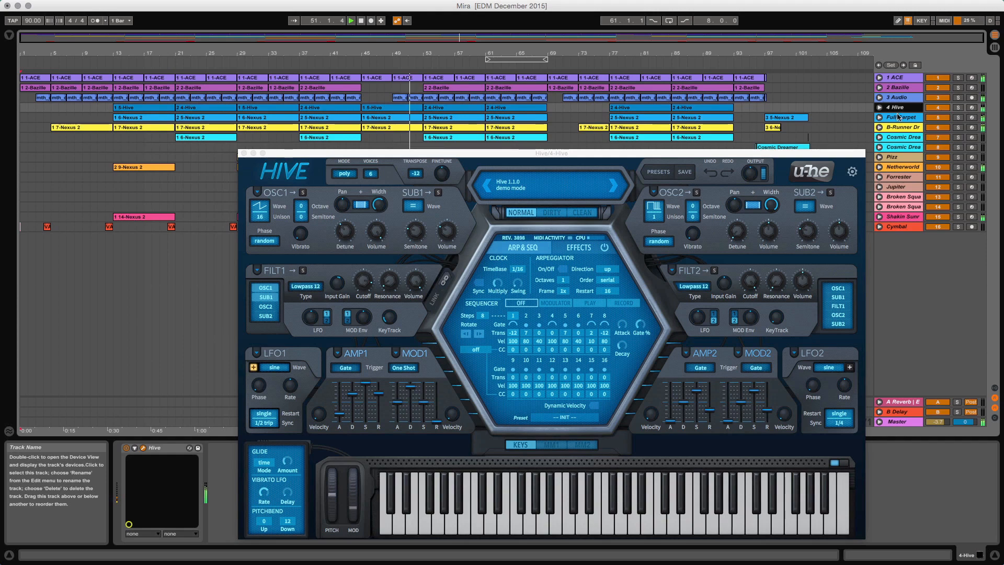
left_click(899, 177)
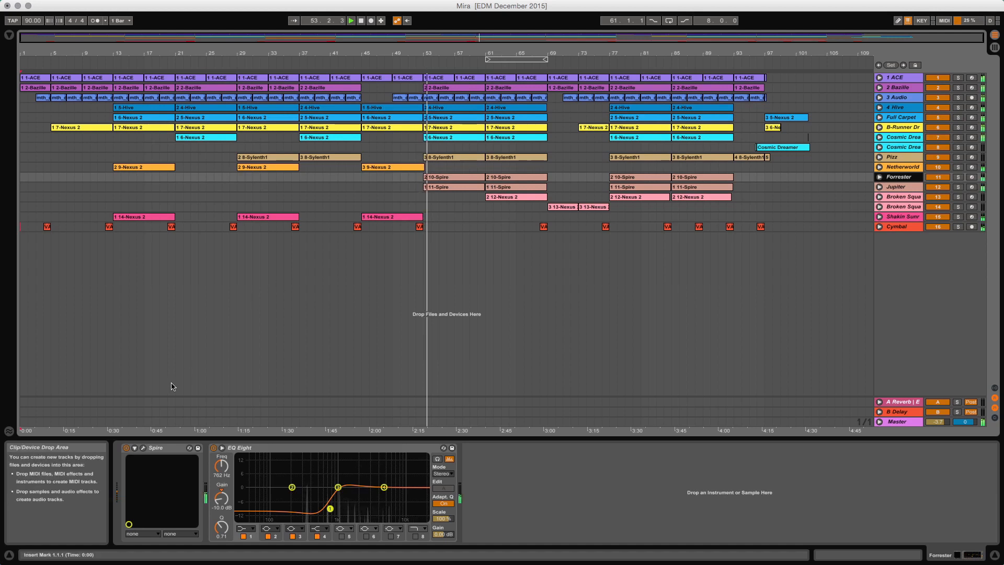
left_click(143, 449)
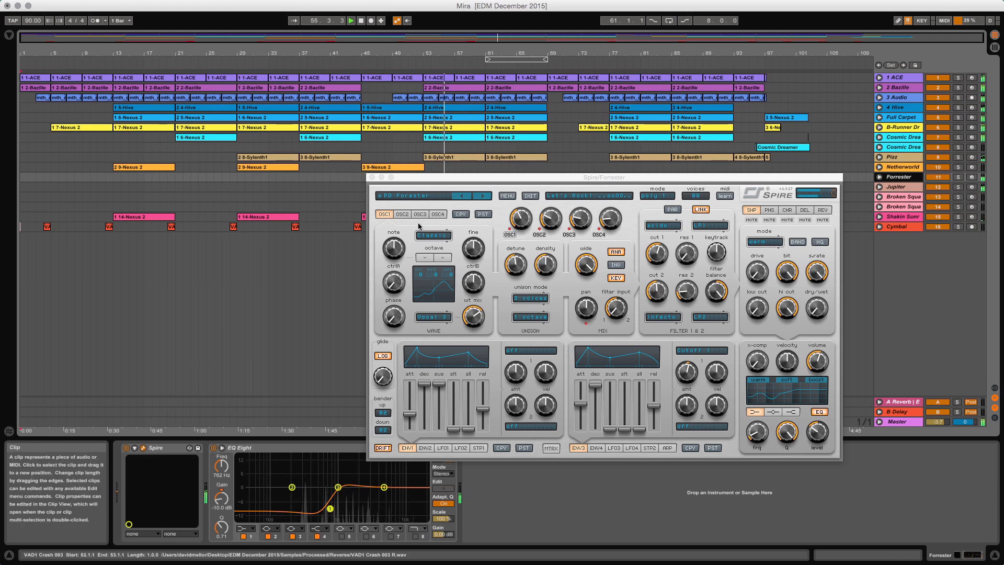
Show the Spire synth on the Jupiter track while the mix plays and close its window.
left_click(896, 189)
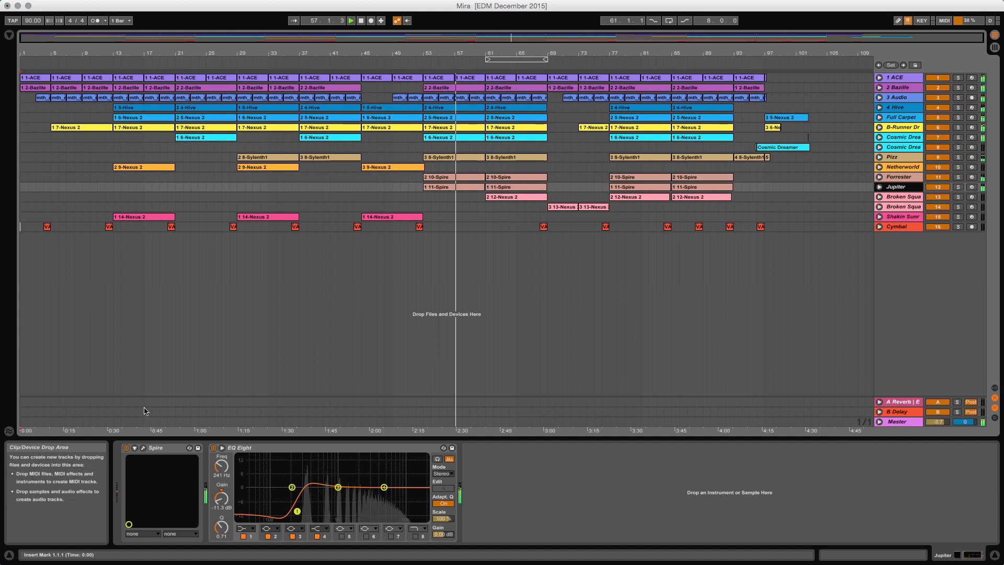
left_click(142, 449)
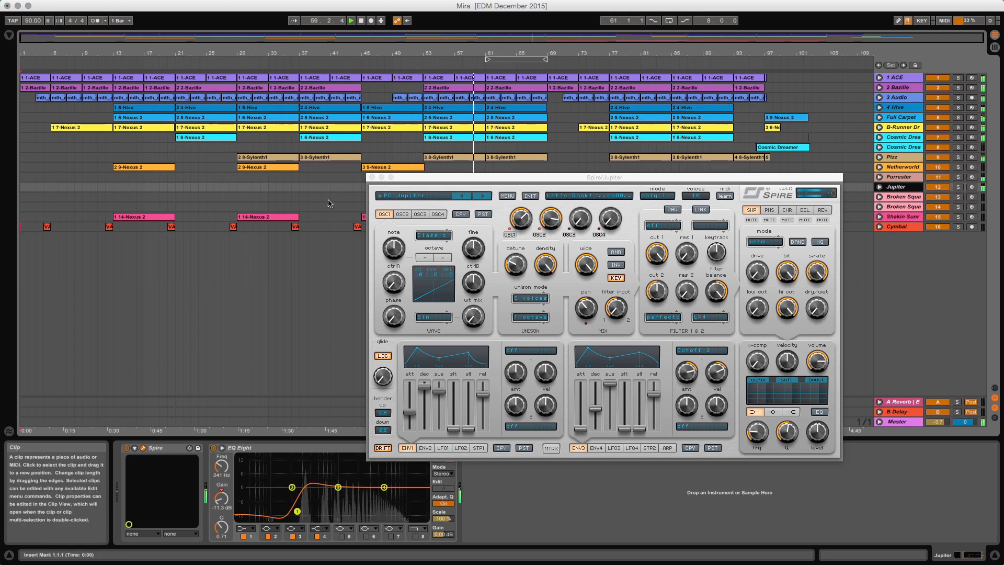
left_click(372, 178)
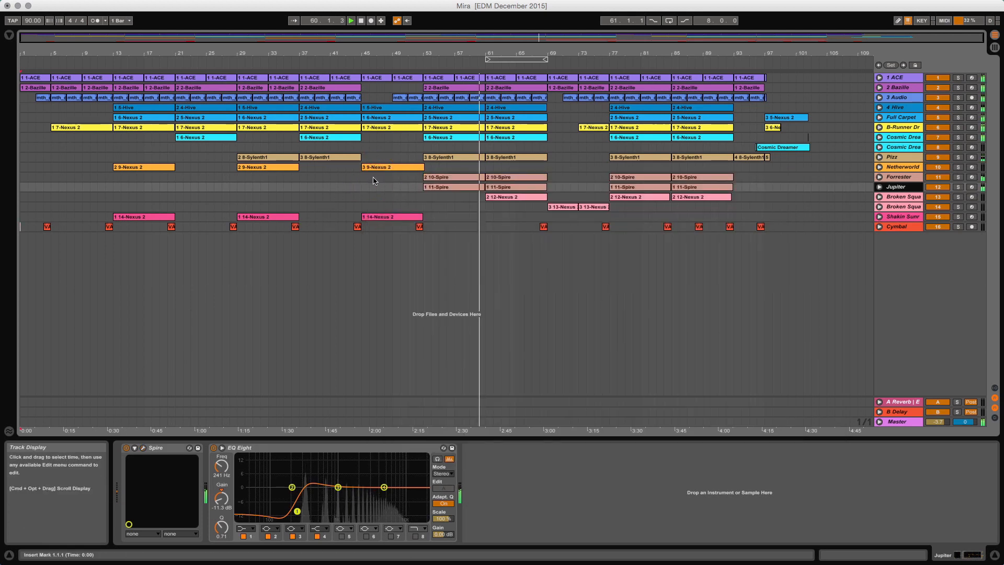
Show the Nexus synths on the Broken Square High and Broken Square Low tracks during playback, closing the window when done.
left_click(906, 197)
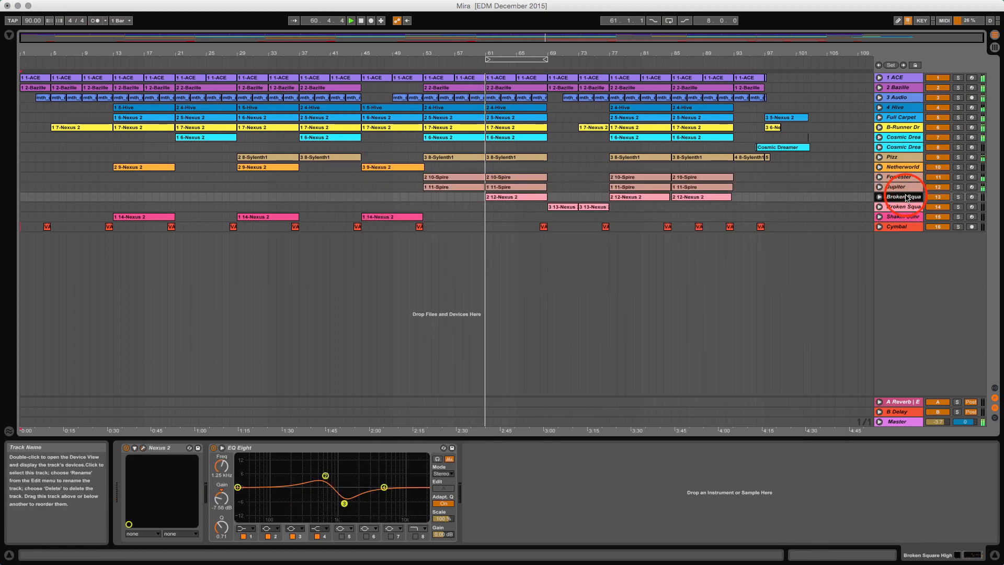
left_click_drag(143, 447, 143, 430)
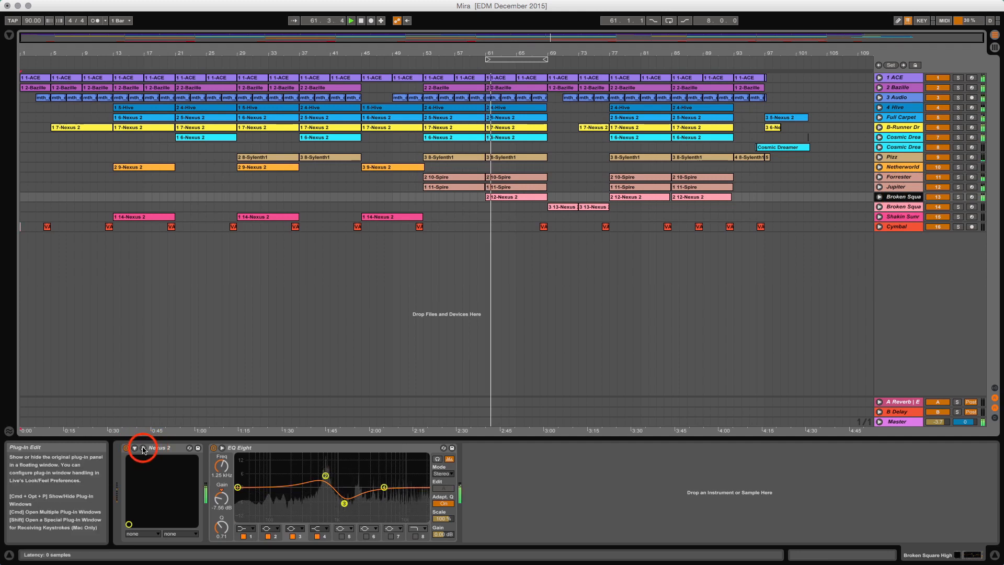
left_click(143, 448)
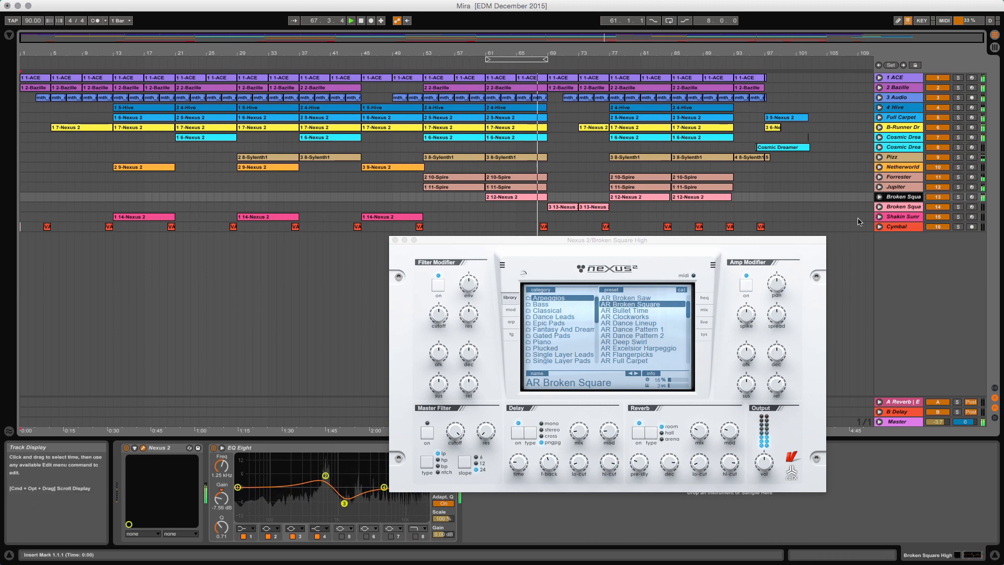
left_click(895, 208)
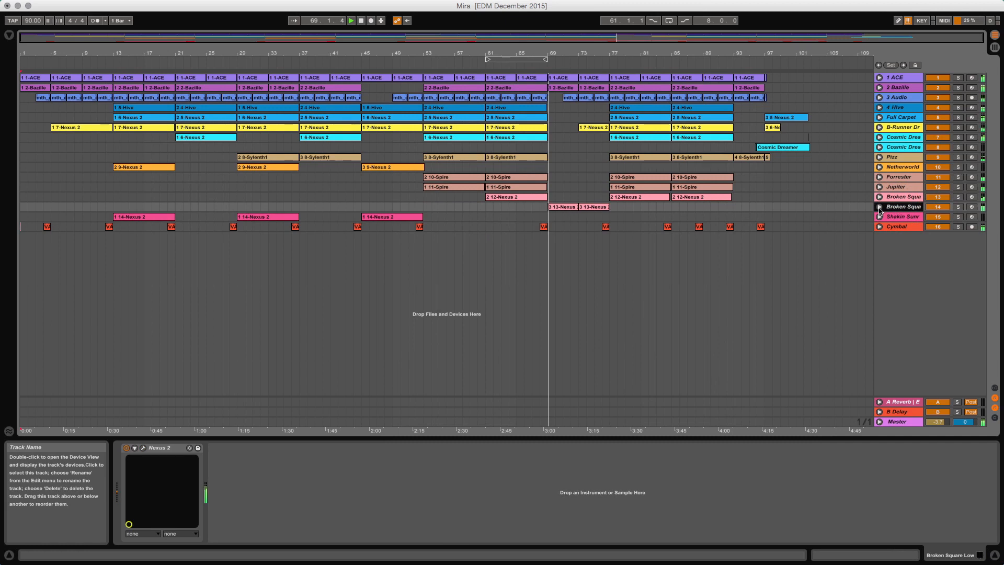
left_click(143, 448)
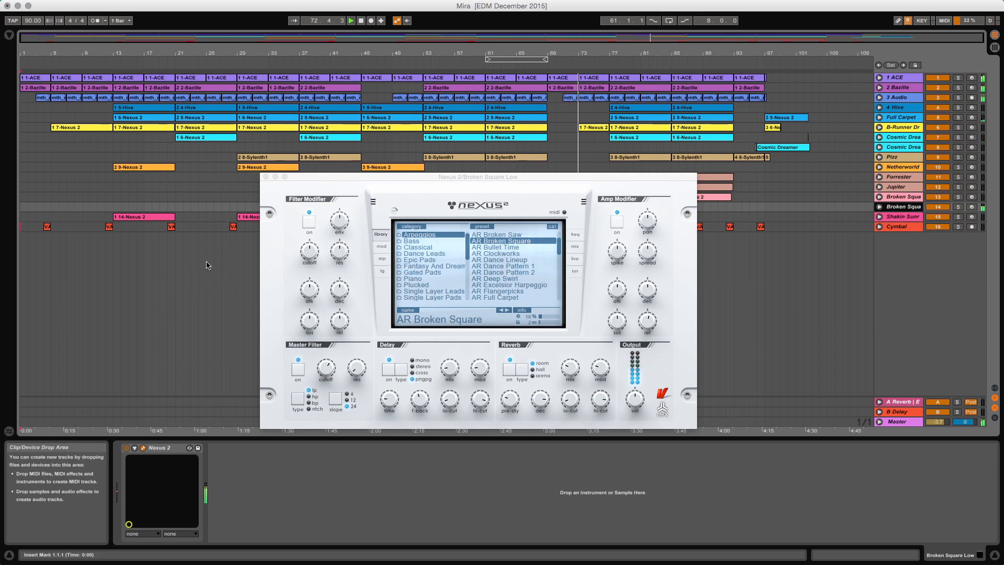
left_click(265, 177)
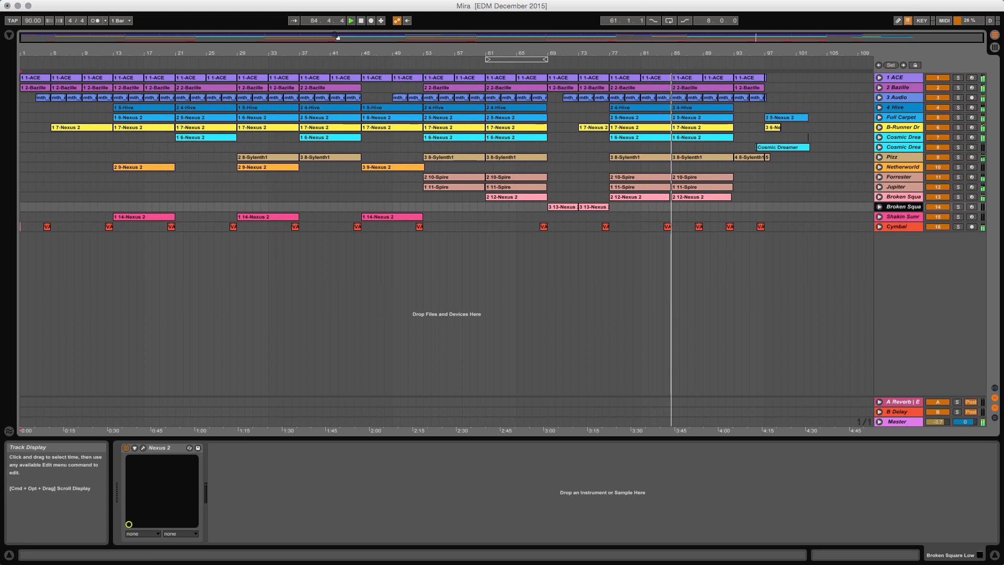
Open the Cosmic Dreamer clip near the end of the arrangement in the MIDI note editor and enlarge the editor.
left_click(758, 148)
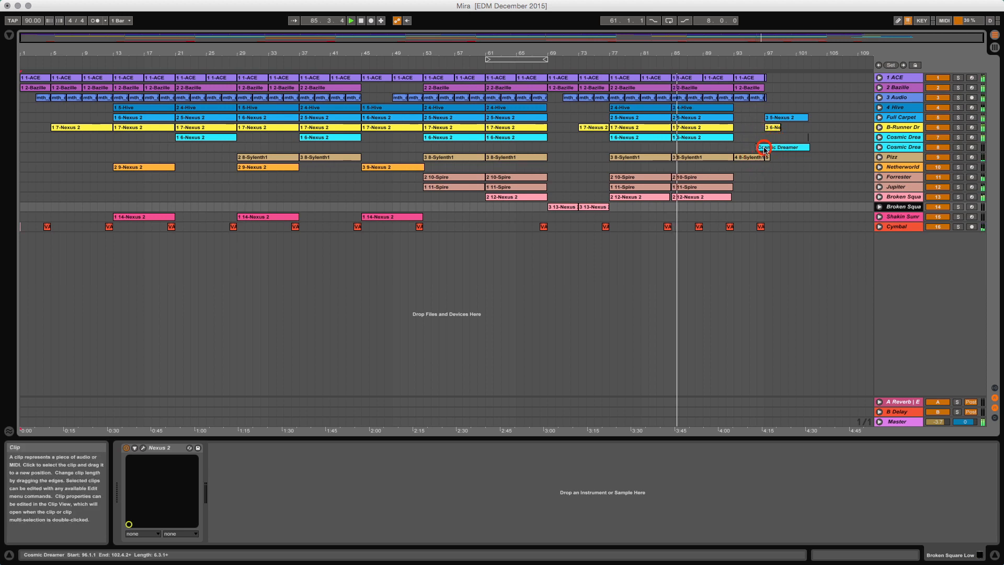
left_click(823, 554)
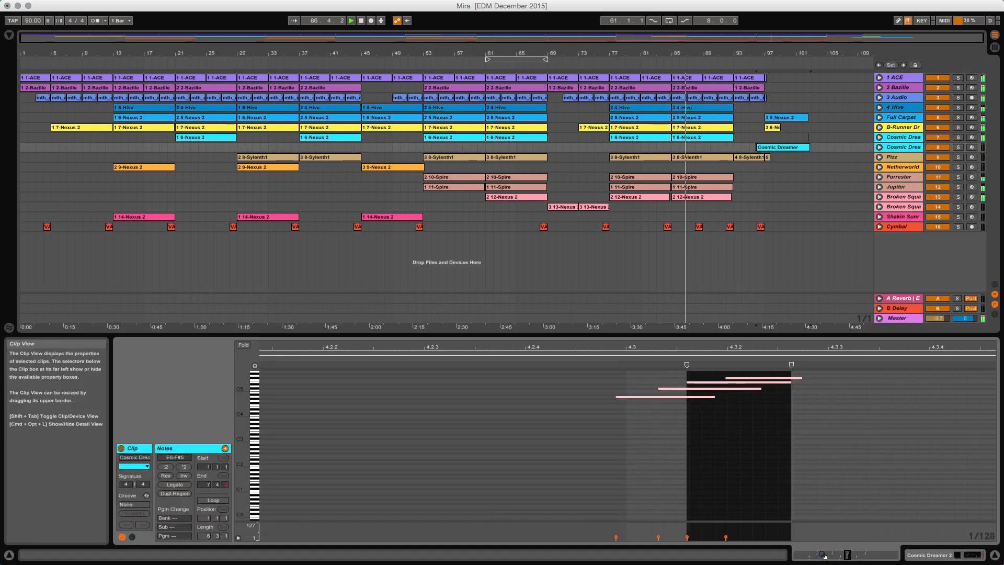
left_click(538, 335)
left_click_drag(539, 335, 548, 256)
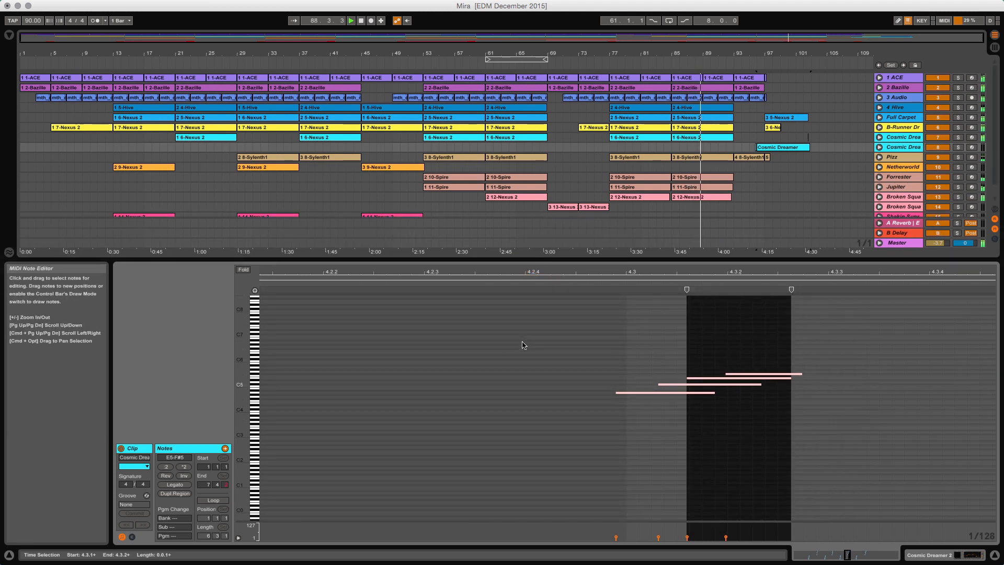
Examine the staggered chord notes across the whole Cosmic Dreamer clip as playback reaches it.
scroll(522, 345, "left", 5)
scroll(522, 345, "left", 5)
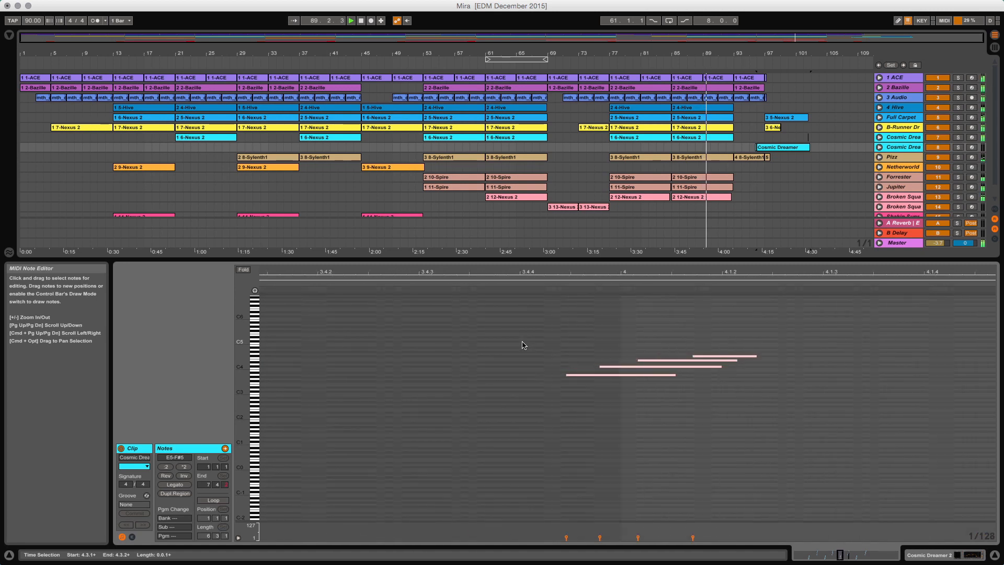
left_click(528, 274)
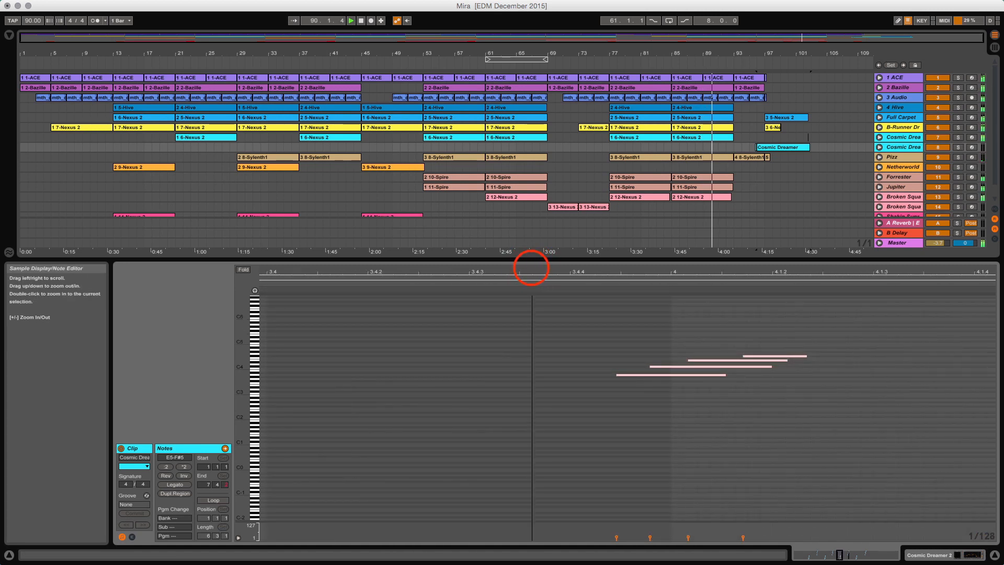
left_click_drag(528, 274, 528, 319)
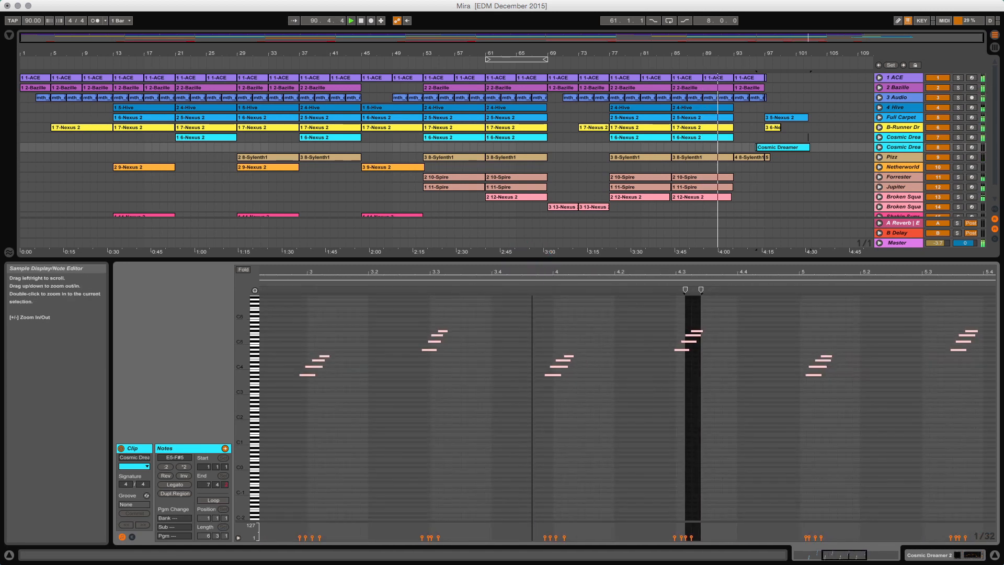
left_click_drag(534, 269, 531, 313)
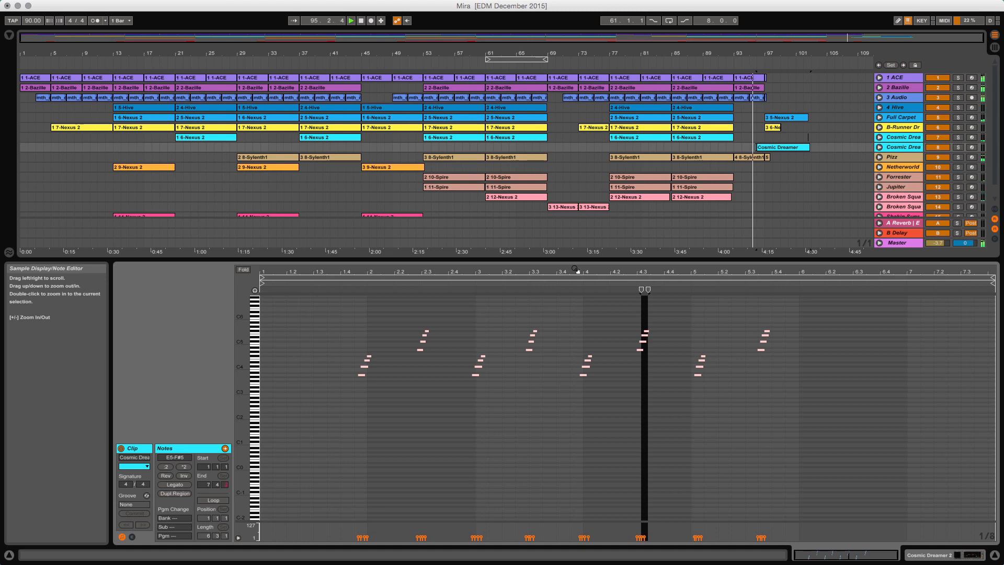
left_click(325, 339)
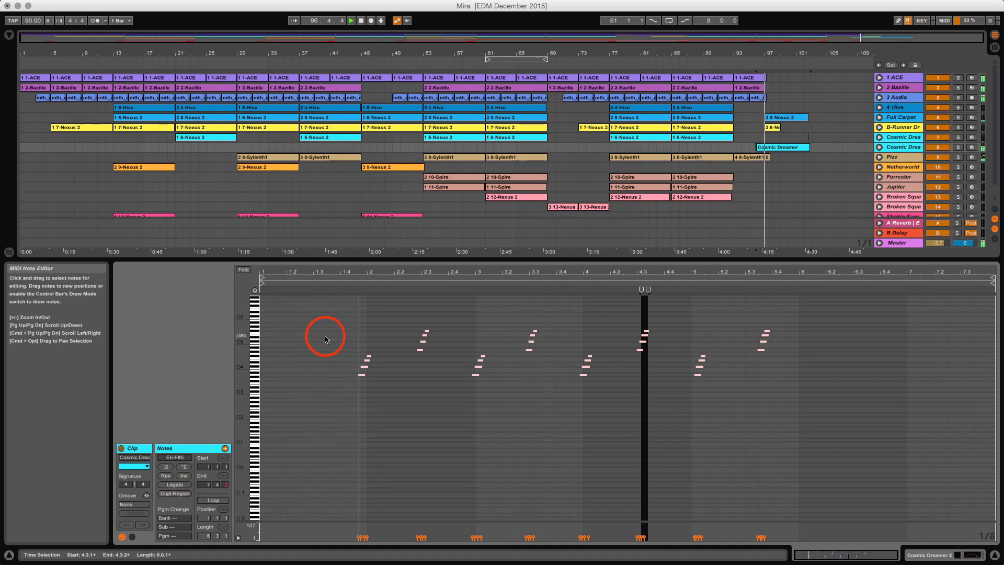